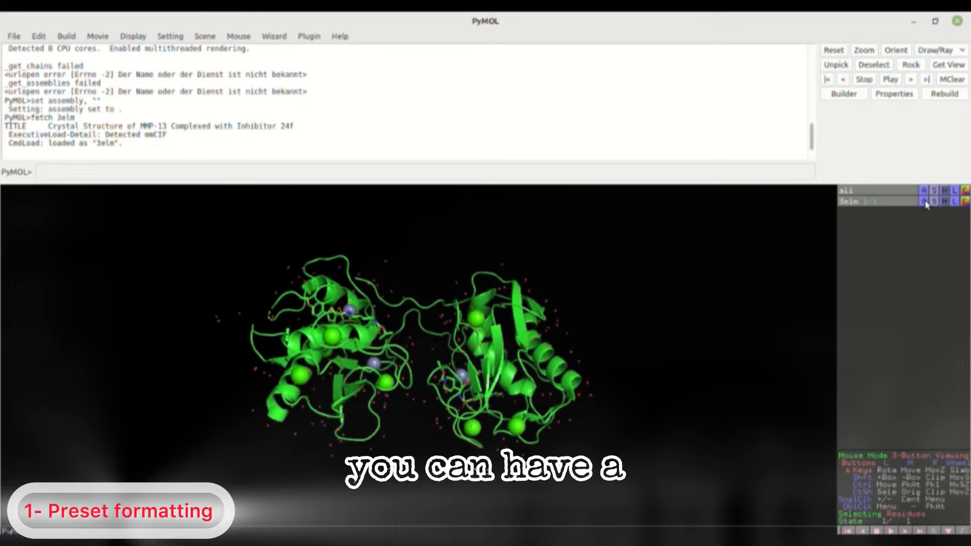
Apply the ligand sites cartoon preset to the 3elm structure and inspect the ligand in its binding site.
{"action": "left_click", "coordinate": [923, 202]}
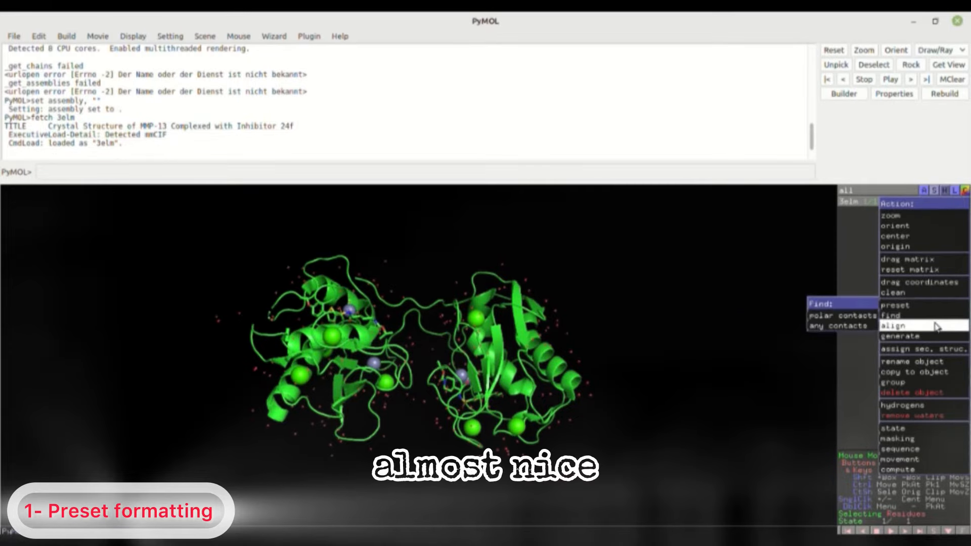
{"action": "mouse_move", "coordinate": [939, 308]}
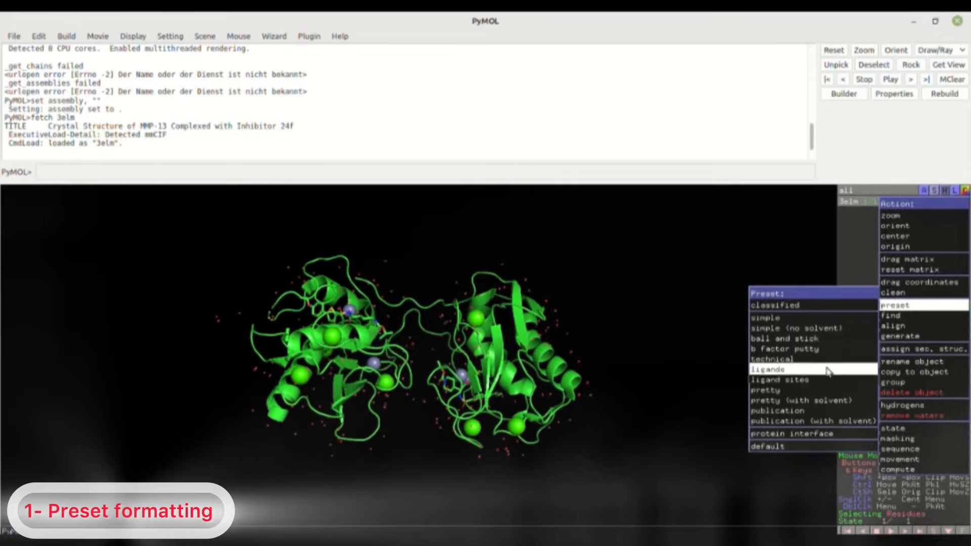
{"action": "mouse_move", "coordinate": [828, 380]}
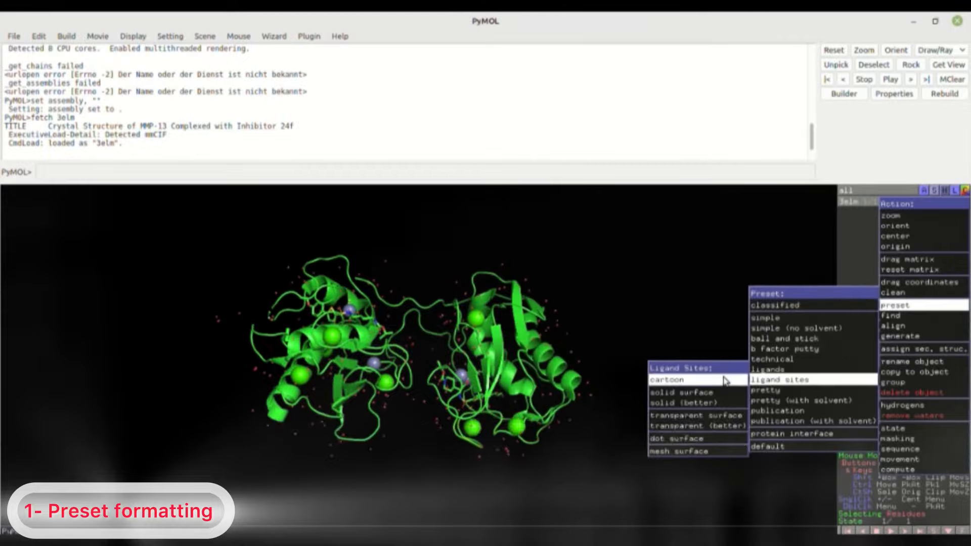
{"action": "left_click", "coordinate": [725, 381]}
{"action": "left_click_drag", "start_coordinate": [435, 368], "coordinate": [468, 303]}
{"action": "right_click_drag", "start_coordinate": [468, 302], "coordinate": [494, 413]}
{"action": "left_click_drag", "start_coordinate": [494, 416], "coordinate": [501, 392]}
{"action": "right_click_drag", "start_coordinate": [500, 393], "coordinate": [472, 335]}
{"action": "left_click_drag", "start_coordinate": [472, 335], "coordinate": [474, 363]}
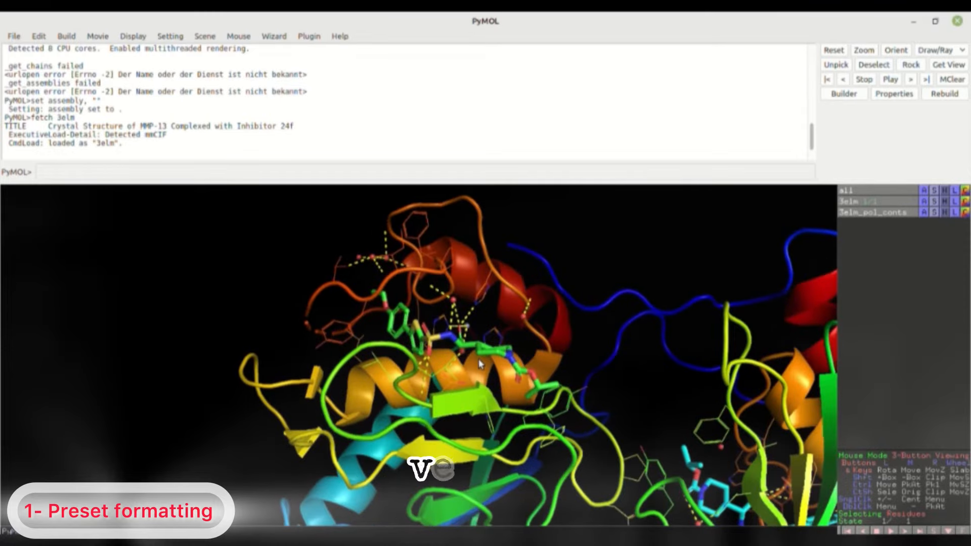
{"action": "right_click_drag", "start_coordinate": [481, 364], "coordinate": [480, 349]}
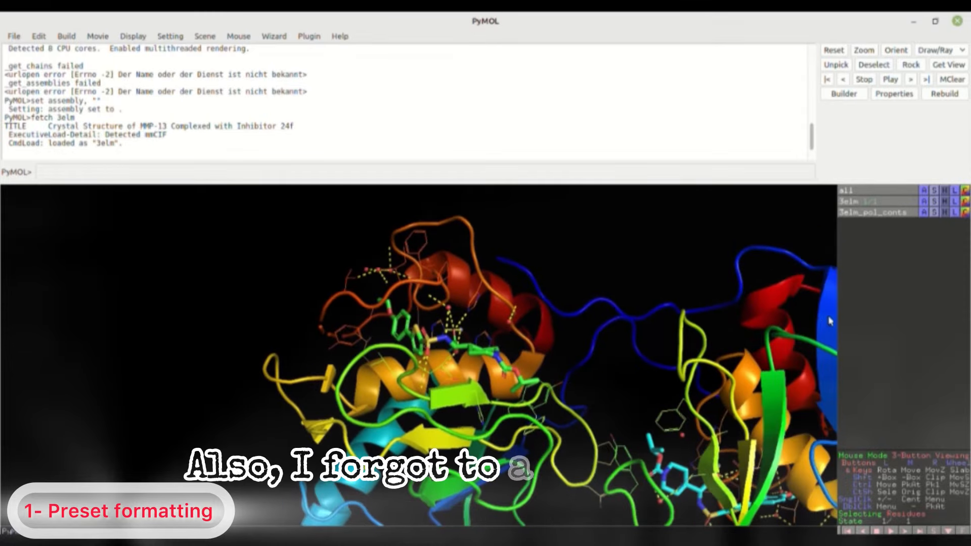
Add only polar hydrogens to all loaded objects.
{"action": "left_click", "coordinate": [923, 201]}
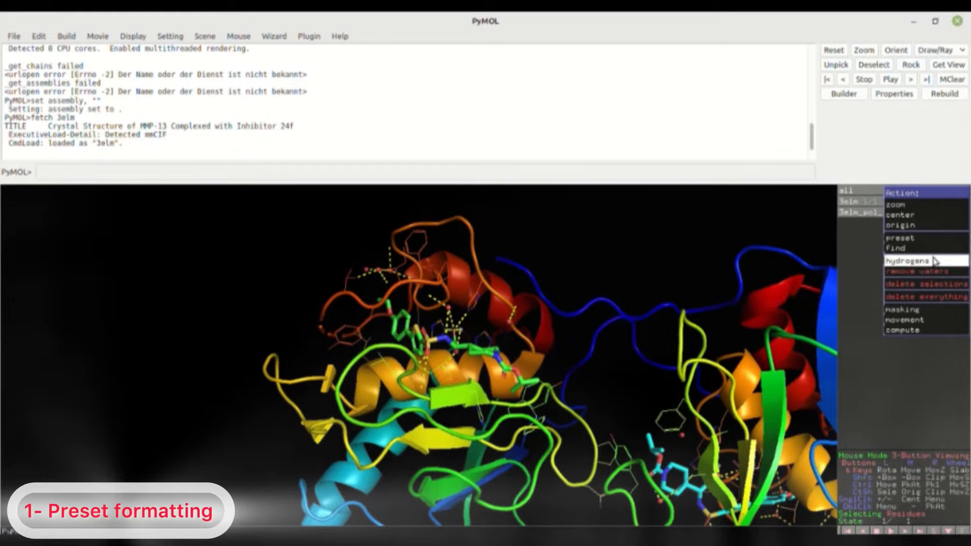
{"action": "mouse_move", "coordinate": [935, 260]}
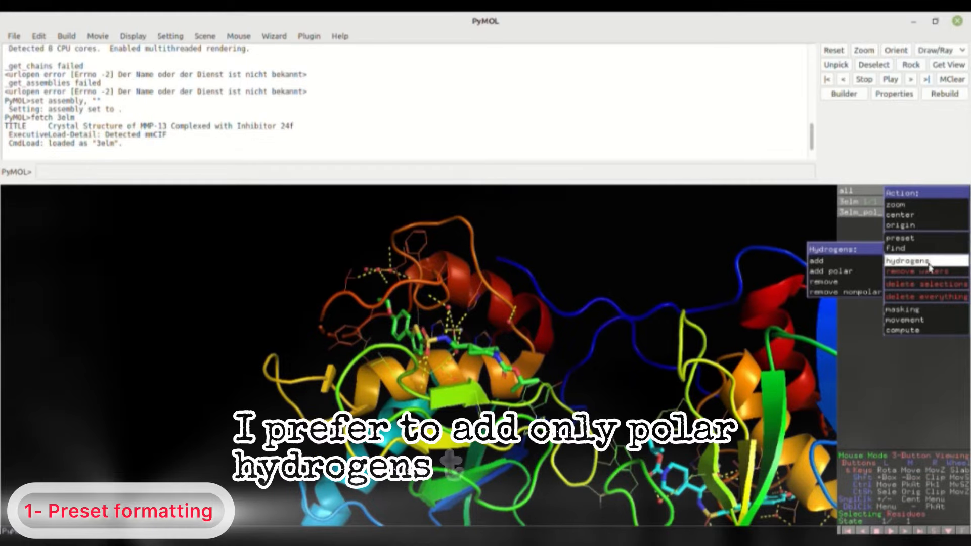
{"action": "left_click", "coordinate": [855, 274]}
{"action": "left_click_drag", "start_coordinate": [572, 382], "coordinate": [526, 365]}
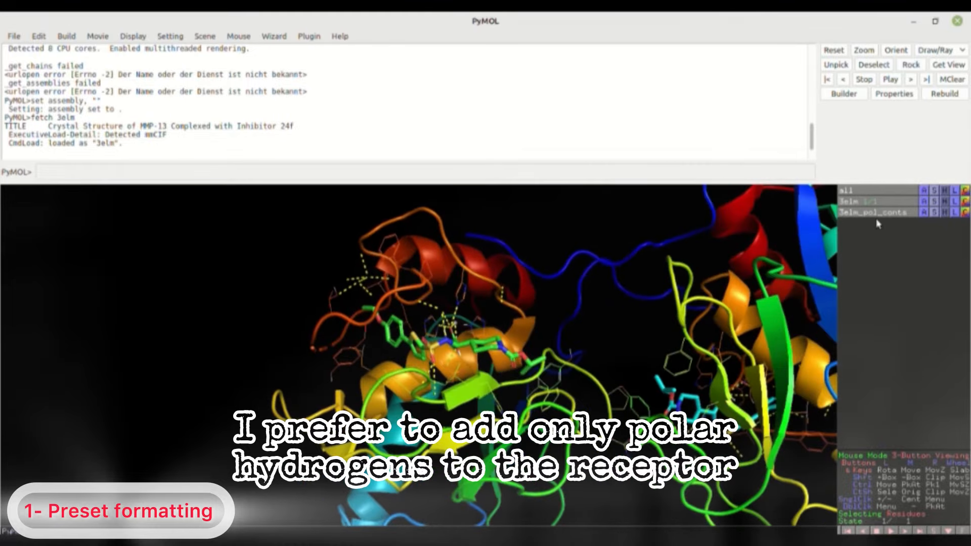
Select the inhibitor ligands in both protein chains, add all hydrogens to them, and clear the selection highlight.
{"action": "left_click", "coordinate": [502, 354]}
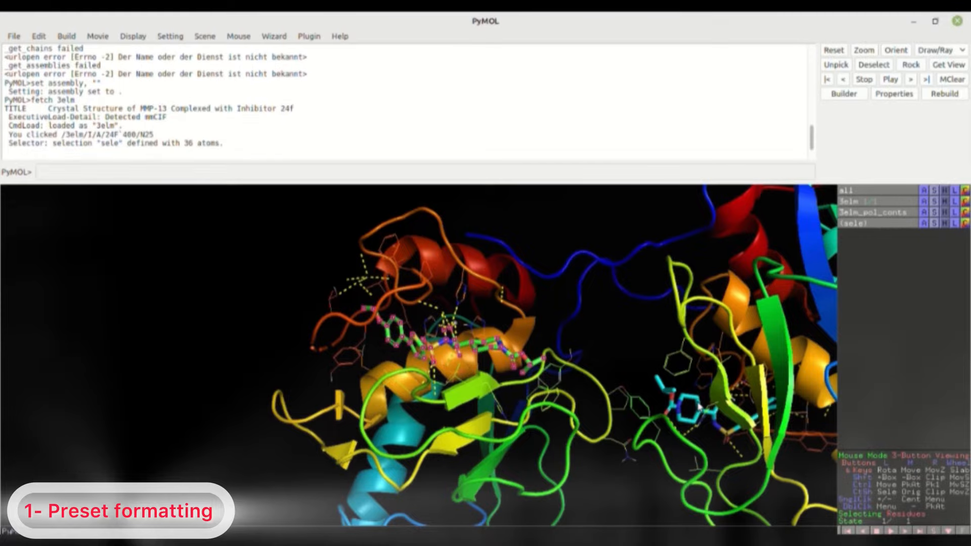
{"action": "middle_click", "coordinate": [699, 404]}
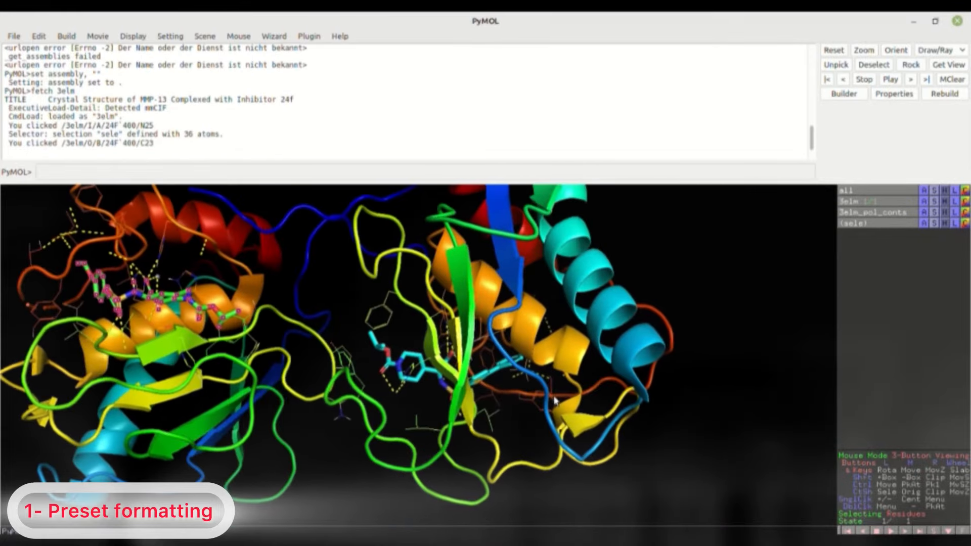
{"action": "left_click", "coordinate": [414, 361]}
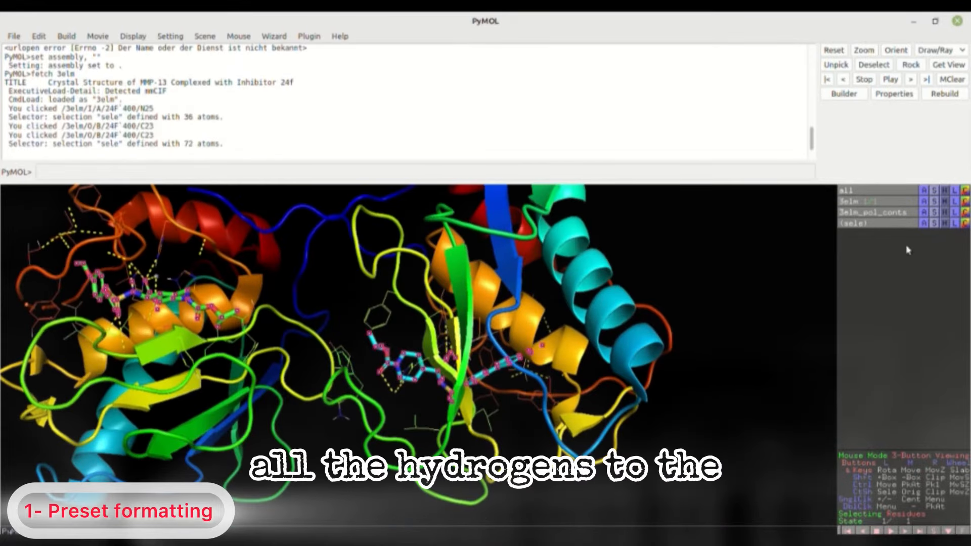
{"action": "left_click", "coordinate": [923, 223]}
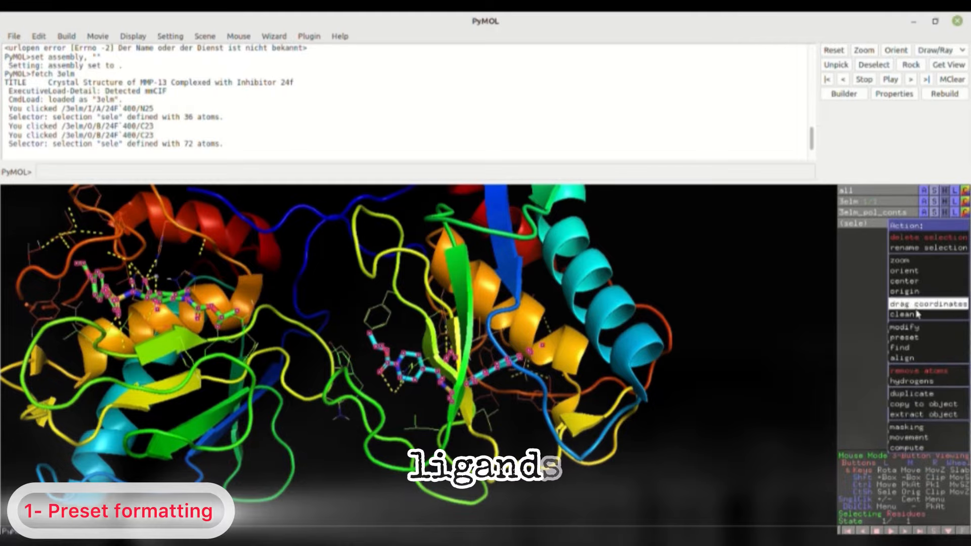
{"action": "mouse_move", "coordinate": [907, 381]}
{"action": "left_click", "coordinate": [870, 383]}
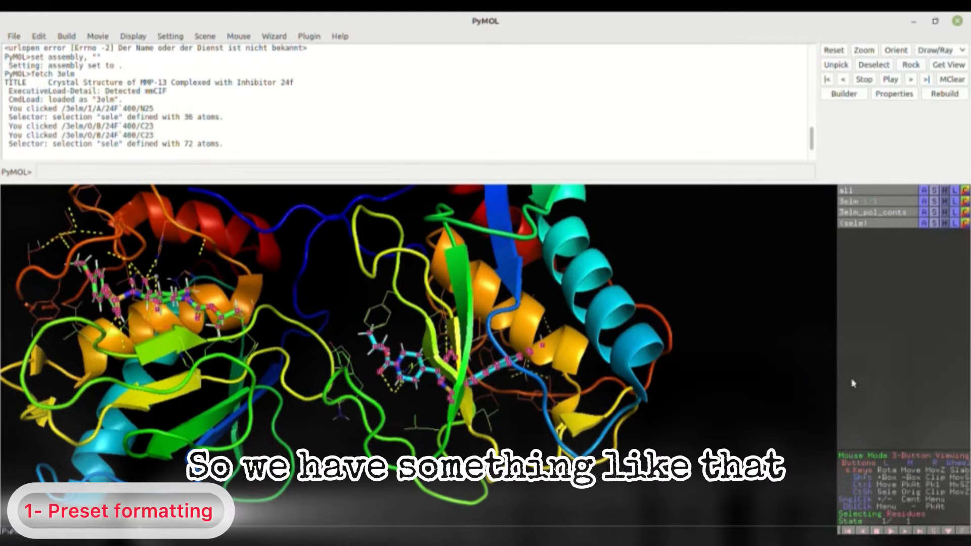
{"action": "left_click", "coordinate": [670, 308]}
Examine the ligand's polar contacts in the binding site, including its interactions around the zinc atoms.
{"action": "middle_click_drag", "start_coordinate": [274, 330], "coordinate": [525, 277]}
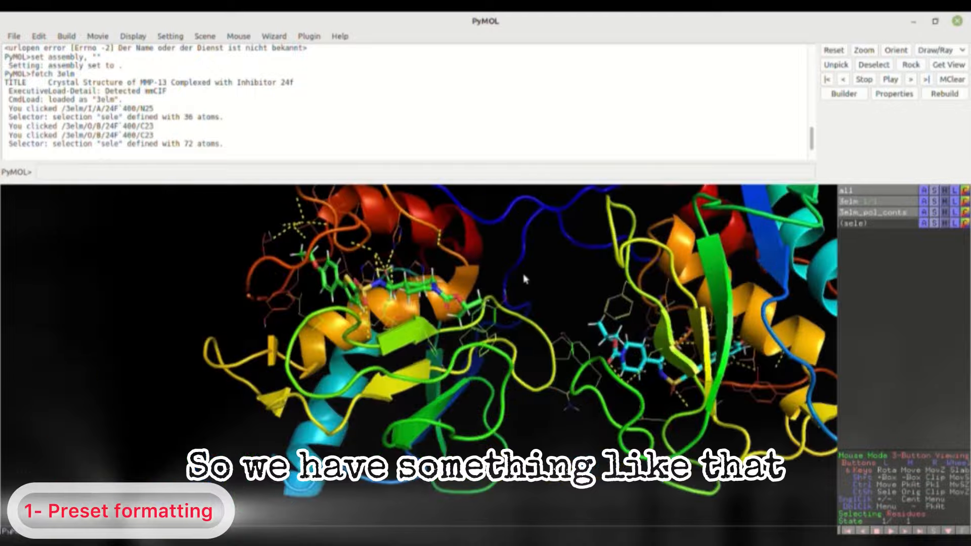
{"action": "right_click_drag", "start_coordinate": [524, 278], "coordinate": [380, 302]}
{"action": "left_click_drag", "start_coordinate": [380, 302], "coordinate": [408, 302]}
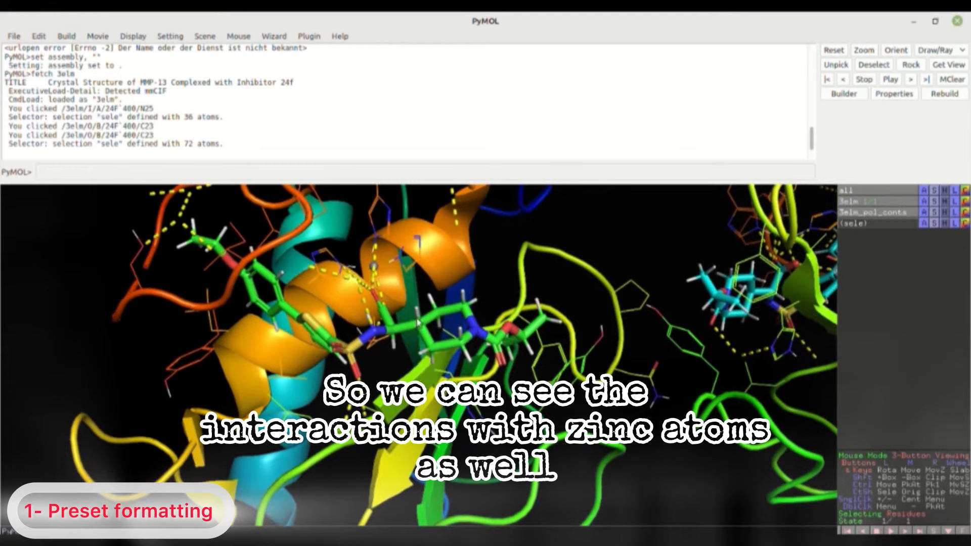
{"action": "right_click_drag", "start_coordinate": [417, 319], "coordinate": [418, 312]}
{"action": "right_click_drag", "start_coordinate": [442, 367], "coordinate": [442, 333]}
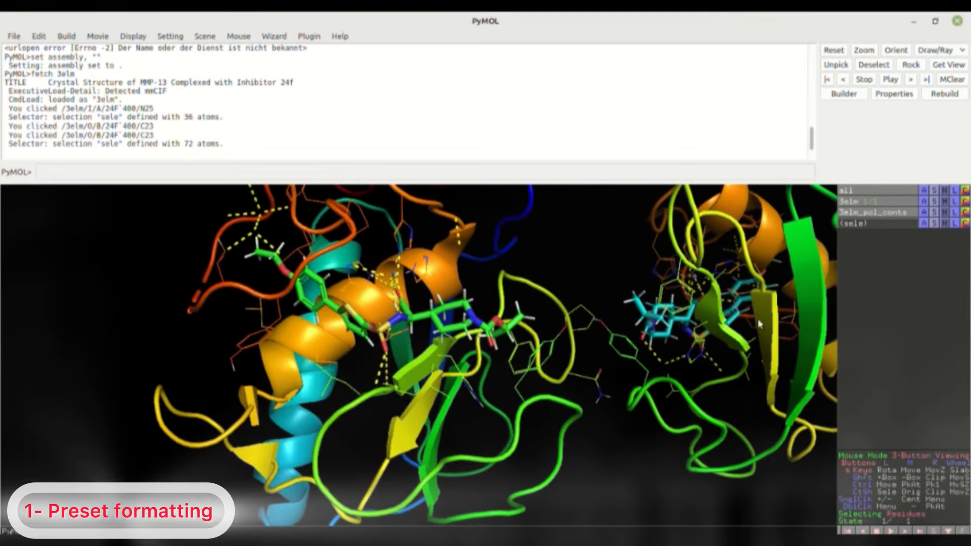
{"action": "mouse_move", "coordinate": [442, 327]}
{"action": "left_mouse_down"}
{"action": "mouse_move", "coordinate": [472, 334]}
{"action": "mouse_move", "coordinate": [455, 331]}
{"action": "left_mouse_up"}
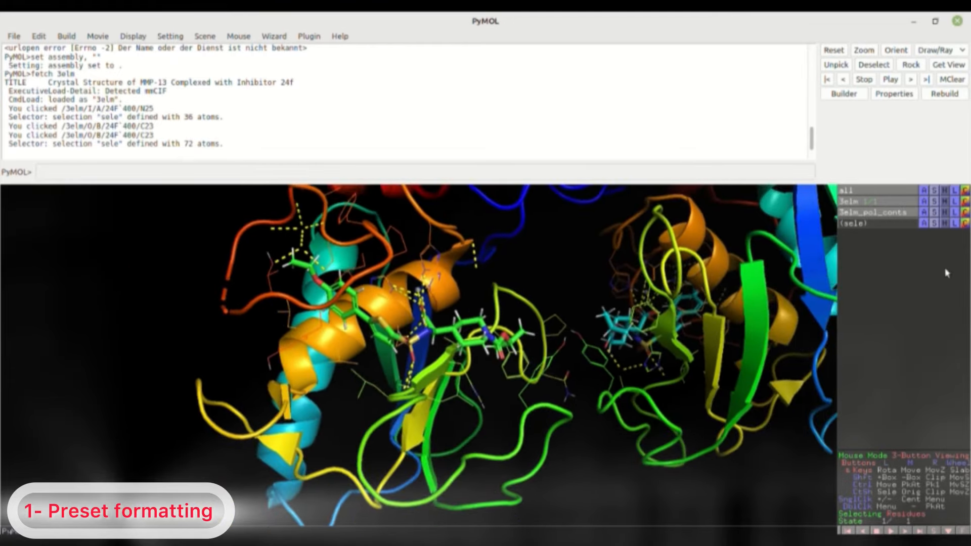
Apply the ligand sites transparent (better) surface preset to 3elm and inspect the hydrogen bonds between ligand and protein.
{"action": "left_click", "coordinate": [921, 202]}
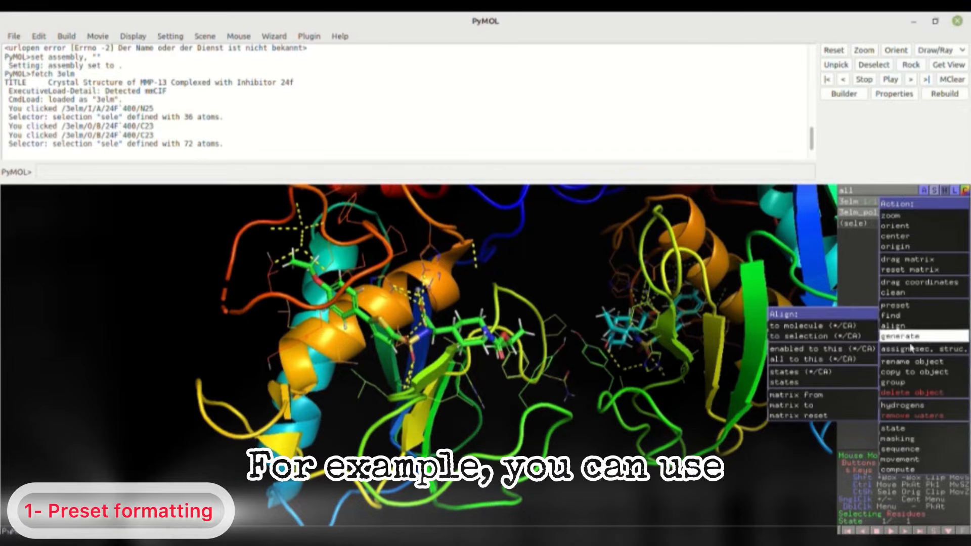
{"action": "mouse_move", "coordinate": [918, 314]}
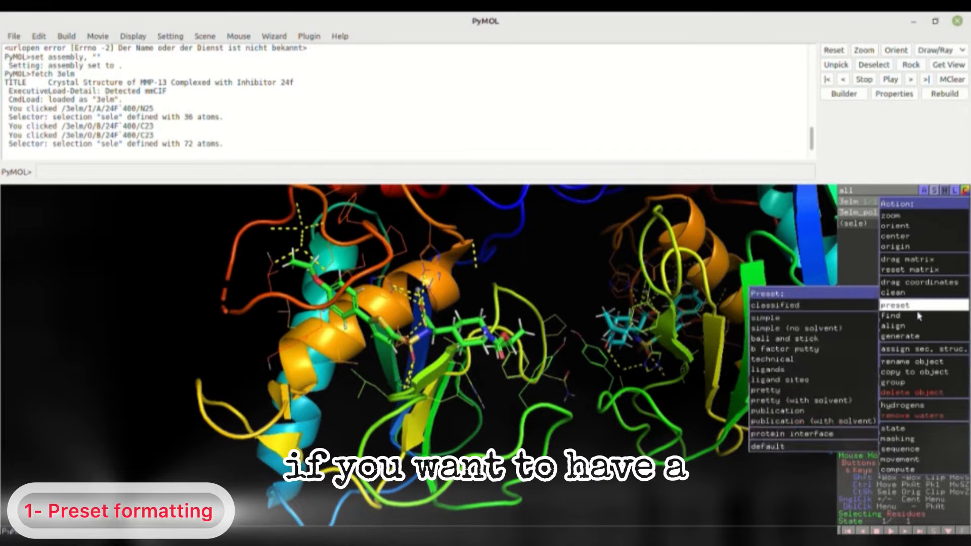
{"action": "mouse_move", "coordinate": [918, 341]}
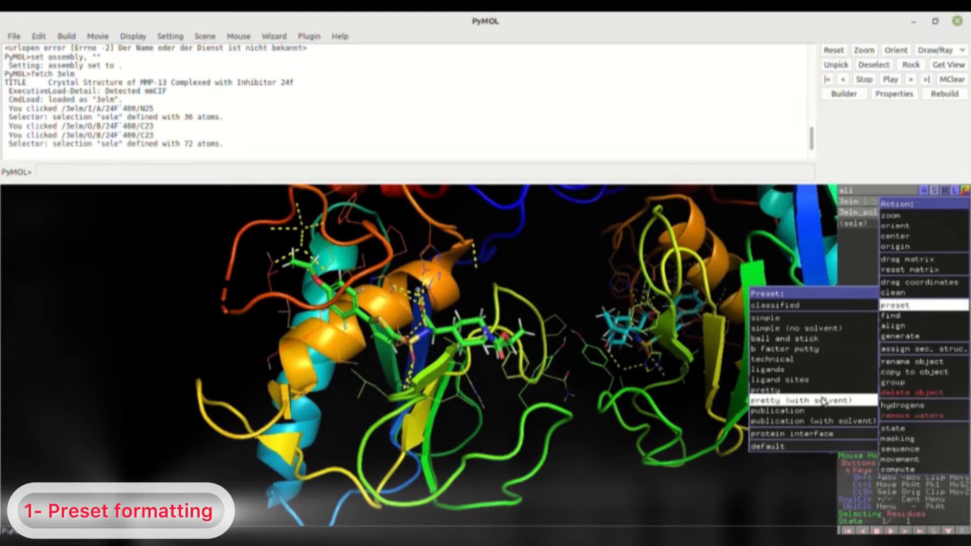
{"action": "mouse_move", "coordinate": [783, 384]}
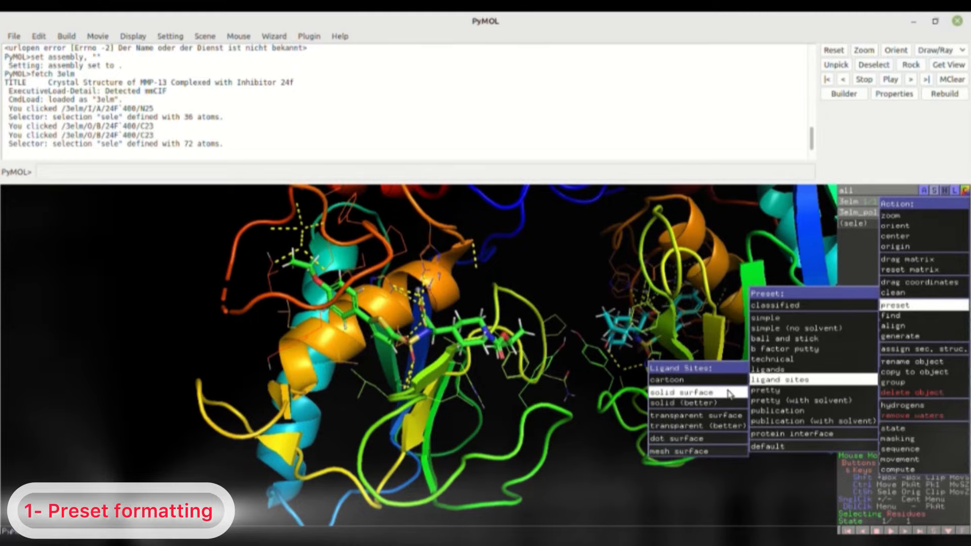
{"action": "left_click", "coordinate": [713, 427]}
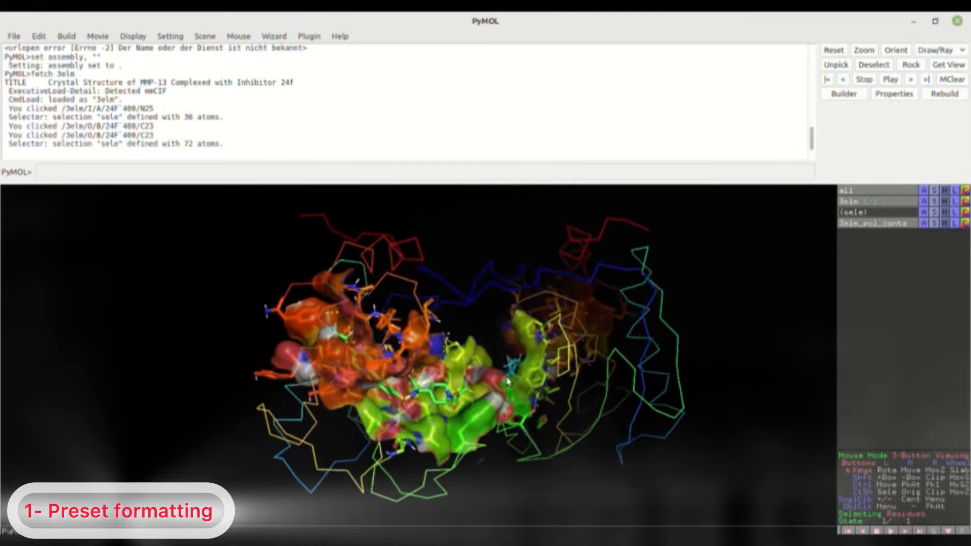
{"action": "left_click_drag", "start_coordinate": [475, 420], "coordinate": [475, 315]}
{"action": "right_click_drag", "start_coordinate": [476, 319], "coordinate": [478, 379]}
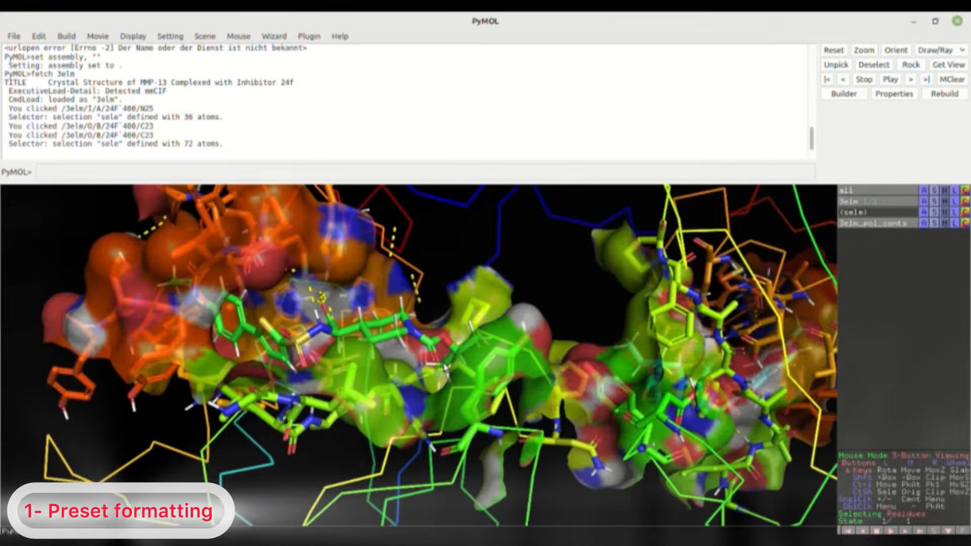
{"action": "left_click_drag", "start_coordinate": [477, 379], "coordinate": [667, 354]}
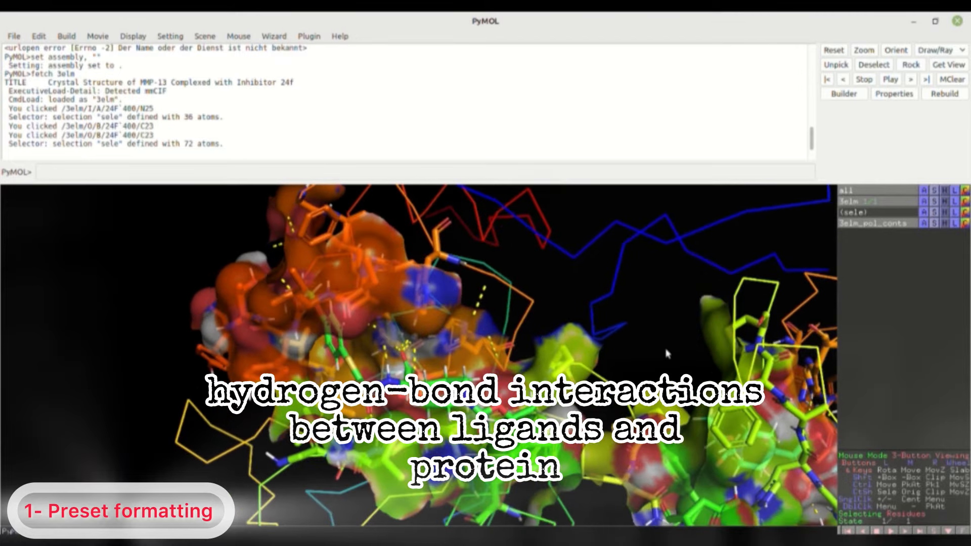
Remove the water molecules from all objects and apply the ligand sites mesh surface preset to 3elm.
{"action": "left_click", "coordinate": [925, 192]}
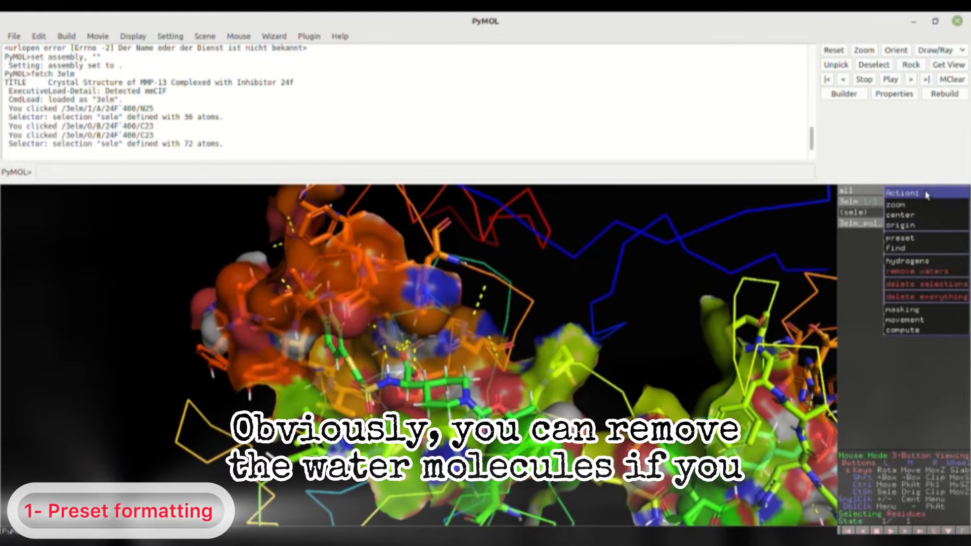
{"action": "left_click", "coordinate": [927, 273]}
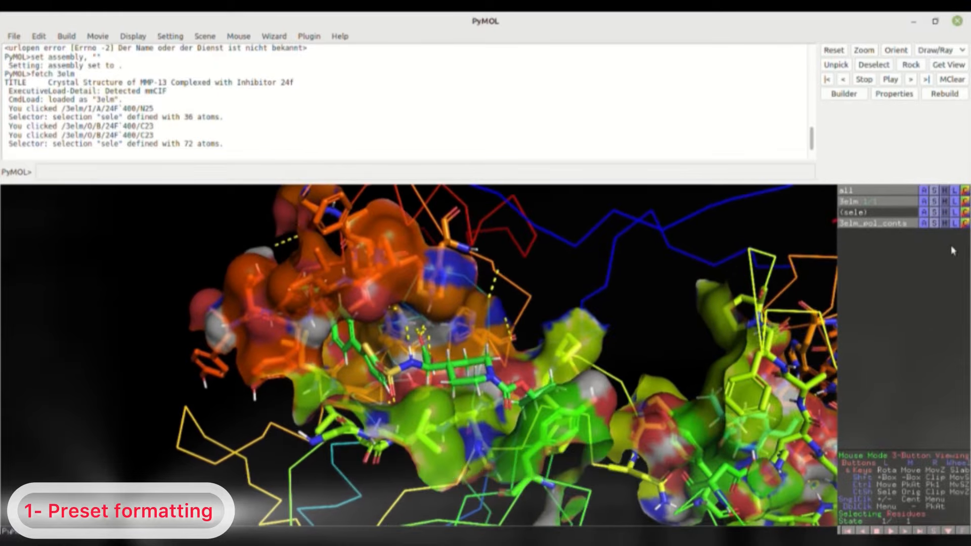
{"action": "left_click", "coordinate": [925, 203]}
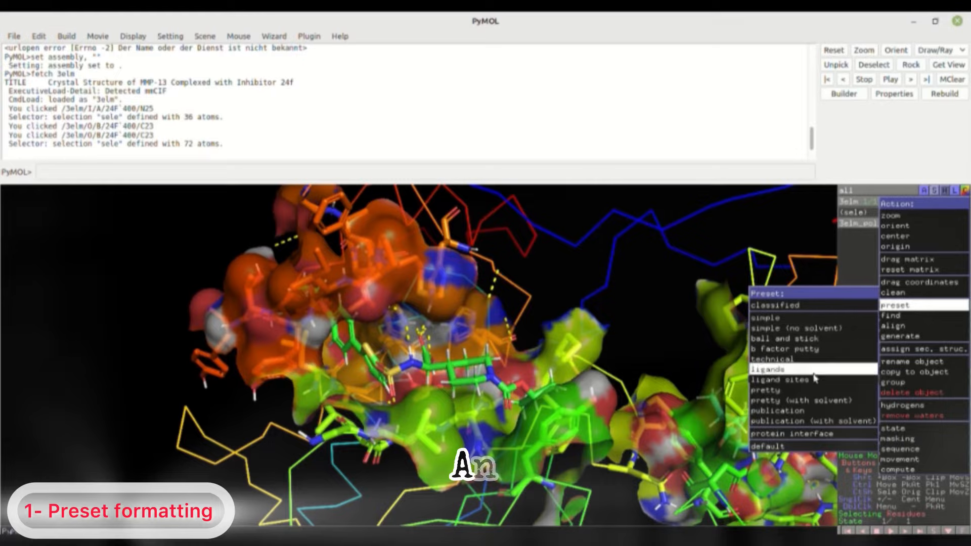
{"action": "mouse_move", "coordinate": [816, 379]}
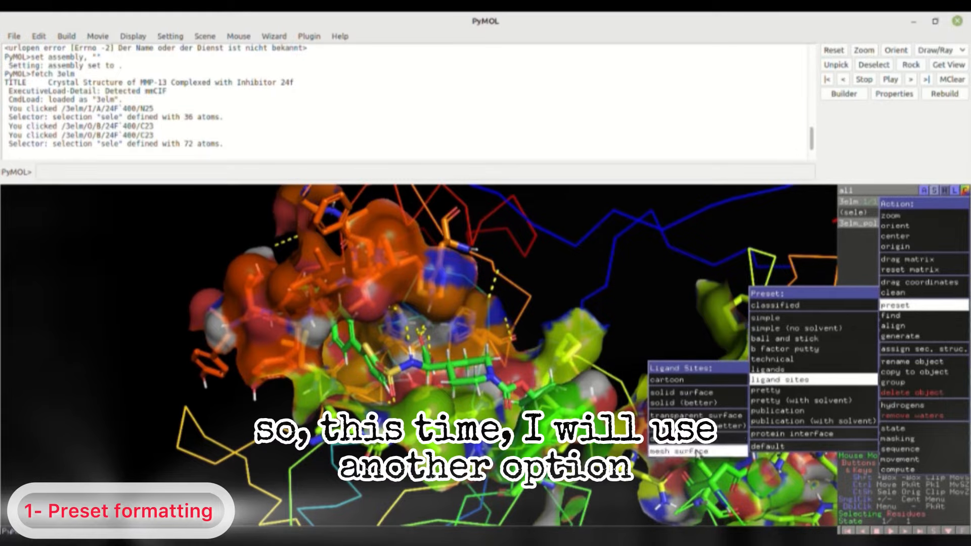
{"action": "left_click", "coordinate": [677, 451]}
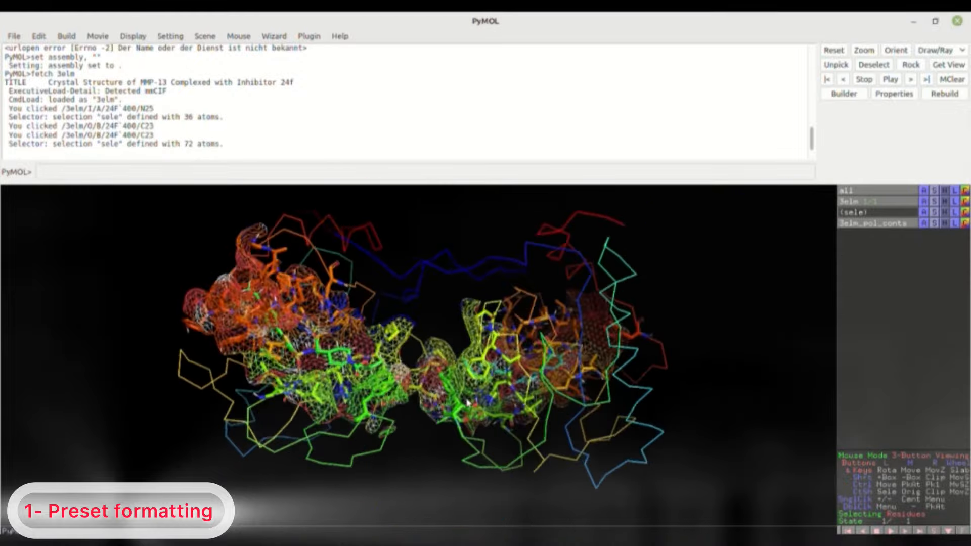
{"action": "right_click_drag", "start_coordinate": [472, 254], "coordinate": [473, 323]}
{"action": "left_click_drag", "start_coordinate": [473, 323], "coordinate": [505, 362]}
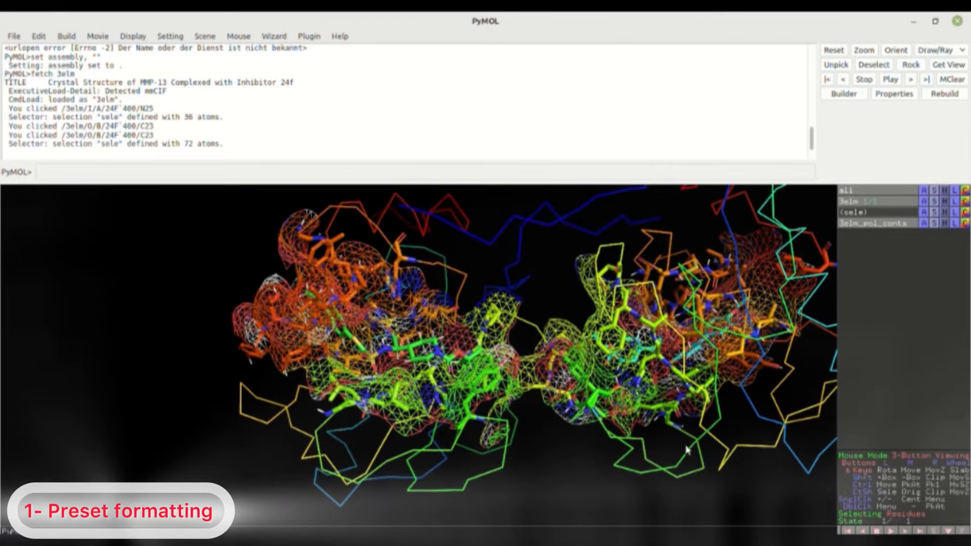
{"action": "right_click_drag", "start_coordinate": [463, 388], "coordinate": [470, 348]}
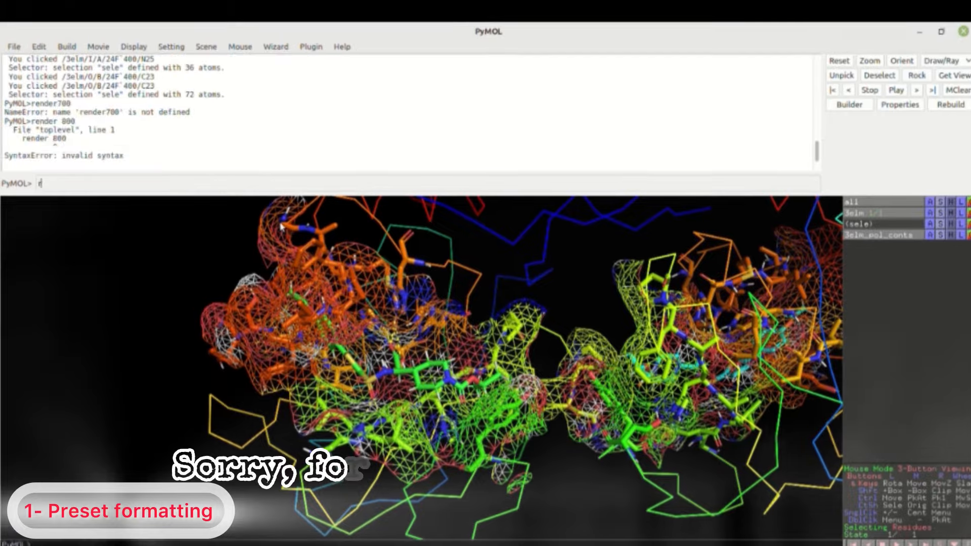
Ray-trace the mesh surface scene with the command ray 800, and return to the interactive view of the binding site.
{"action": "type", "text": "ray 800"}
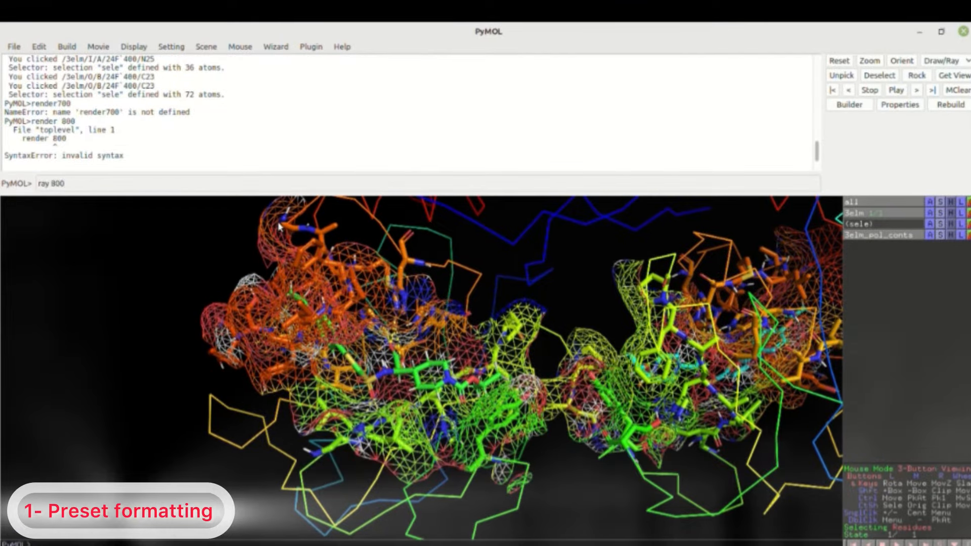
{"action": "key", "text": "Return"}
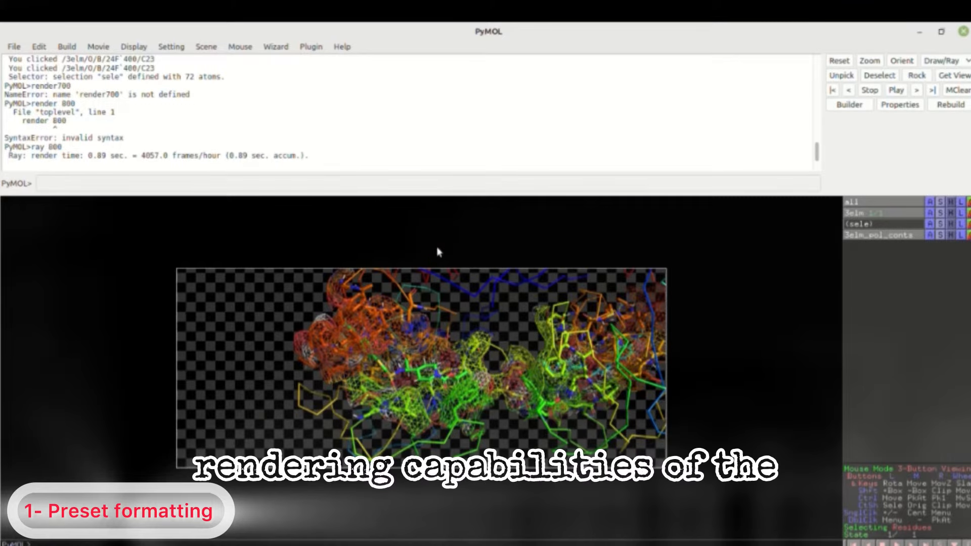
{"action": "left_click", "coordinate": [457, 274]}
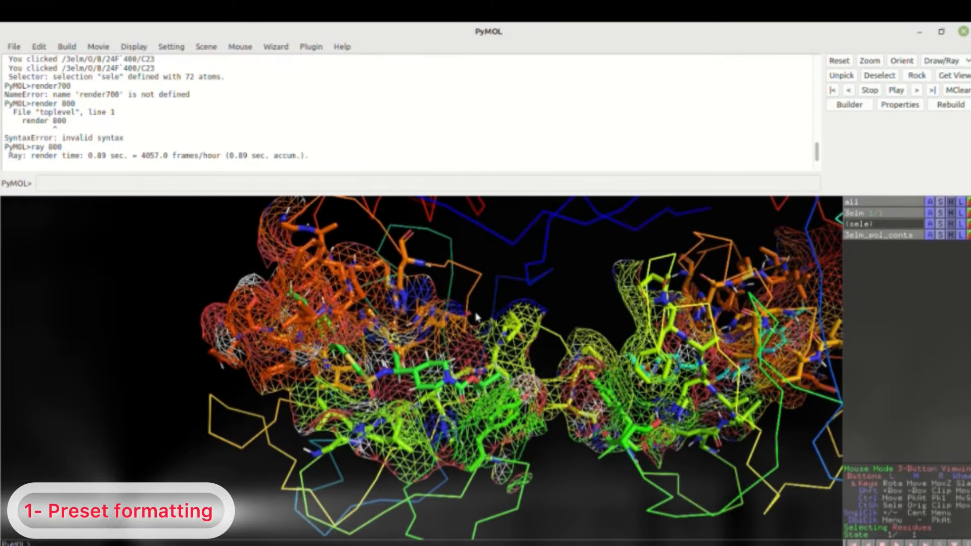
{"action": "right_click_drag", "start_coordinate": [476, 318], "coordinate": [460, 394]}
{"action": "left_click_drag", "start_coordinate": [423, 367], "coordinate": [728, 424]}
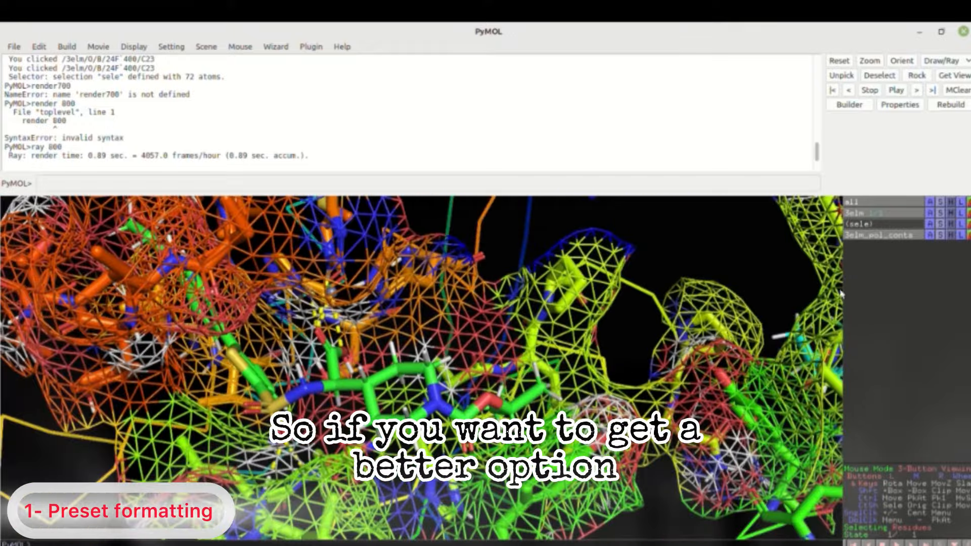
Apply the ligand sites solid (better) surface preset to 3elm.
{"action": "left_click", "coordinate": [931, 225]}
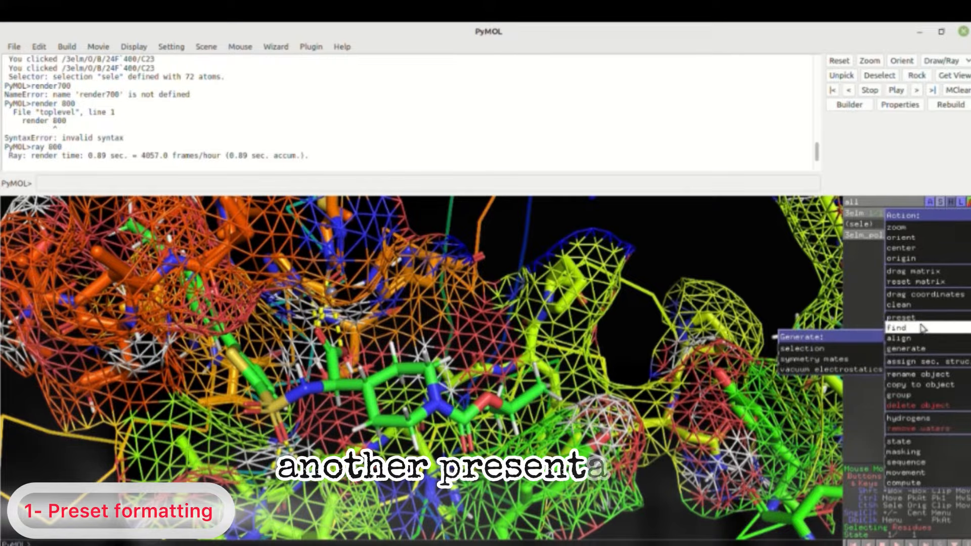
{"action": "mouse_move", "coordinate": [923, 324]}
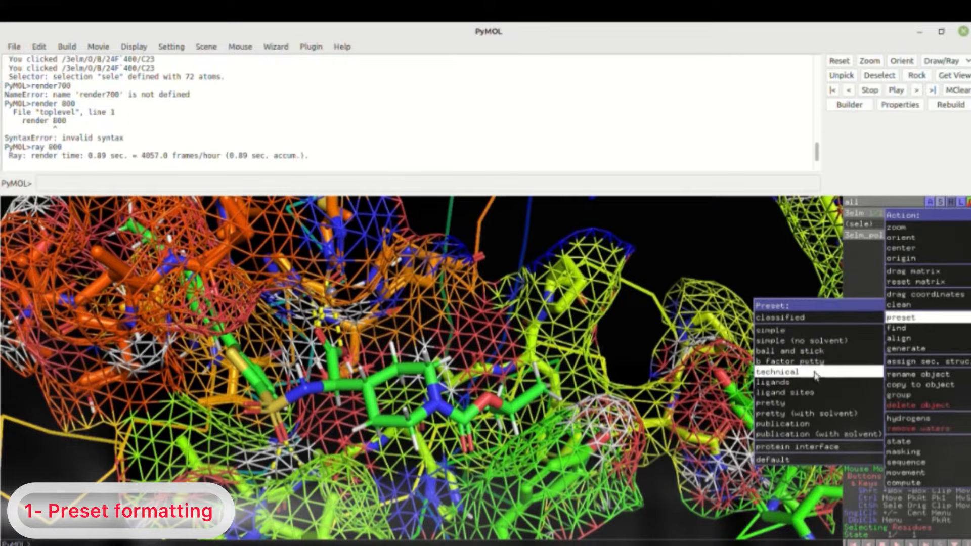
{"action": "mouse_move", "coordinate": [805, 393]}
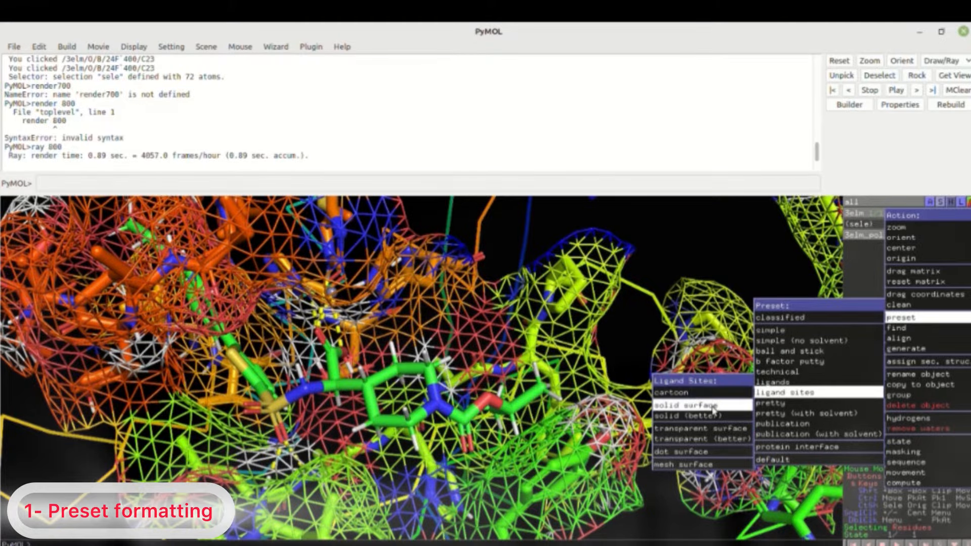
{"action": "left_click", "coordinate": [675, 416]}
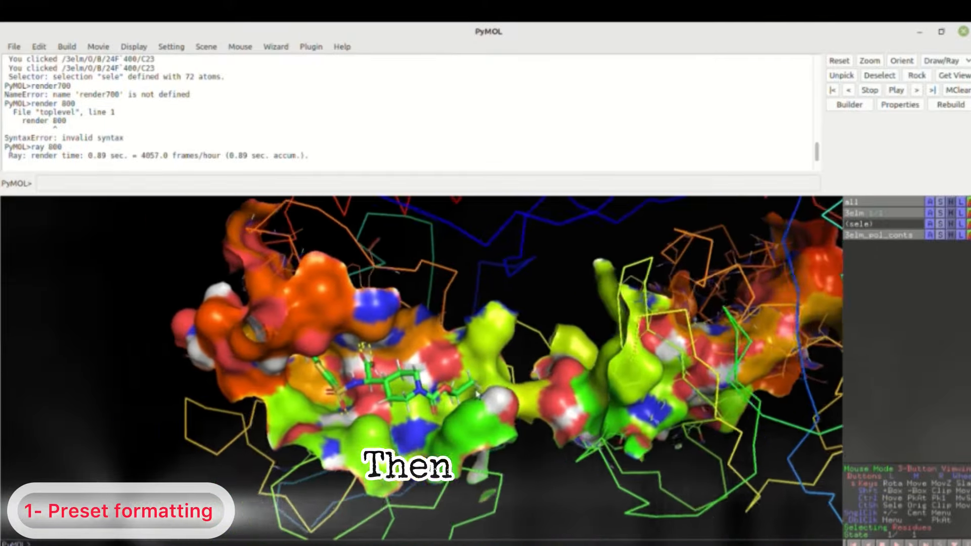
Ray-trace a close-up of the solid-surface binding site with the command ray 800, and return to the interactive view of the whole complex.
{"action": "right_click_drag", "start_coordinate": [477, 393], "coordinate": [472, 430]}
{"action": "left_click_drag", "start_coordinate": [473, 430], "coordinate": [429, 371]}
{"action": "left_click_drag", "start_coordinate": [360, 192], "coordinate": [361, 191]}
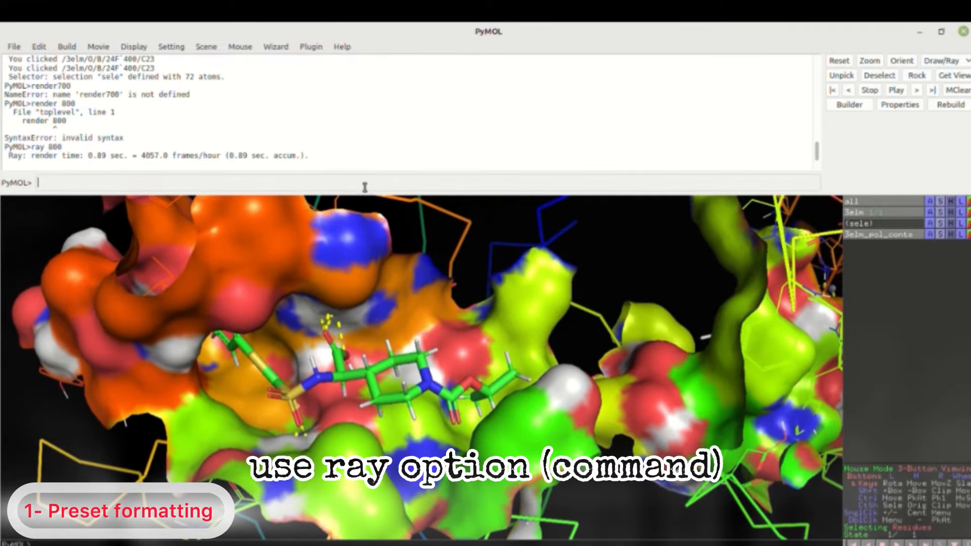
{"action": "key", "text": "Up"}
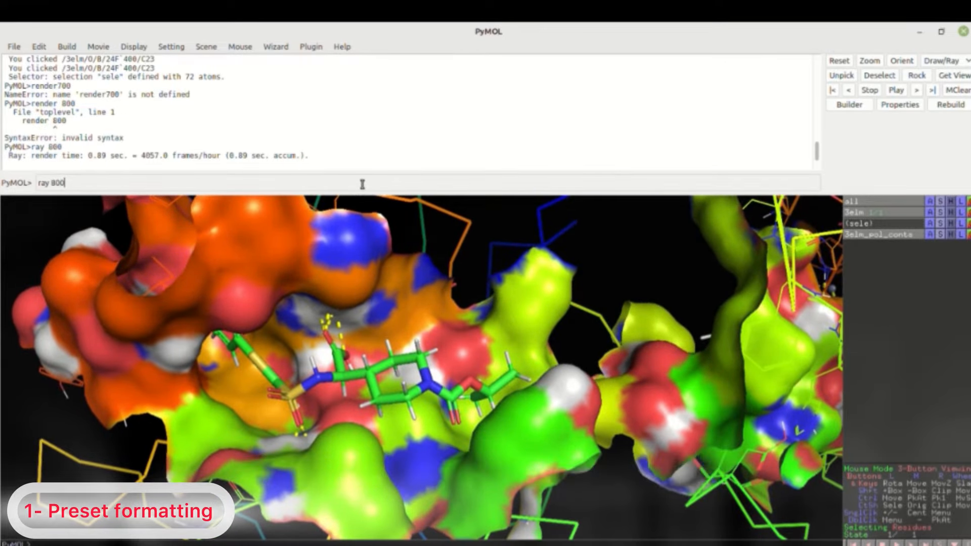
{"action": "key", "text": "Return"}
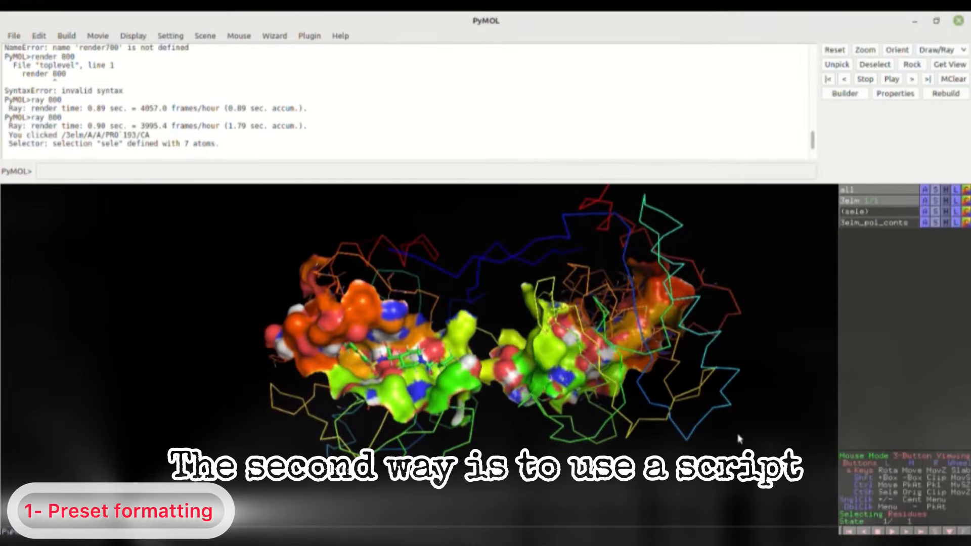
{"action": "right_click_drag", "start_coordinate": [521, 316], "coordinate": [527, 322]}
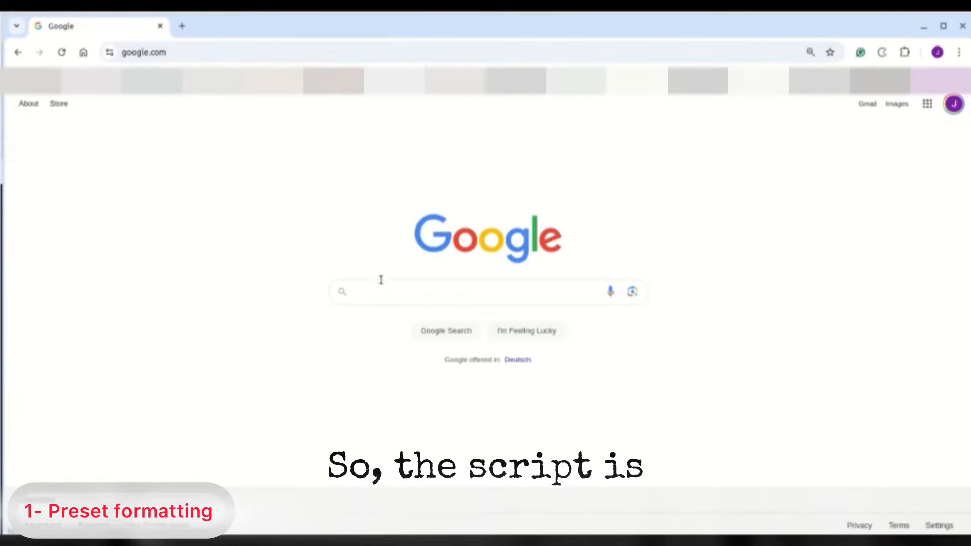
In the web browser, search Google for "show contacts pymol" and open the PyMOLWiki page for the Show contacts script.
{"action": "left_click", "coordinate": [169, 52]}
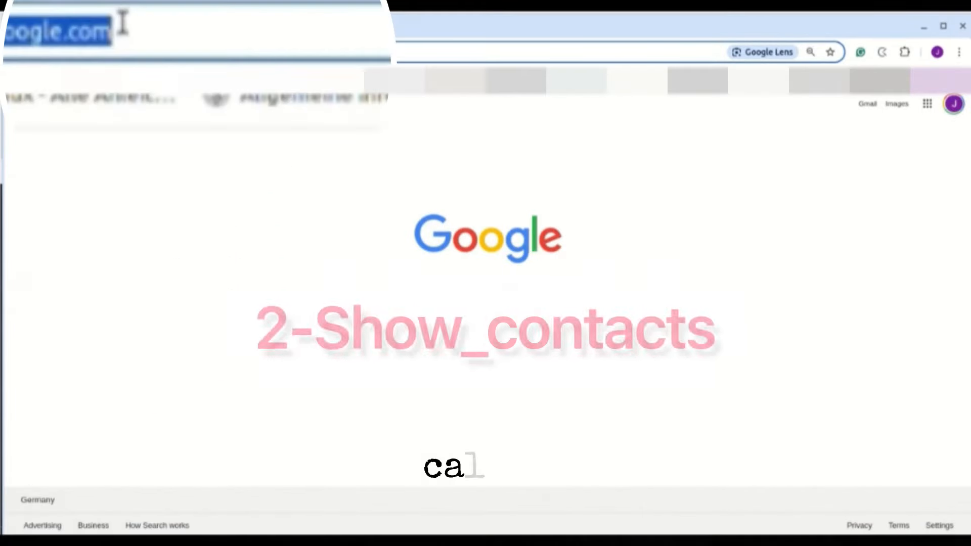
{"action": "type", "text": "show contacts pymol"}
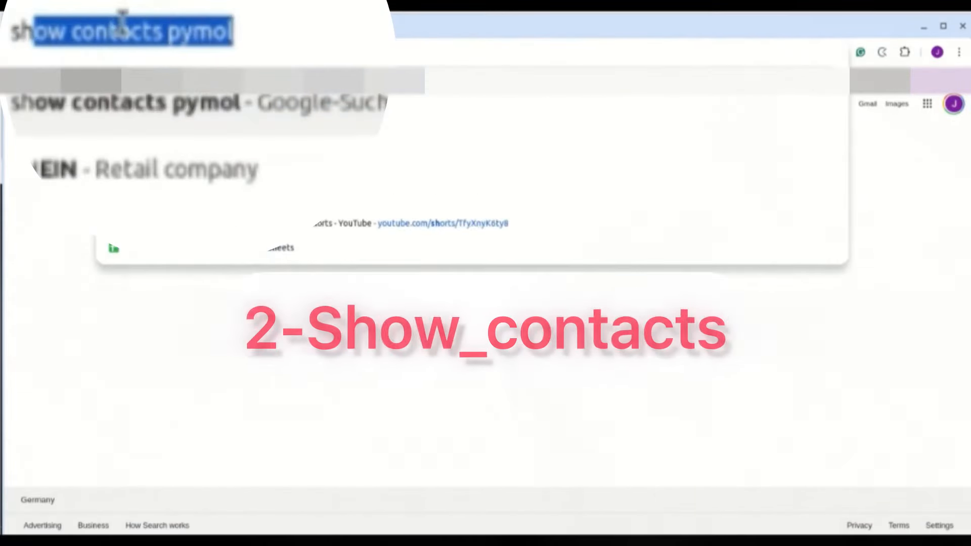
{"action": "left_click", "coordinate": [162, 104]}
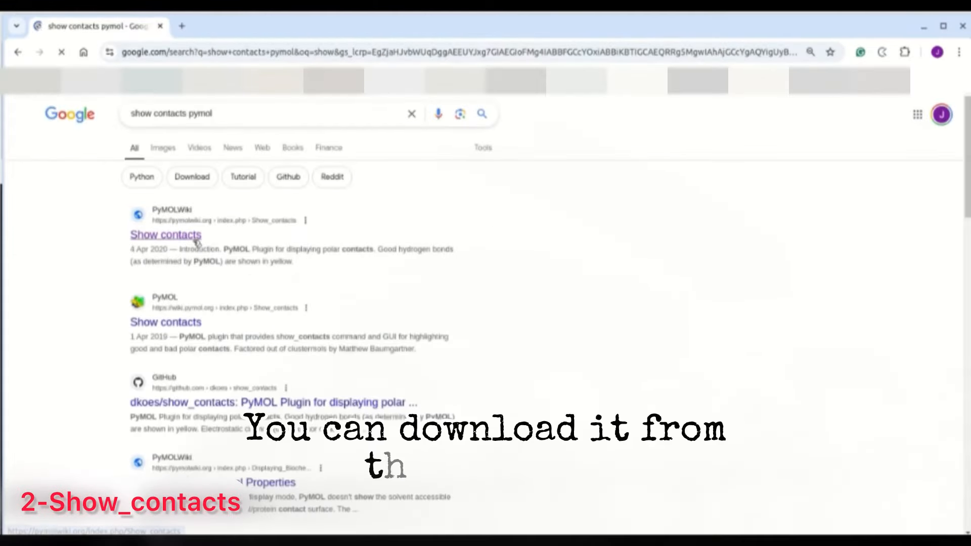
{"action": "left_click", "coordinate": [197, 240]}
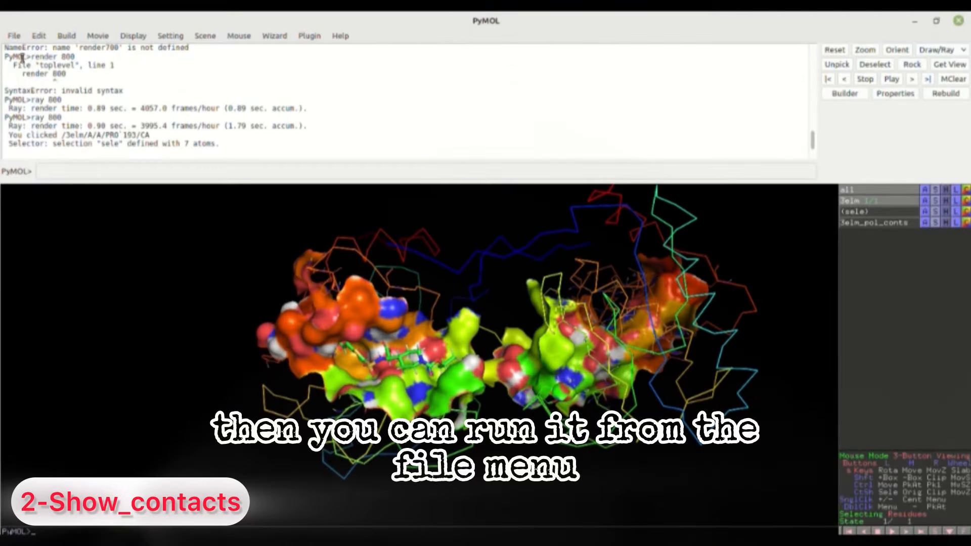
In PyMOL, run the script show_contacts.py from the Ligand_receptor_interaction folder inside Schreibtisch.
{"action": "left_click", "coordinate": [14, 37]}
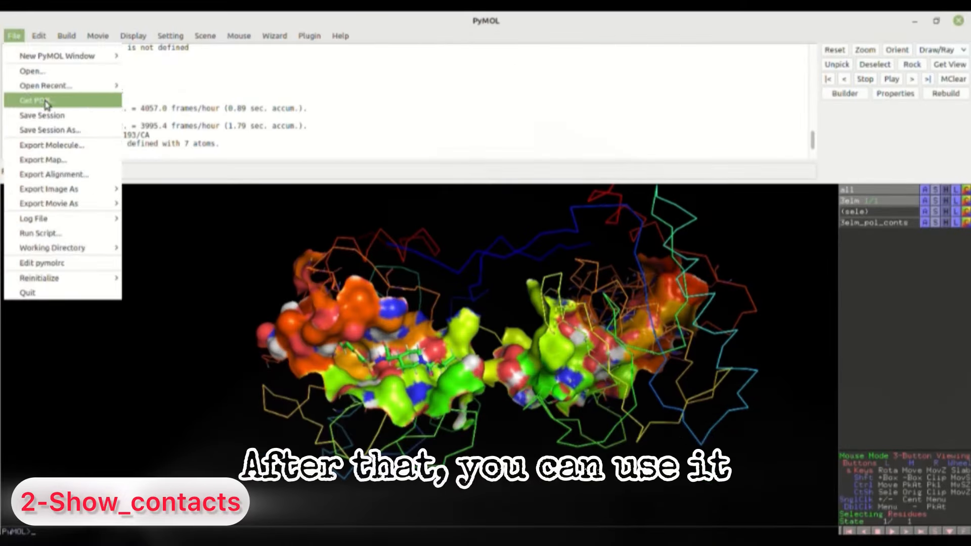
{"action": "left_click", "coordinate": [76, 232]}
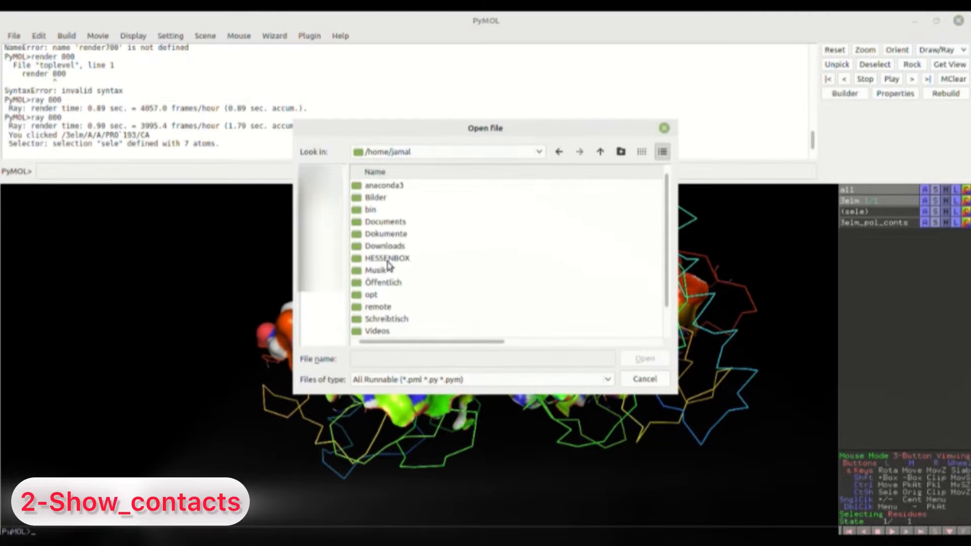
{"action": "scroll", "coordinate": [392, 273], "scroll_direction": "down", "scroll_amount": 1}
{"action": "double_click", "coordinate": [399, 295]}
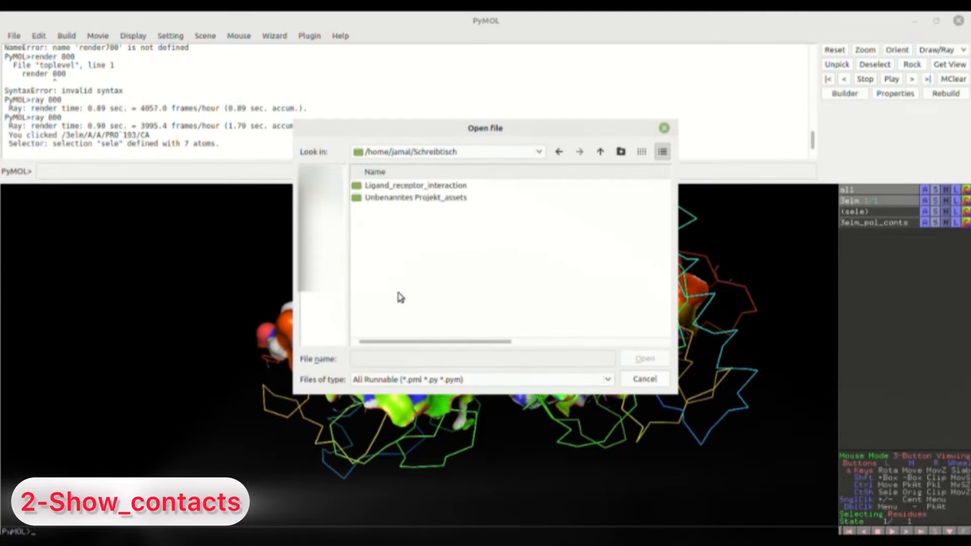
{"action": "double_click", "coordinate": [412, 187]}
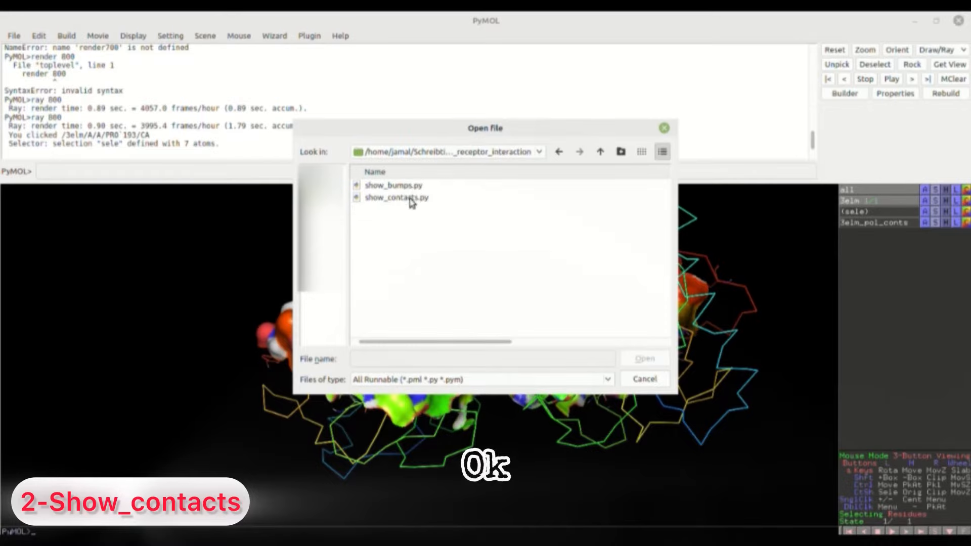
{"action": "left_click", "coordinate": [411, 198]}
{"action": "double_click", "coordinate": [411, 200]}
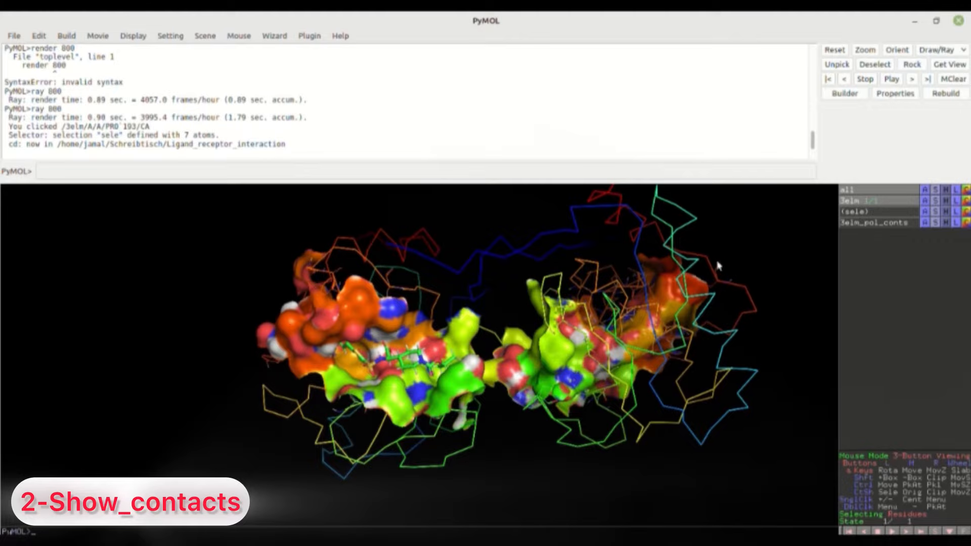
Using the displayed sequence, select the protein residues of chain B and remove their atoms from 3elm, also deleting the 3elm_pol_conts object.
{"action": "left_click", "coordinate": [133, 36]}
{"action": "left_click", "coordinate": [147, 54]}
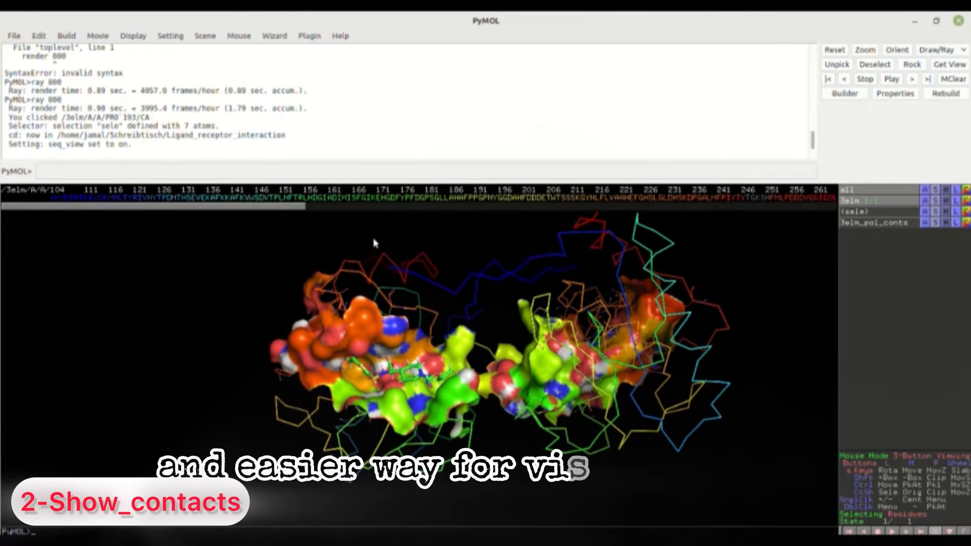
{"action": "left_click_drag", "start_coordinate": [302, 214], "coordinate": [455, 217]}
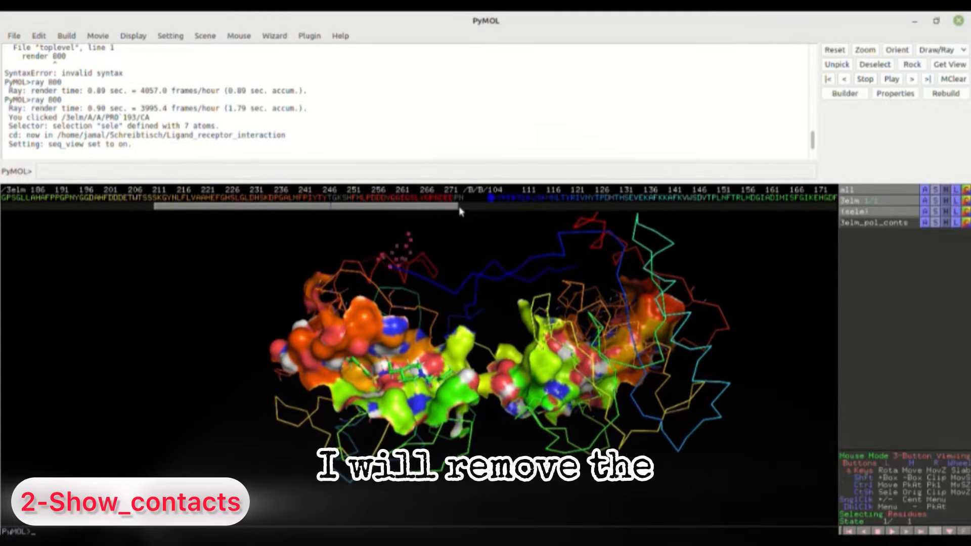
{"action": "left_click_drag", "start_coordinate": [453, 206], "coordinate": [732, 249]}
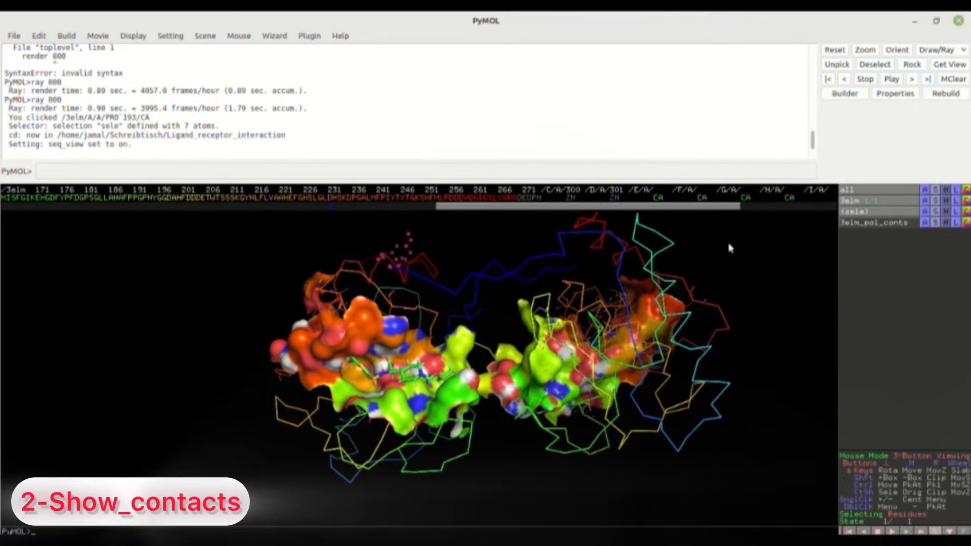
{"action": "left_click", "coordinate": [543, 199], "text": "shift"}
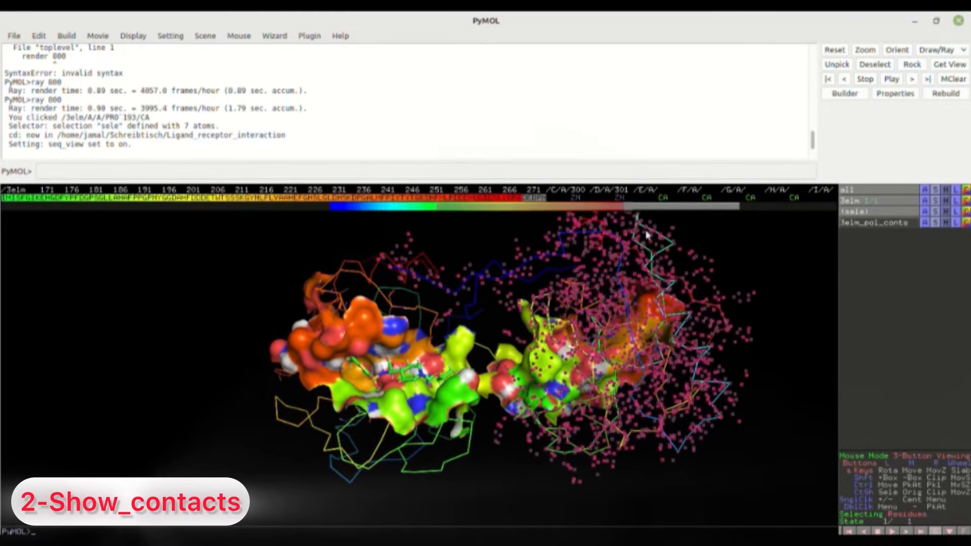
{"action": "left_click", "coordinate": [924, 223]}
{"action": "left_click", "coordinate": [932, 317]}
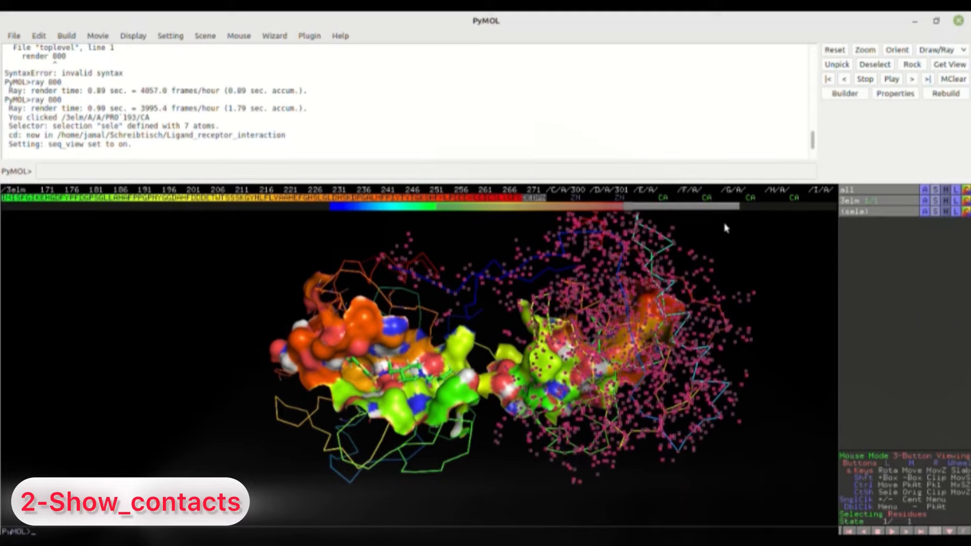
{"action": "left_click", "coordinate": [922, 213]}
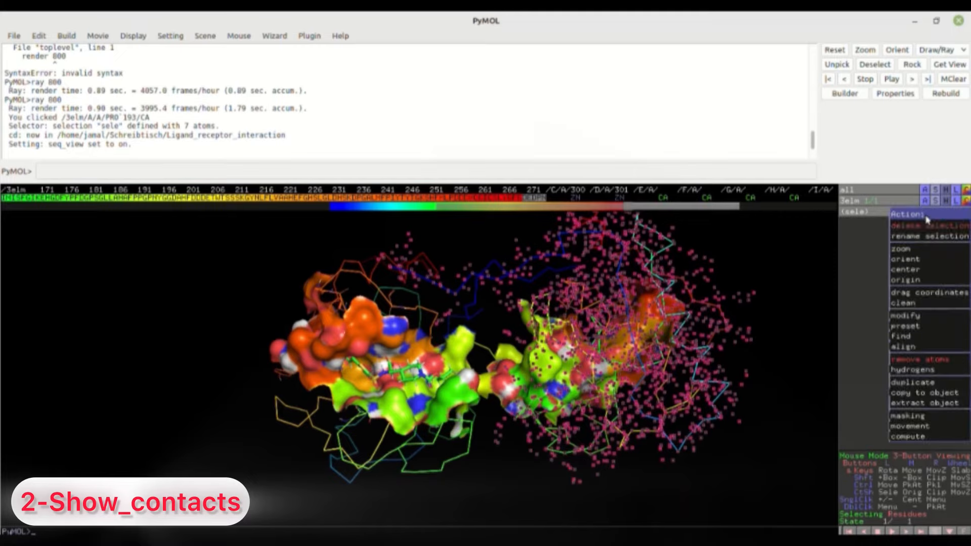
{"action": "left_click", "coordinate": [921, 359]}
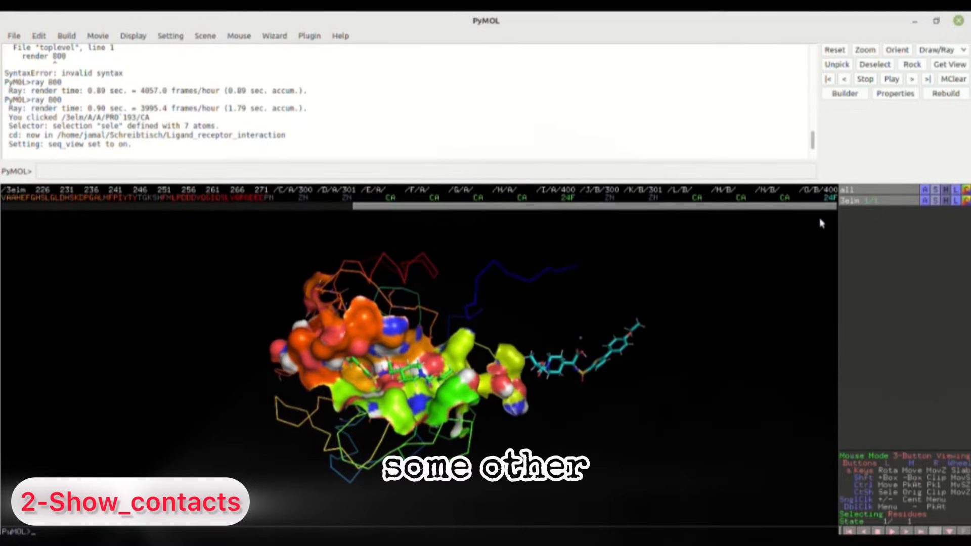
Select the chain B 24F ligand, the chain B zinc atoms and all calcium atoms in the sequence and remove them from 3elm.
{"action": "left_click_drag", "start_coordinate": [561, 300], "coordinate": [552, 314]}
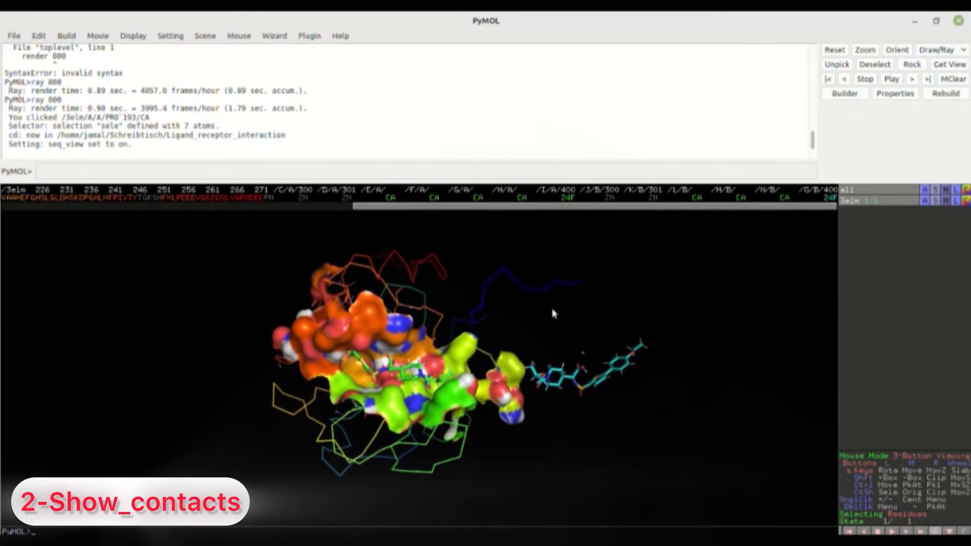
{"action": "left_click", "coordinate": [829, 199]}
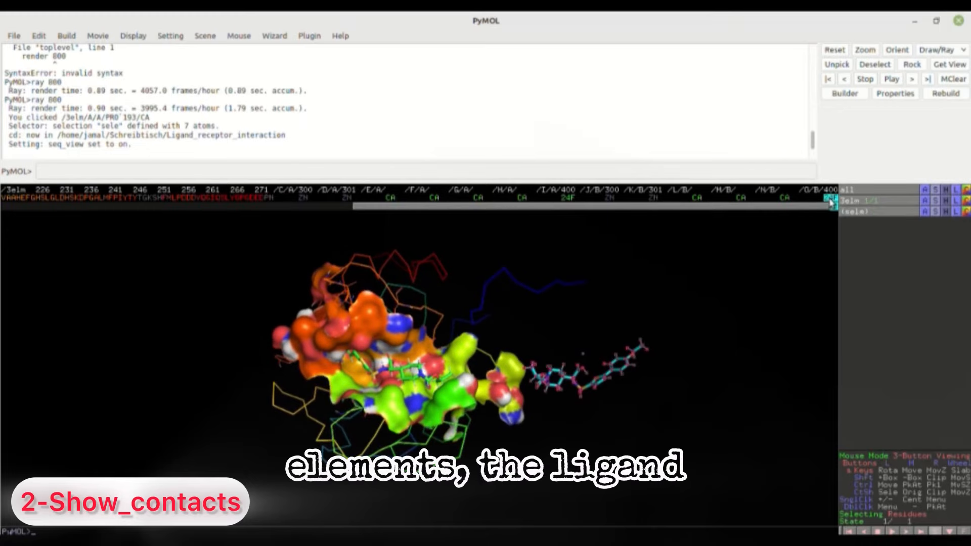
{"action": "left_click", "coordinate": [784, 197]}
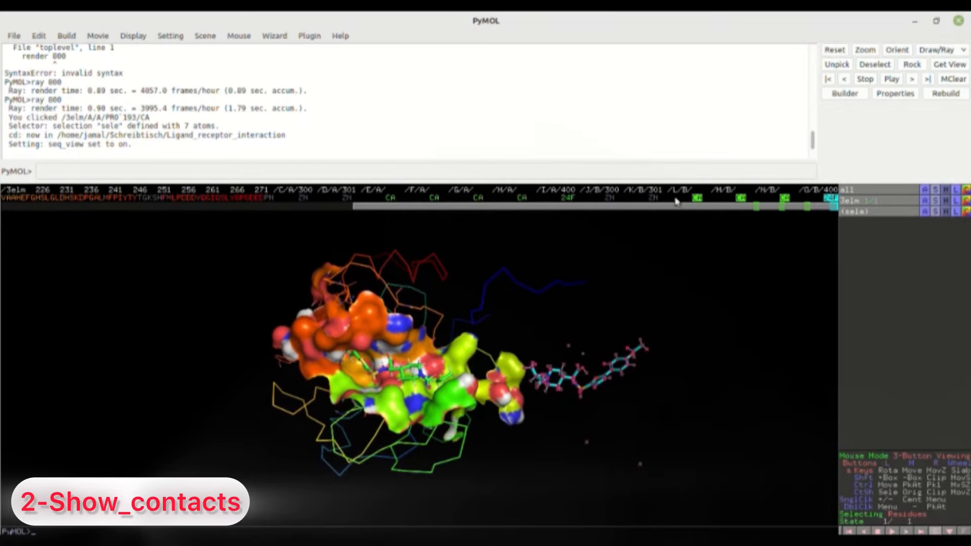
{"action": "left_click_drag", "start_coordinate": [610, 202], "coordinate": [511, 201]}
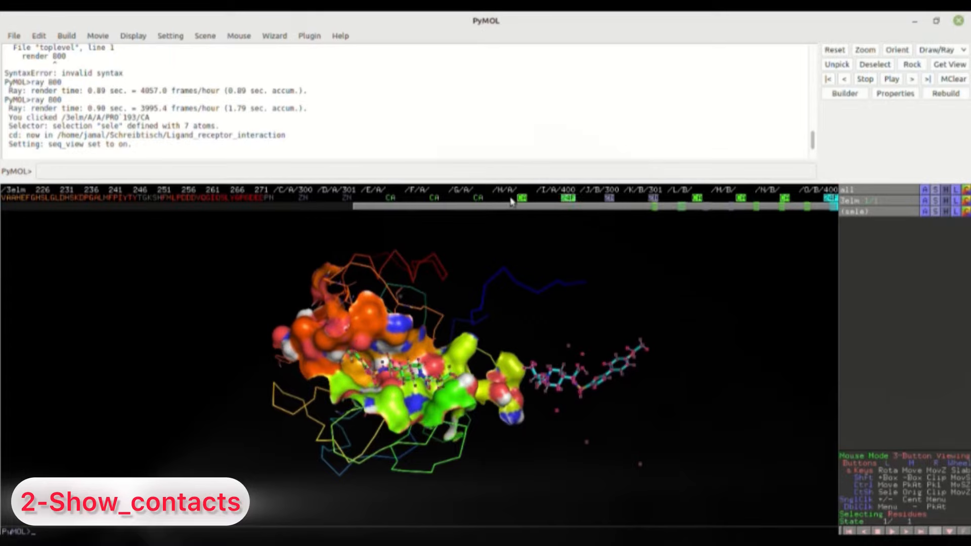
{"action": "left_click", "coordinate": [437, 200]}
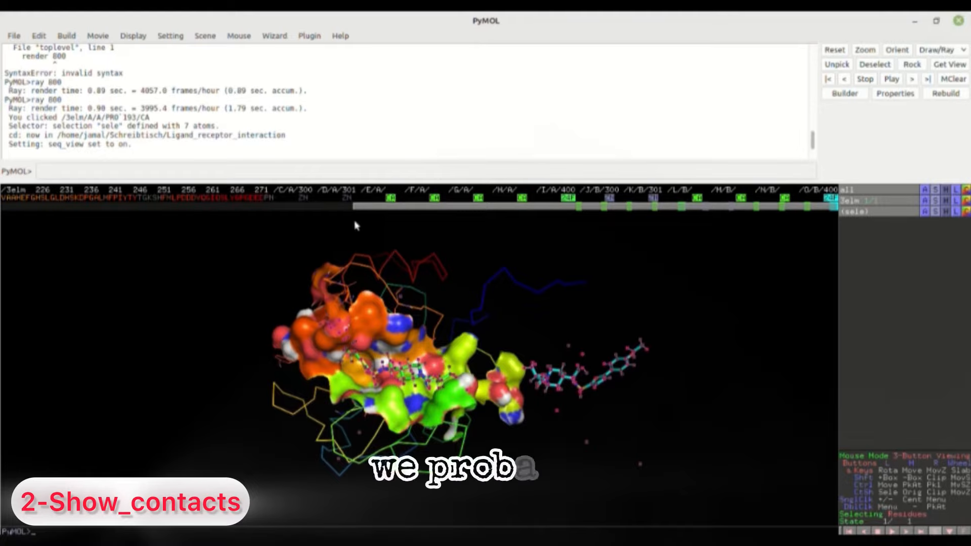
{"action": "left_click_drag", "start_coordinate": [372, 292], "coordinate": [433, 238]}
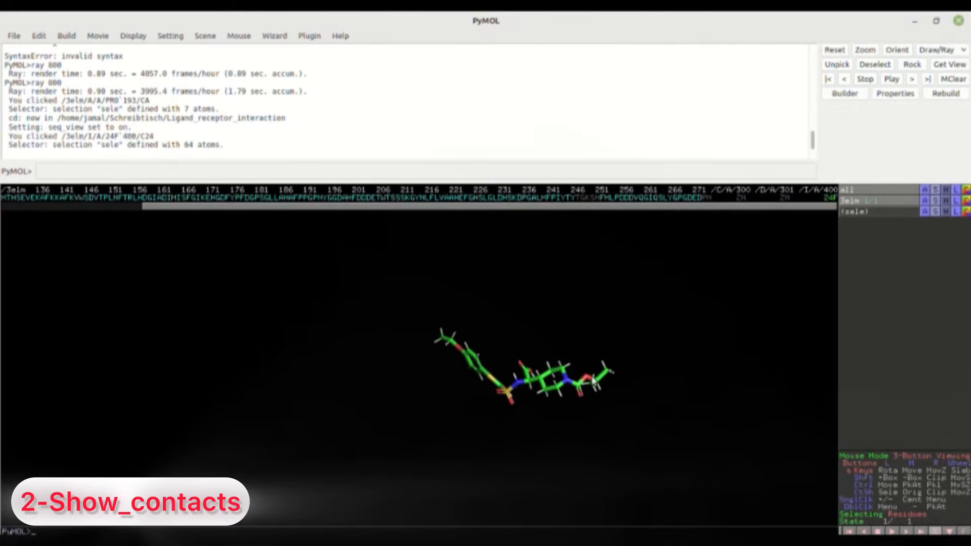
Select the chain A 24F ligand and modify the selection to the residues within 5 Å around it.
{"action": "left_click", "coordinate": [595, 382]}
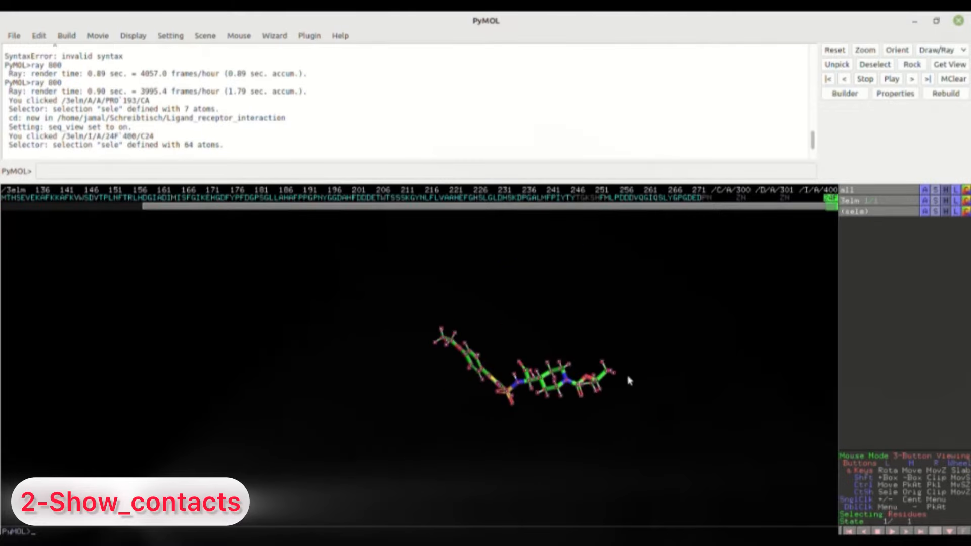
{"action": "left_click", "coordinate": [925, 212]}
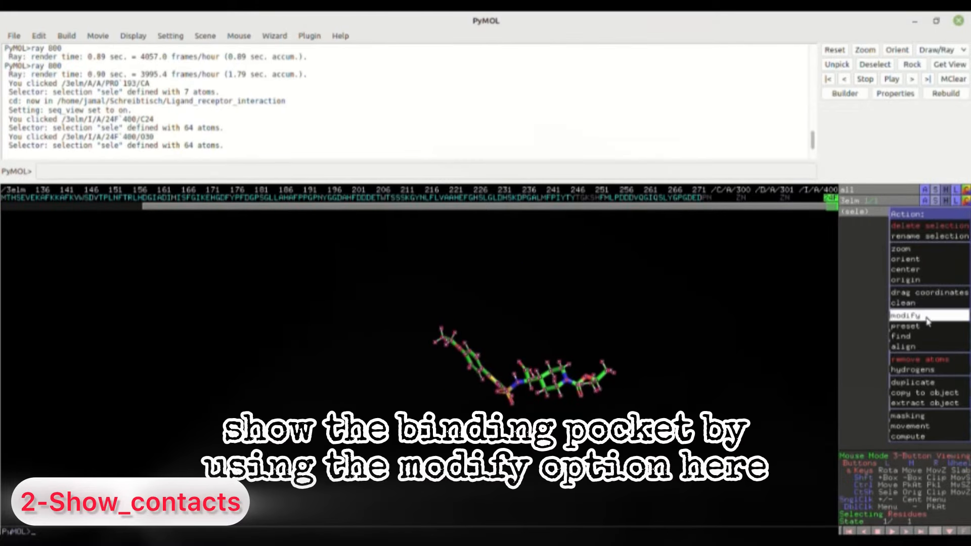
{"action": "mouse_move", "coordinate": [926, 327]}
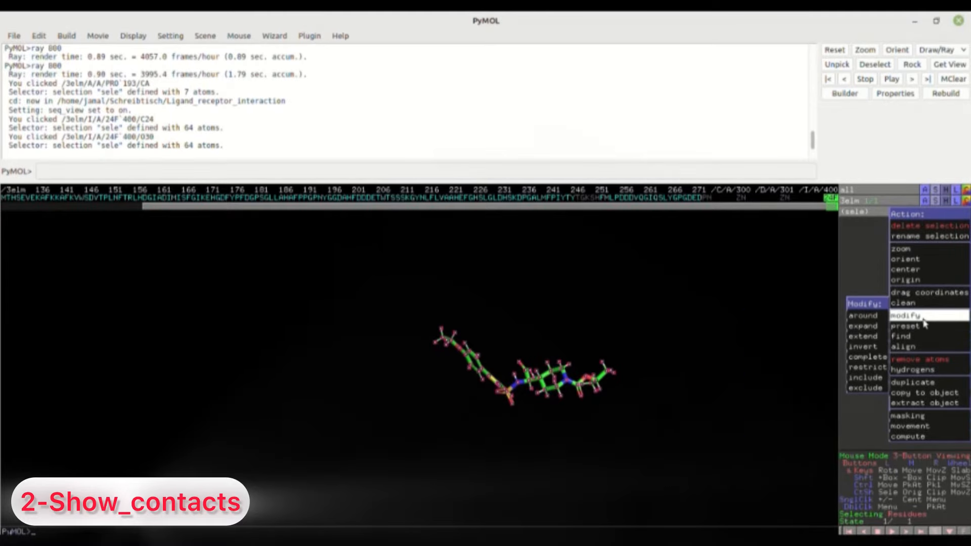
{"action": "mouse_move", "coordinate": [859, 373]}
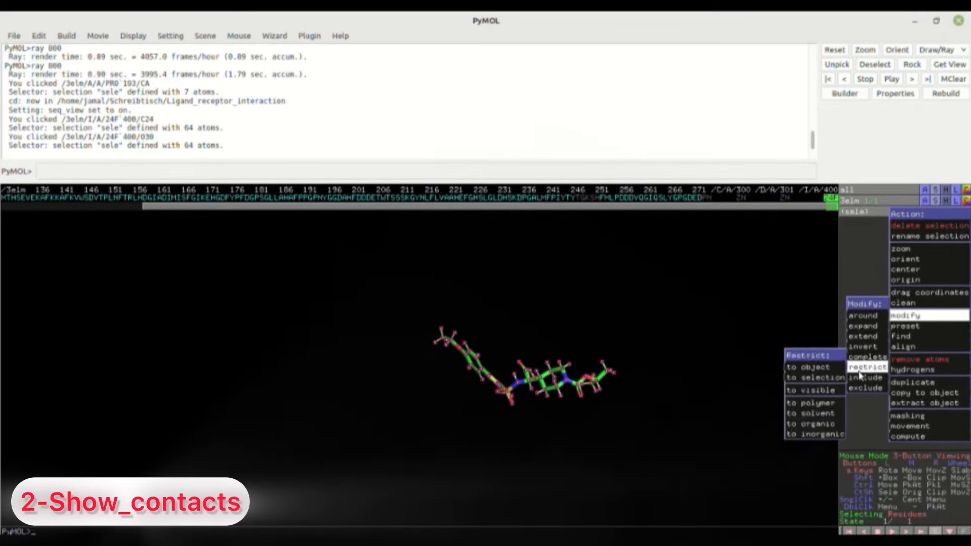
{"action": "mouse_move", "coordinate": [866, 338]}
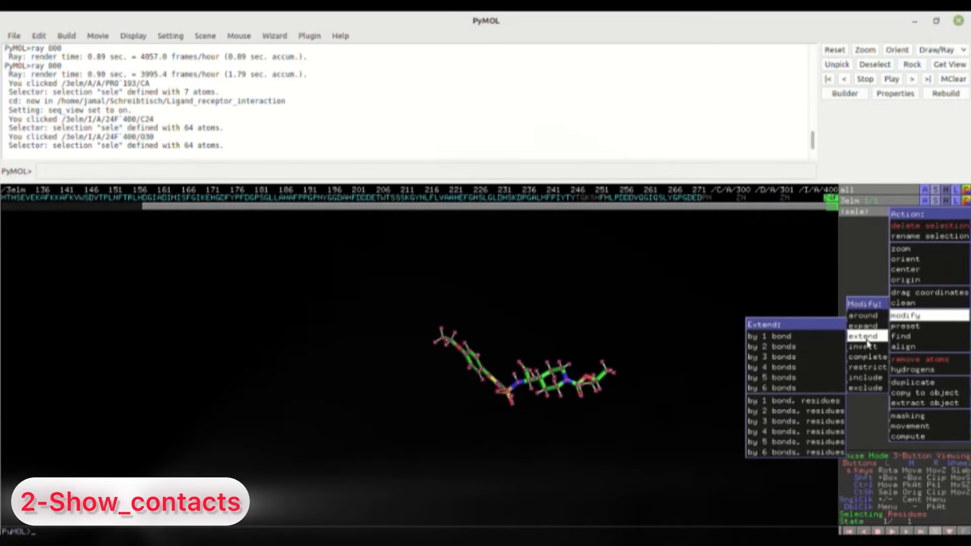
{"action": "mouse_move", "coordinate": [863, 315]}
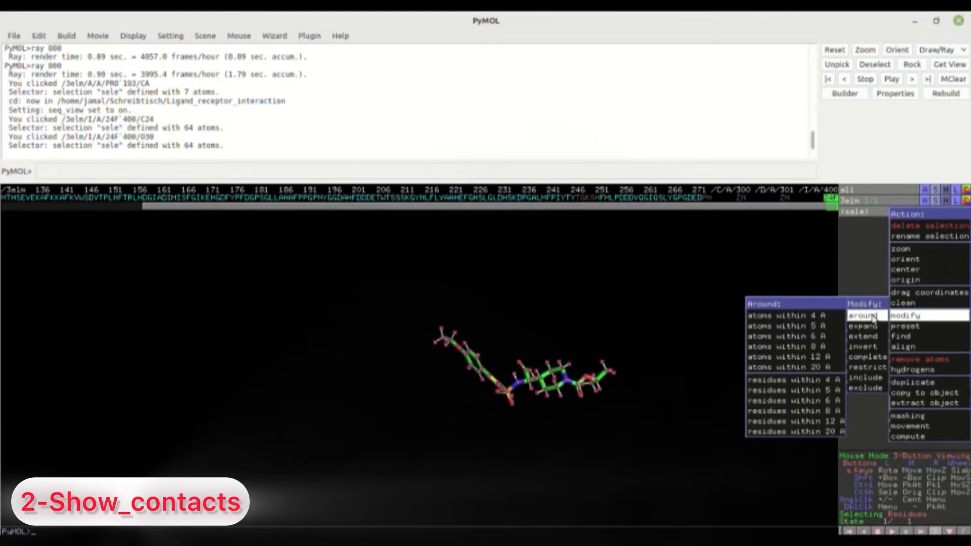
{"action": "left_click", "coordinate": [818, 391]}
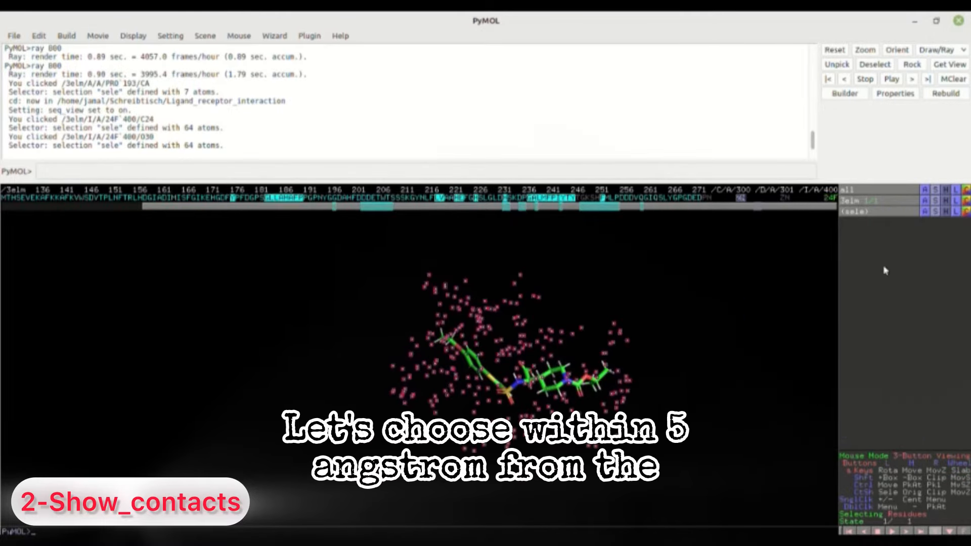
Show the selected binding pocket residues as lines and deselect them.
{"action": "left_click", "coordinate": [934, 213]}
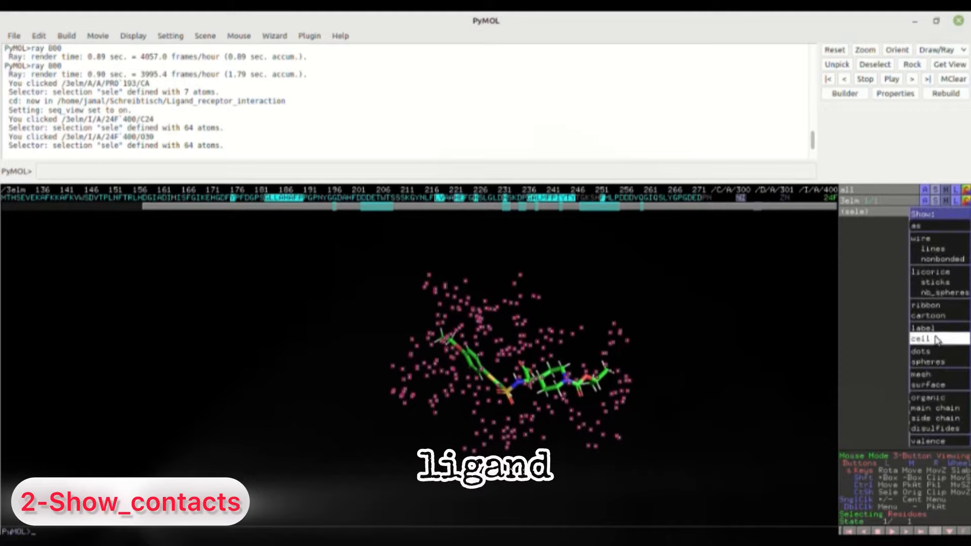
{"action": "left_click", "coordinate": [933, 248]}
{"action": "left_click", "coordinate": [582, 279]}
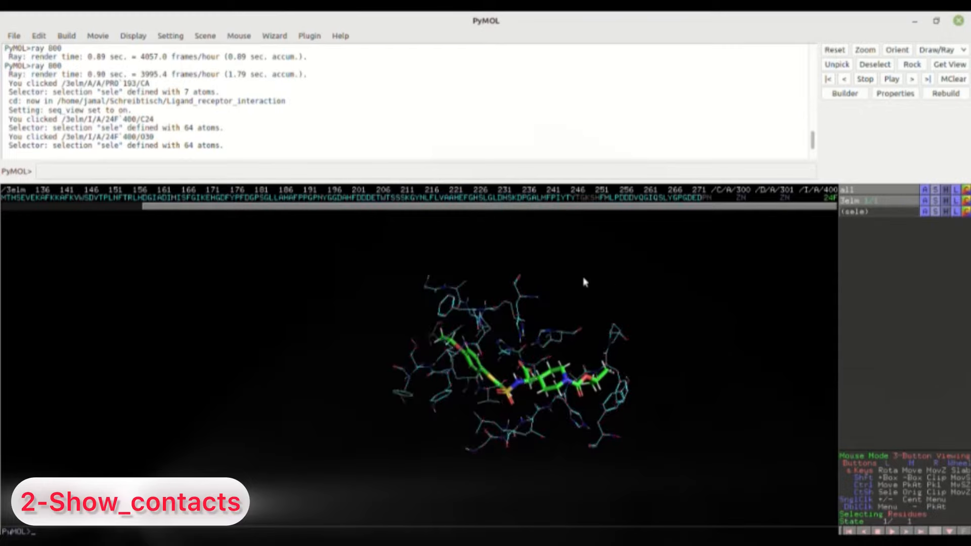
Set the viewer background to white.
{"action": "right_click_drag", "start_coordinate": [583, 278], "coordinate": [560, 347]}
{"action": "left_click_drag", "start_coordinate": [560, 346], "coordinate": [575, 392]}
{"action": "left_click", "coordinate": [137, 39]}
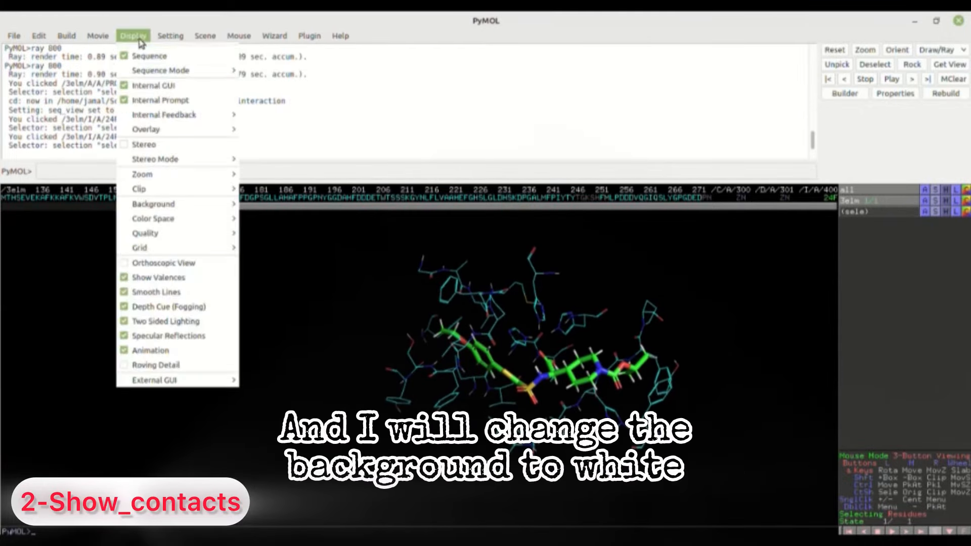
{"action": "mouse_move", "coordinate": [164, 46]}
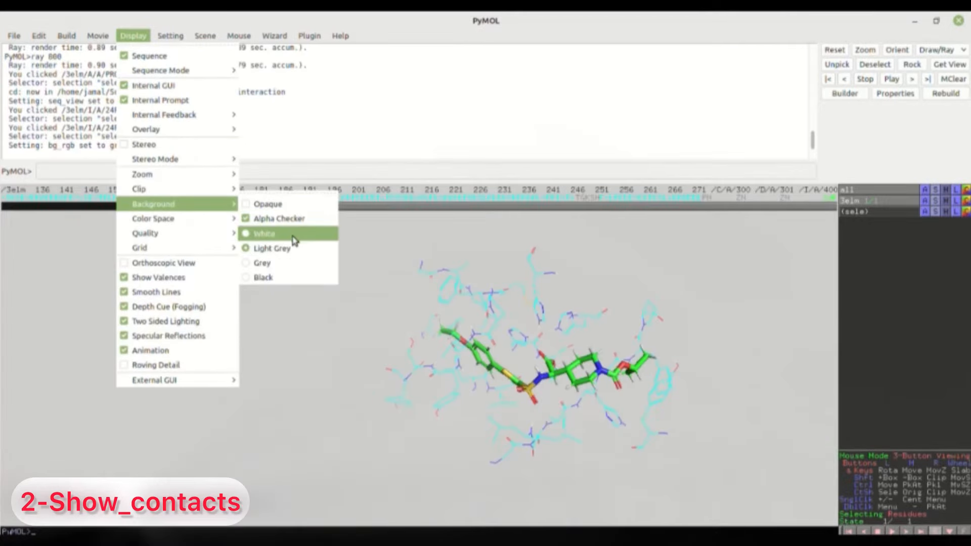
{"action": "left_click", "coordinate": [293, 235]}
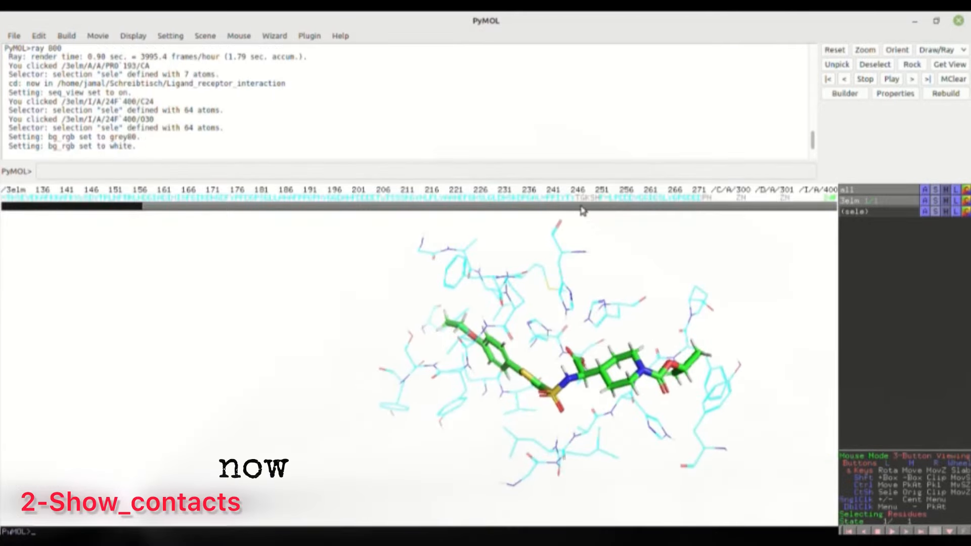
Turn off the sequence display and shrink the log area to enlarge the 3D viewer.
{"action": "left_click", "coordinate": [144, 36]}
{"action": "left_click", "coordinate": [158, 61]}
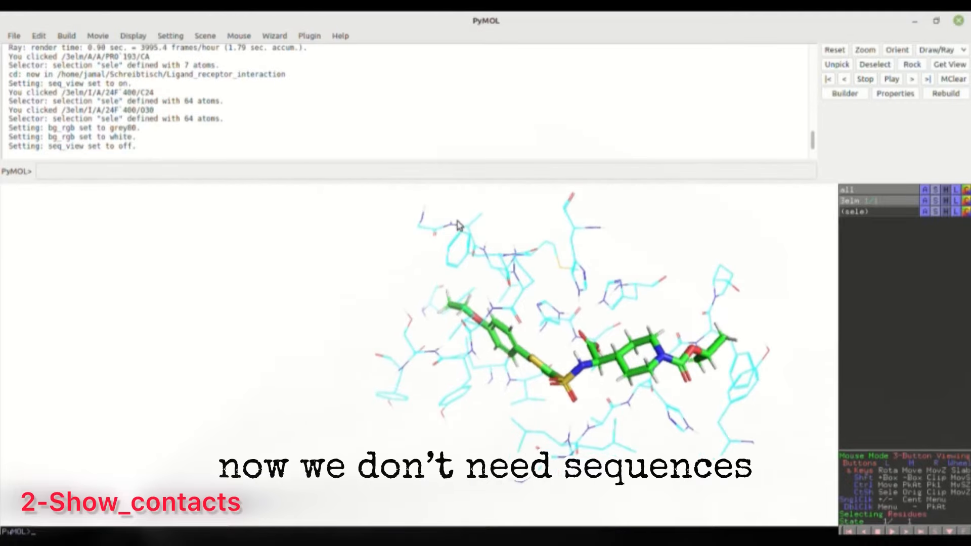
{"action": "left_click_drag", "start_coordinate": [473, 183], "coordinate": [495, 97]}
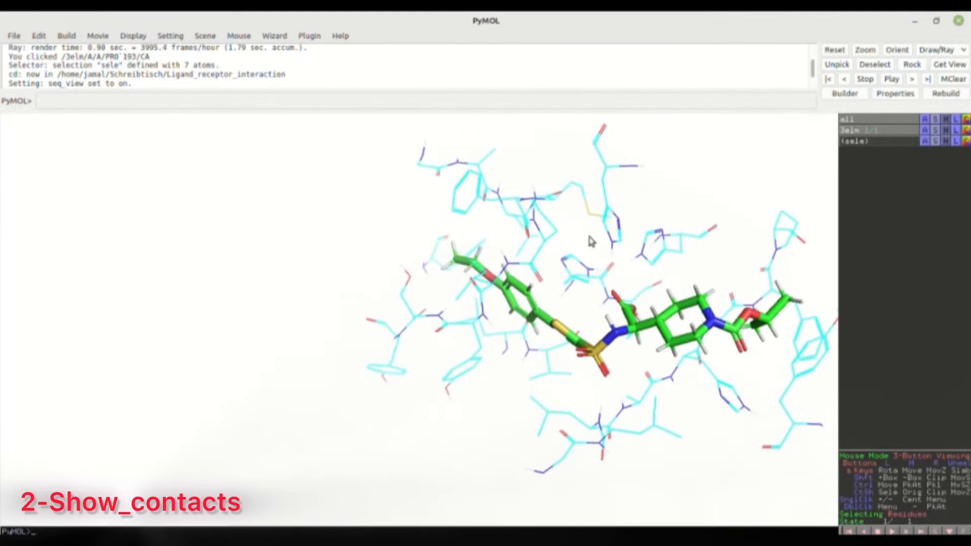
{"action": "middle_click_drag", "start_coordinate": [606, 298], "coordinate": [553, 303]}
Begin a command with show_, select the 24F ligand and extract it from 3elm into its own object.
{"action": "type", "text": "show_"}
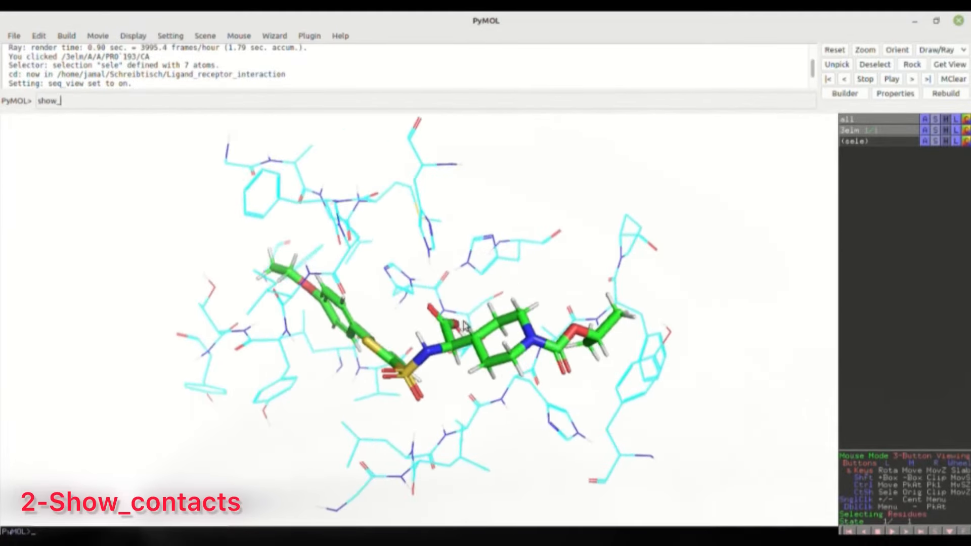
{"action": "left_click", "coordinate": [493, 335]}
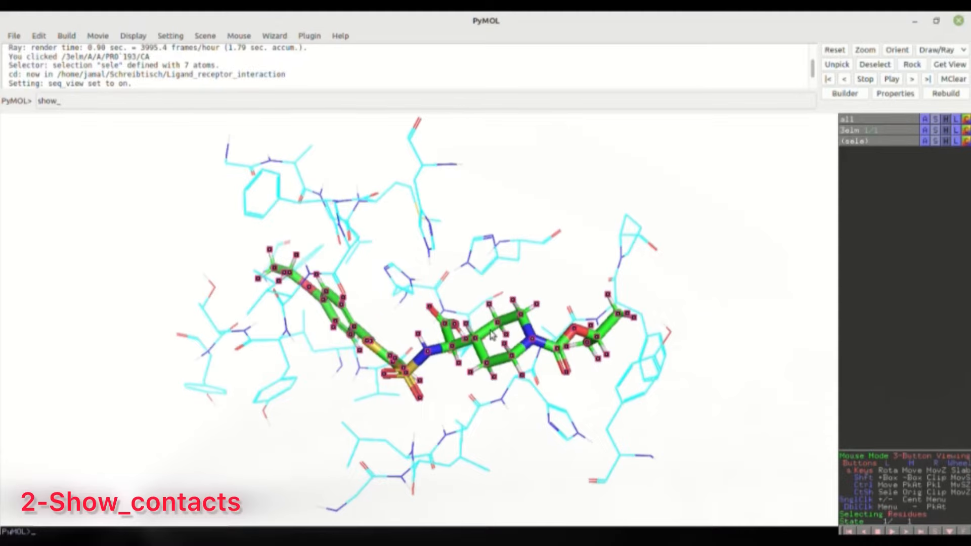
{"action": "left_click", "coordinate": [924, 141]}
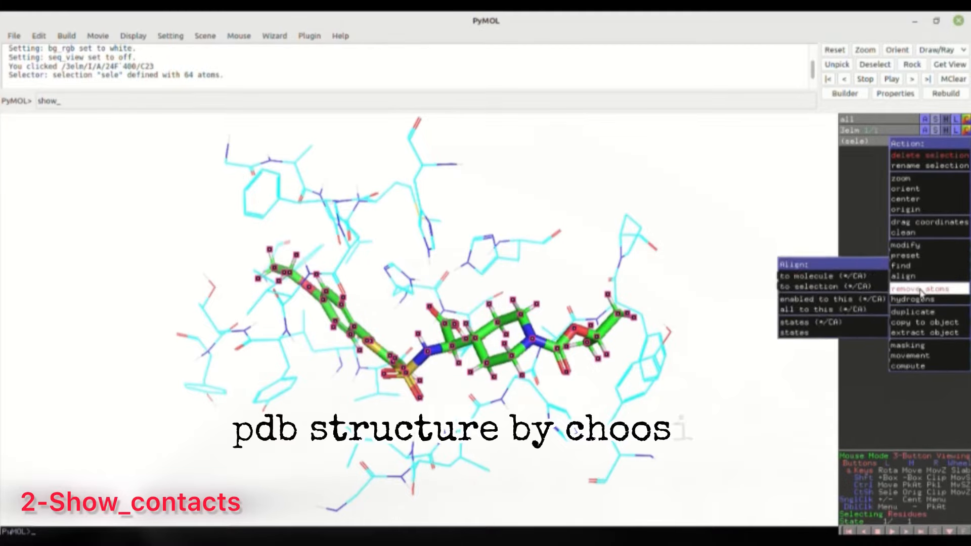
{"action": "mouse_move", "coordinate": [924, 325]}
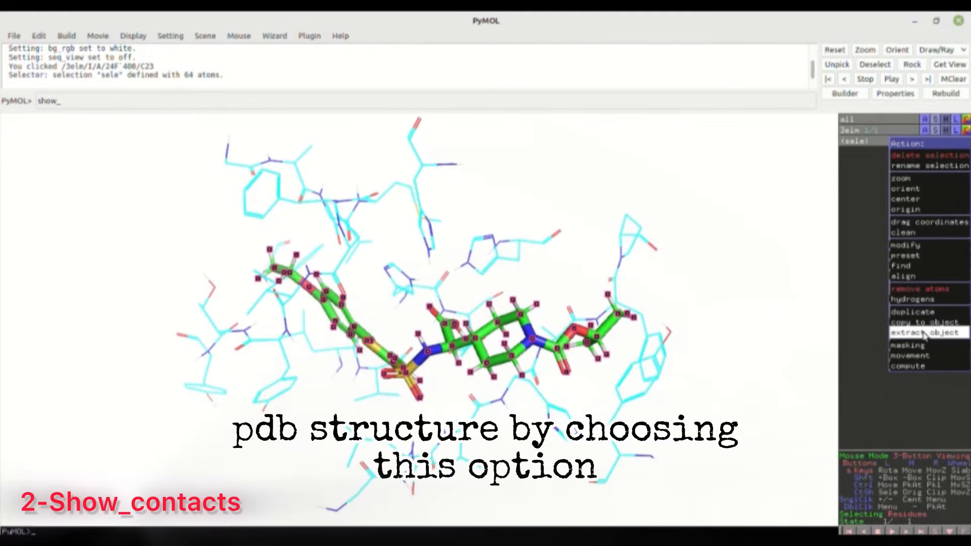
{"action": "left_click", "coordinate": [924, 334]}
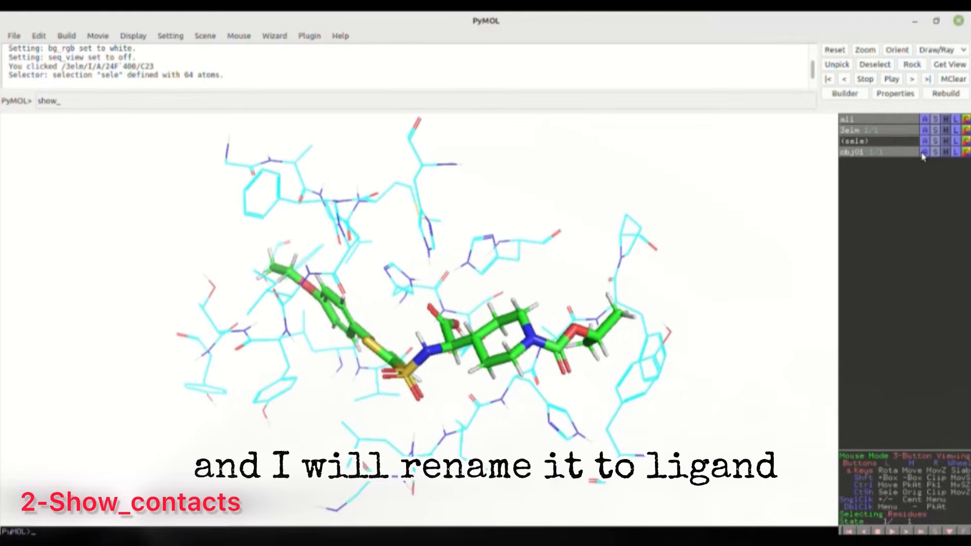
Rename the extracted ligand object to ligand.
{"action": "left_click", "coordinate": [925, 152]}
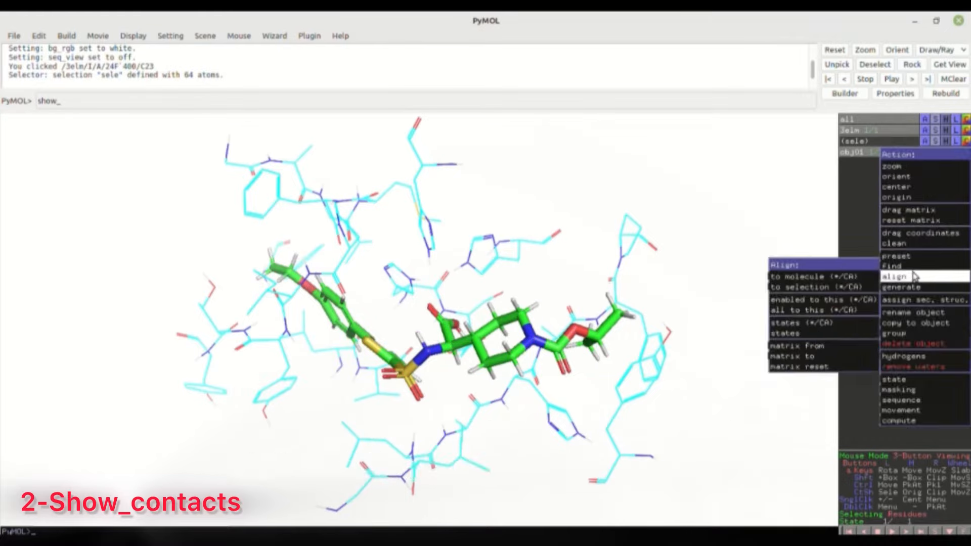
{"action": "left_click", "coordinate": [898, 314]}
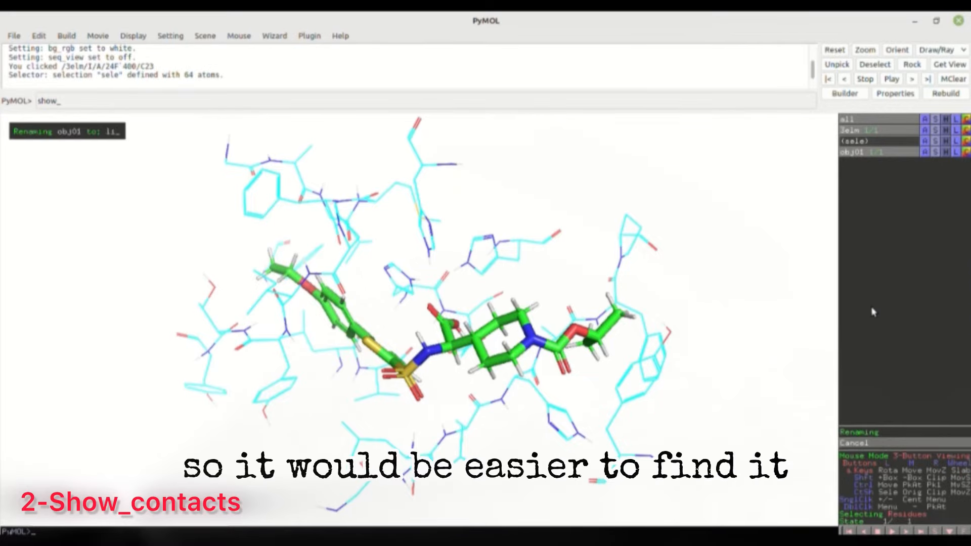
{"action": "type", "text": "ligan"}
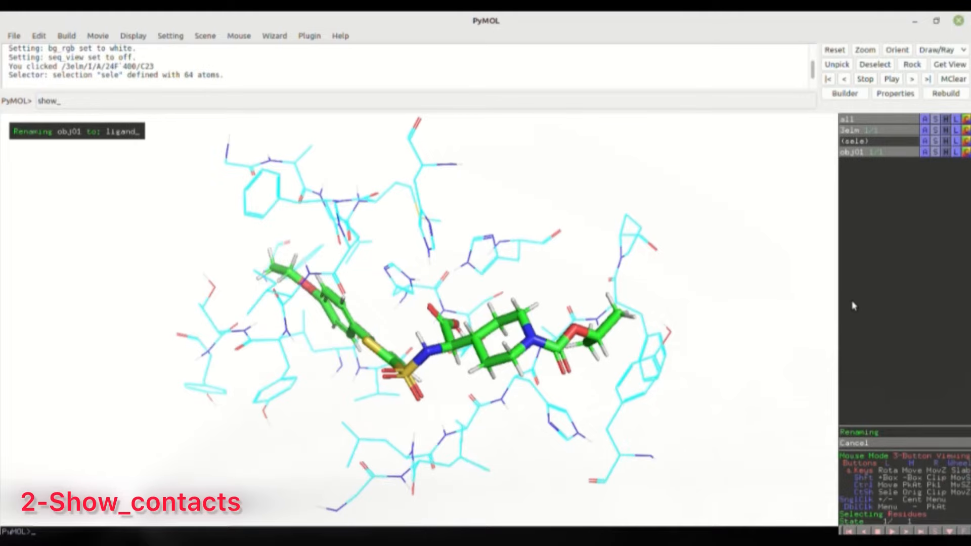
{"action": "type", "text": "d"}
{"action": "key", "text": "Return"}
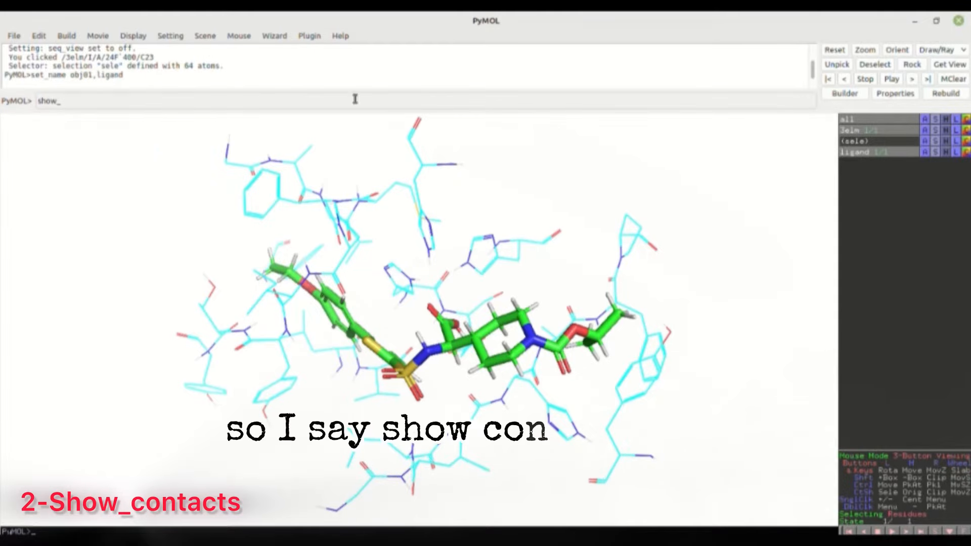
Write the command show_contacts("3elm") on the command line without running it, giving 3elm as the first object.
{"action": "type", "text": "show_co"}
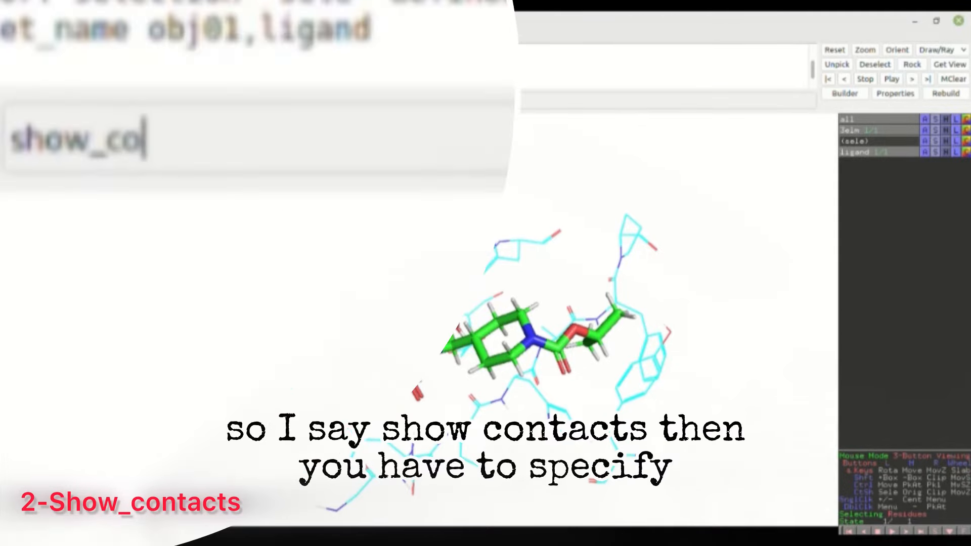
{"action": "type", "text": "ntacts("}
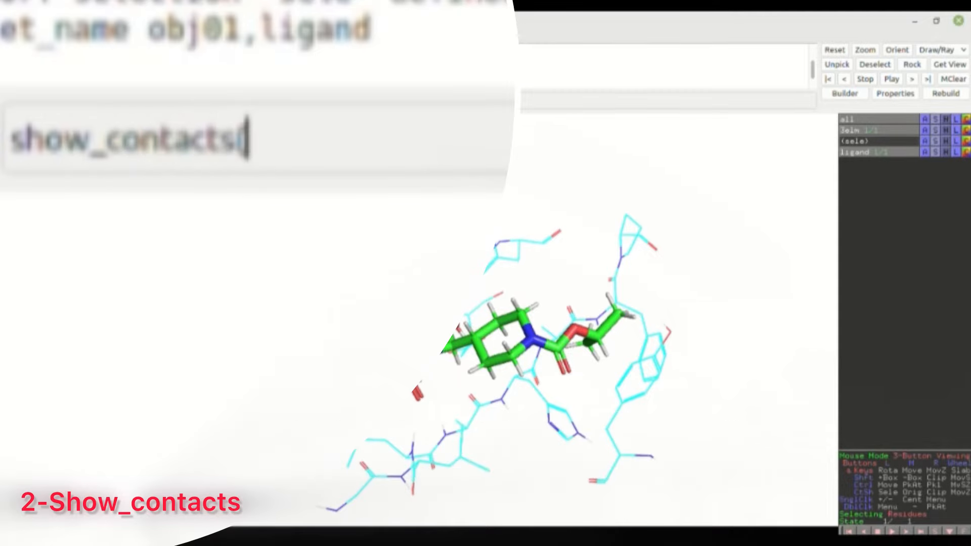
{"action": "type", "text": ")"}
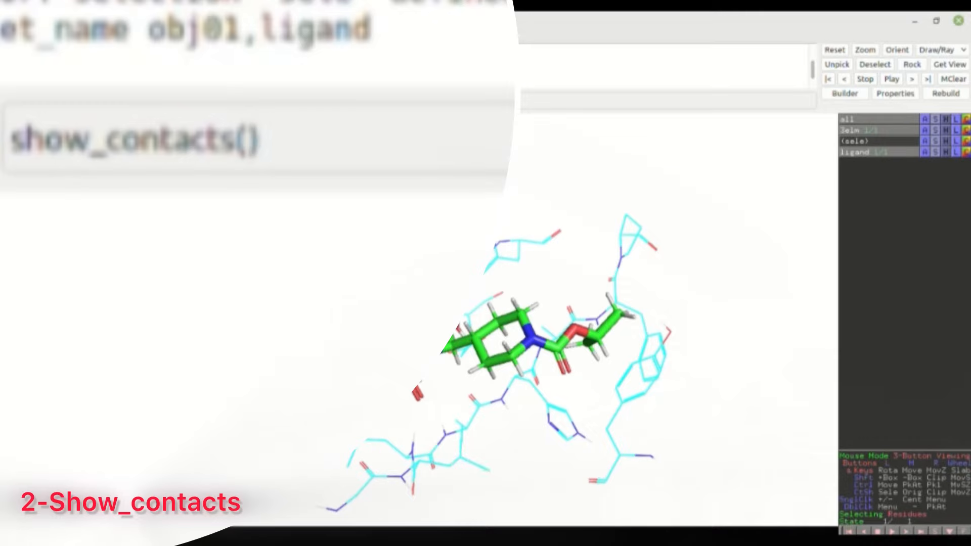
{"action": "key", "text": "Left"}
{"action": "type", "text": "\"\""}
{"action": "key", "text": "Left"}
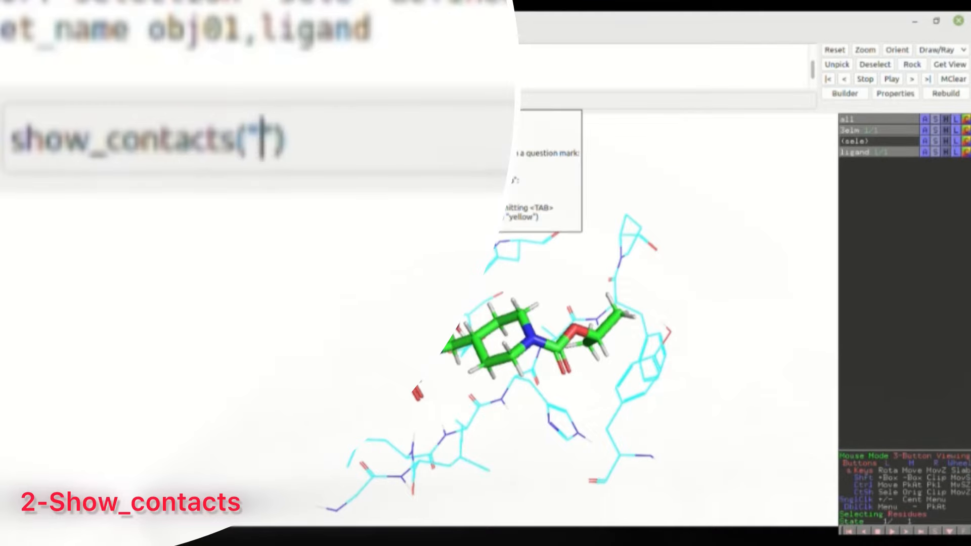
{"action": "type", "text": "3lm"}
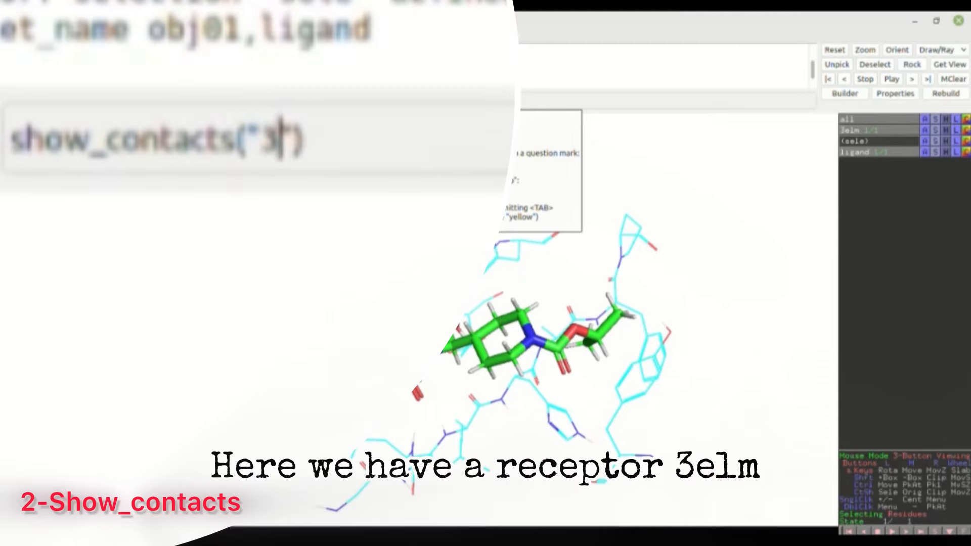
{"action": "key", "text": "BackSpace"}
{"action": "key", "text": "BackSpace"}
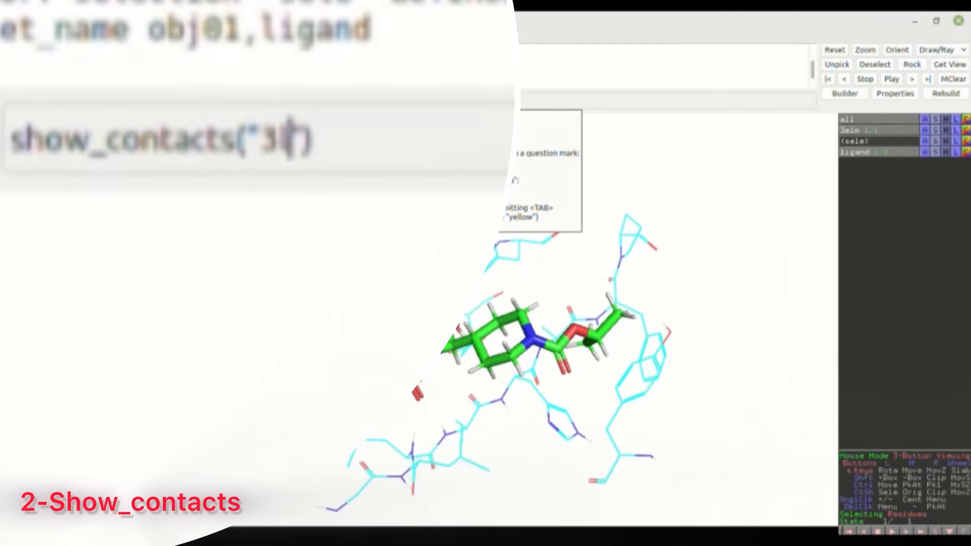
{"action": "type", "text": "e"}
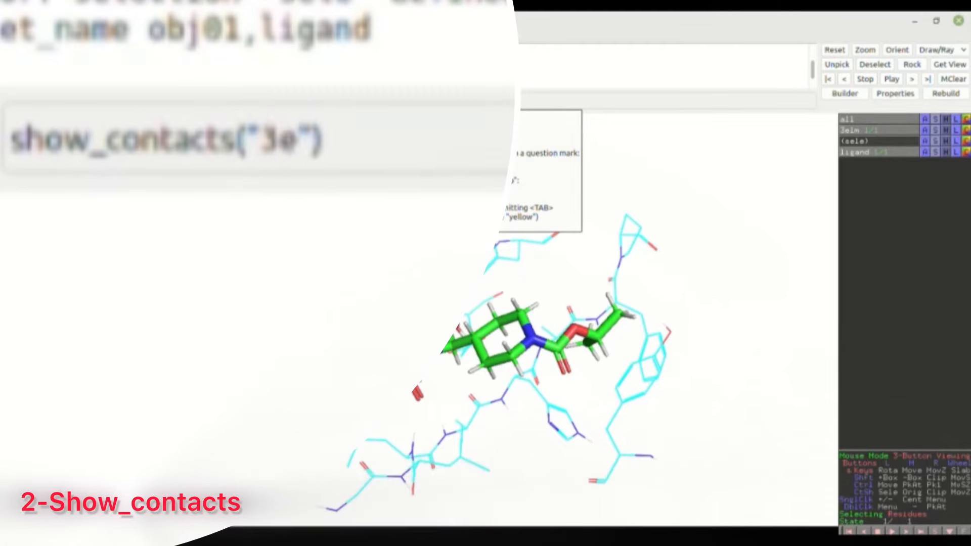
{"action": "type", "text": "lm"}
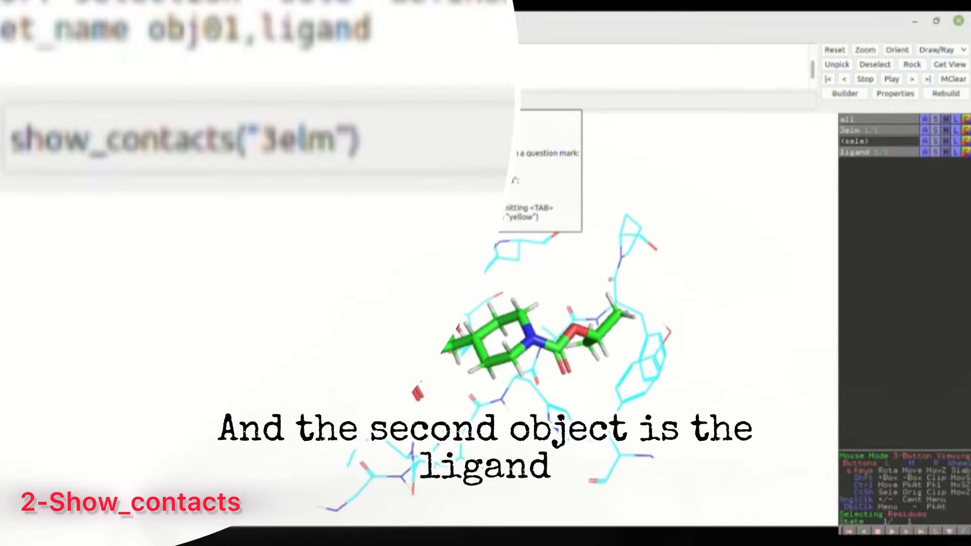
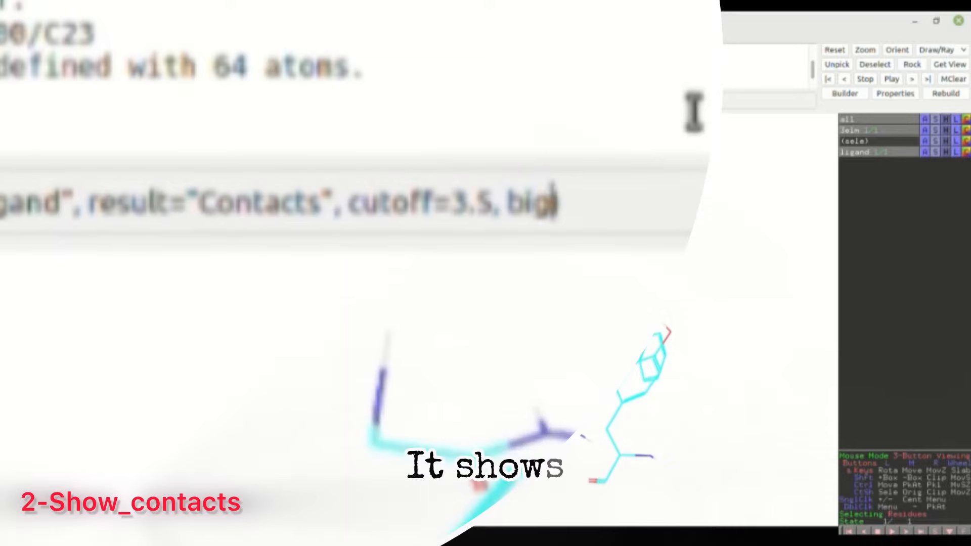
Complete and run the command show_contacts("3elm","ligand", result="Contacts", cutoff=3.5, bigcutoff=5), correcting the spelling of bigcutoff.
{"action": "type", "text": "cut"}
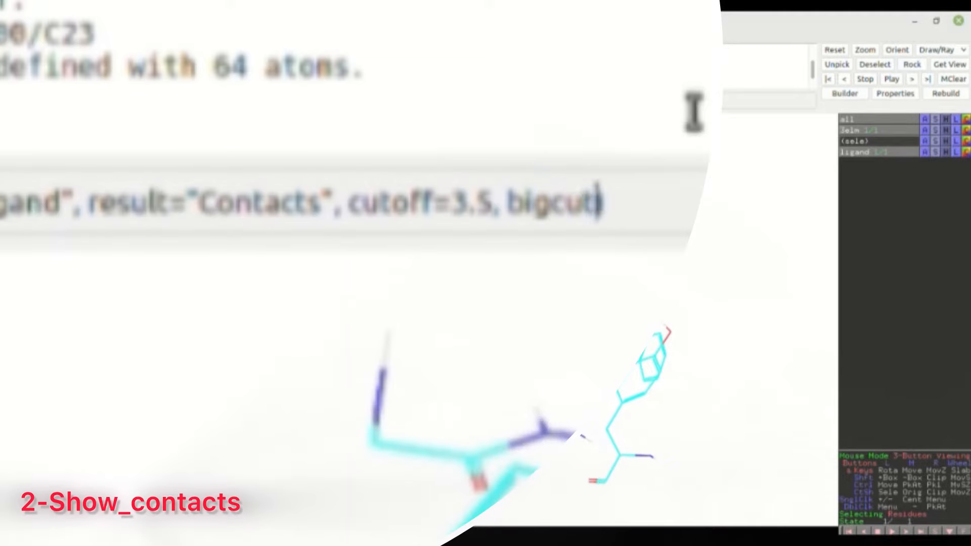
{"action": "type", "text": "tof"}
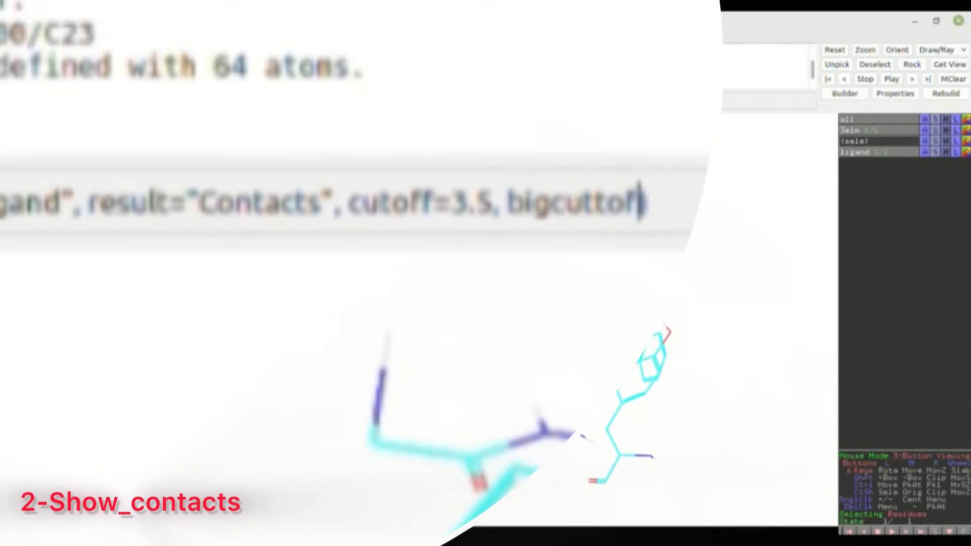
{"action": "type", "text": "="}
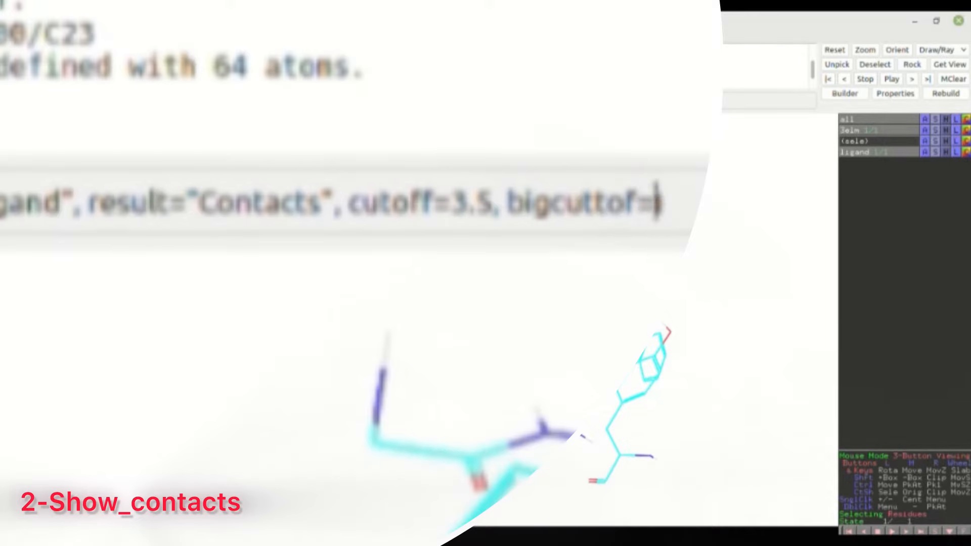
{"action": "type", "text": "5"}
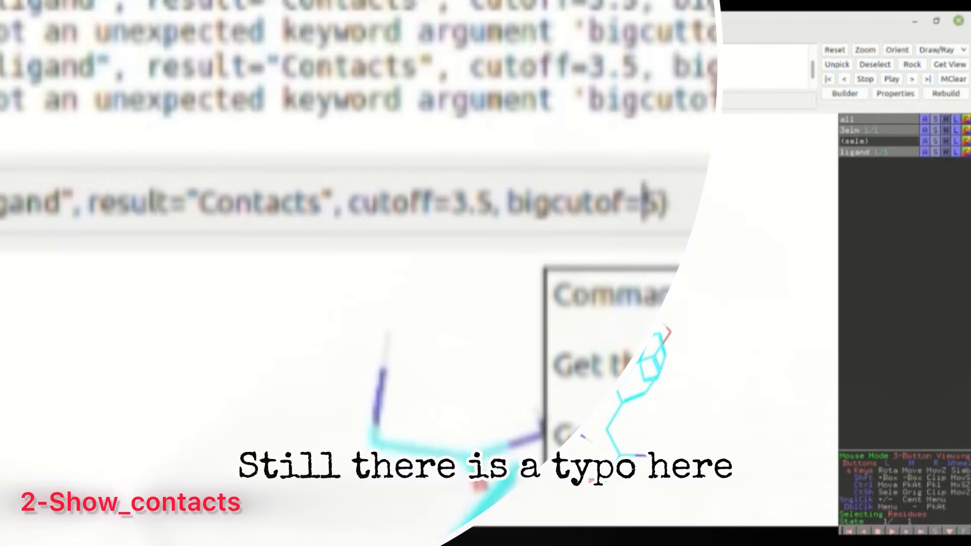
{"action": "key", "text": "Left"}
{"action": "type", "text": "f"}
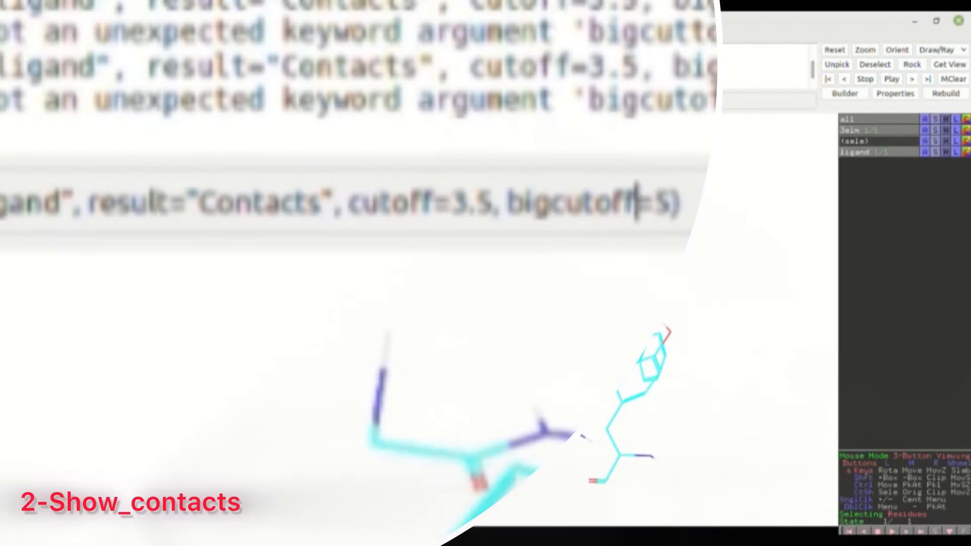
{"action": "key", "text": "Return"}
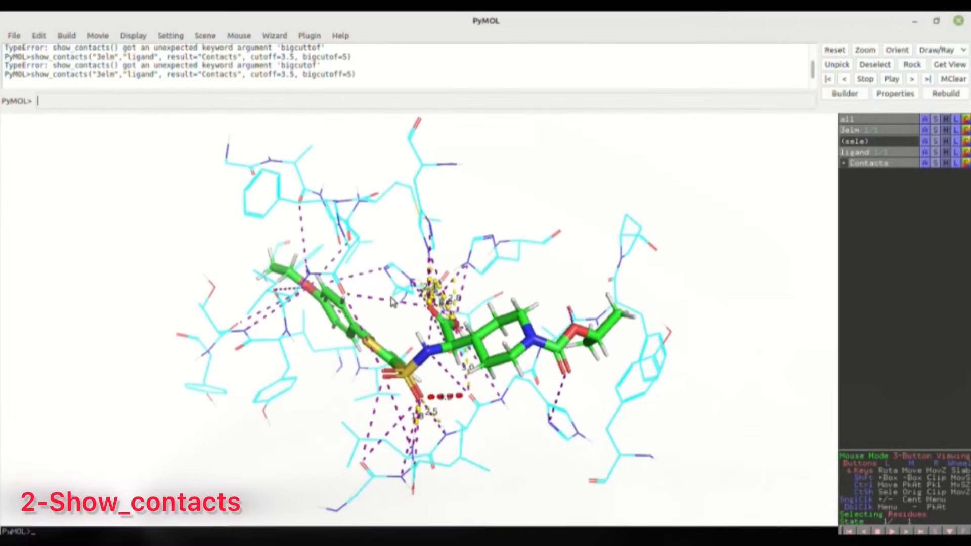
Expand the Contacts group and hide its Contacts_all object.
{"action": "left_click_drag", "start_coordinate": [364, 299], "coordinate": [455, 298]}
{"action": "right_click_drag", "start_coordinate": [468, 296], "coordinate": [722, 301]}
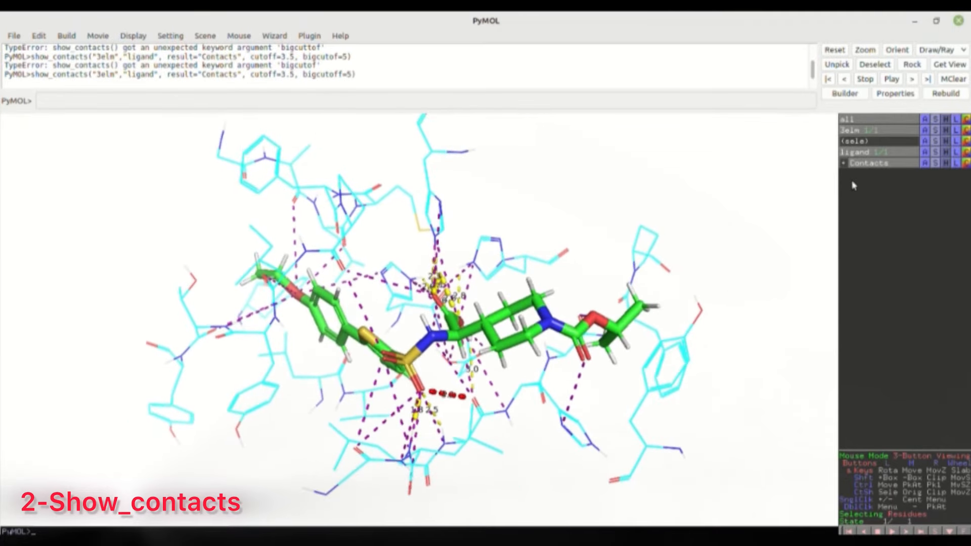
{"action": "left_click", "coordinate": [844, 164]}
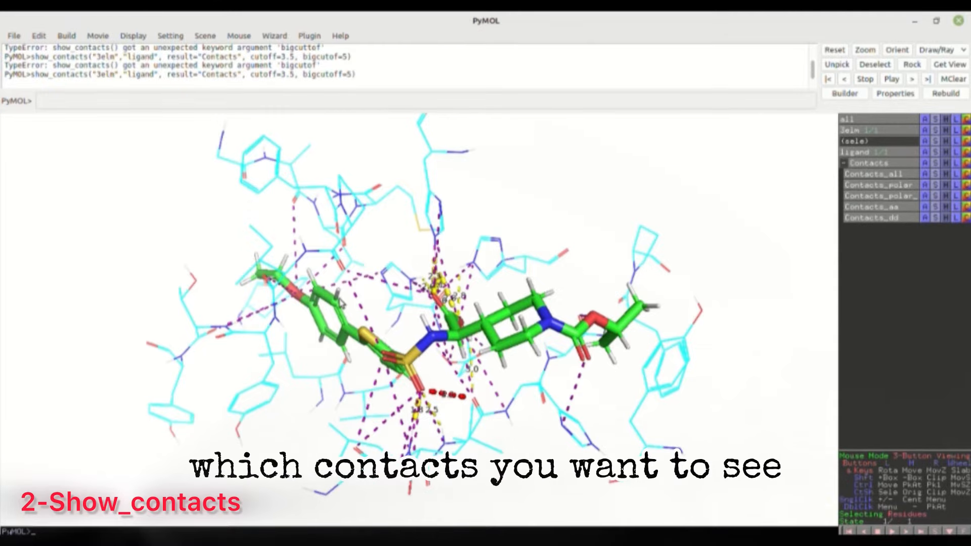
{"action": "left_click", "coordinate": [880, 175]}
{"action": "left_click_drag", "start_coordinate": [444, 295], "coordinate": [508, 218]}
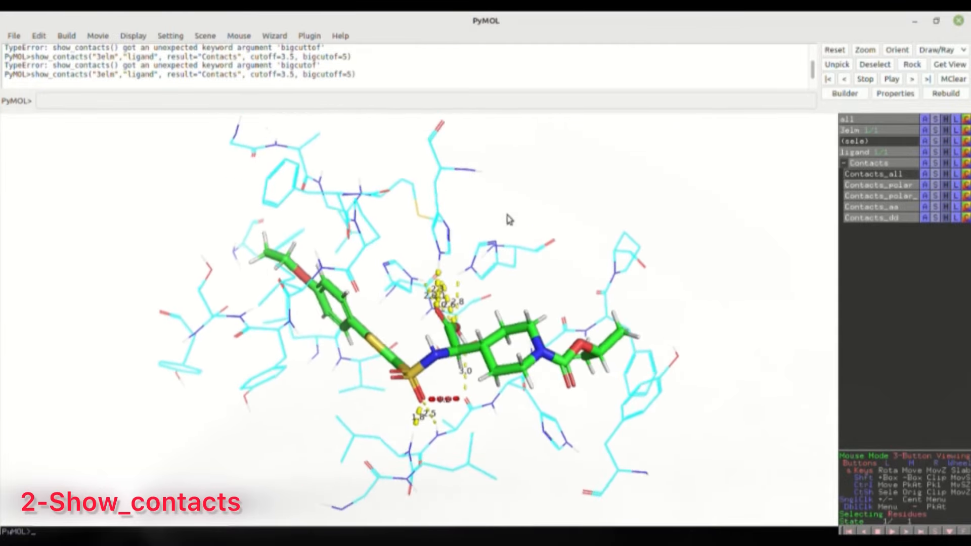
Turn on the sequence display, select the ZN atom near the ligand and show it as a sphere.
{"action": "left_click", "coordinate": [132, 35]}
{"action": "left_click", "coordinate": [151, 55]}
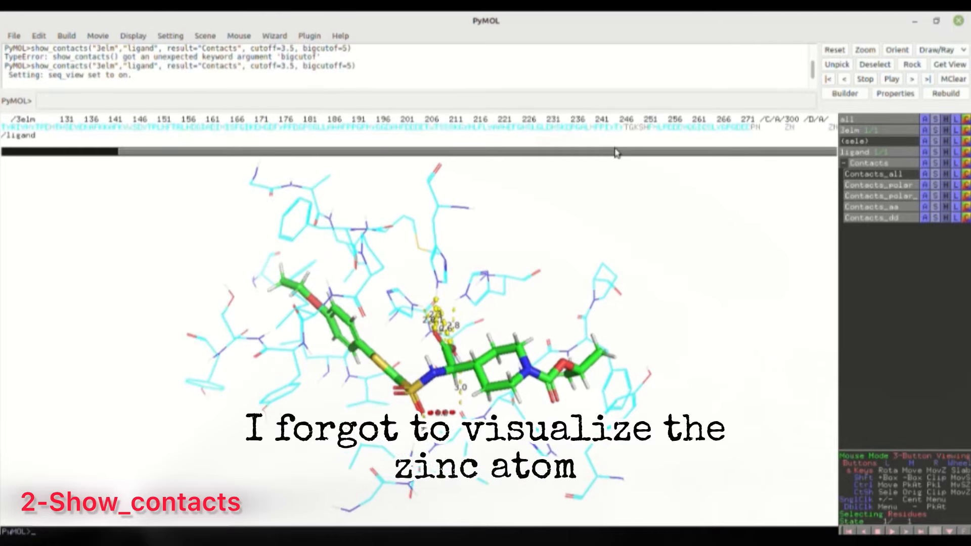
{"action": "left_click", "coordinate": [790, 128]}
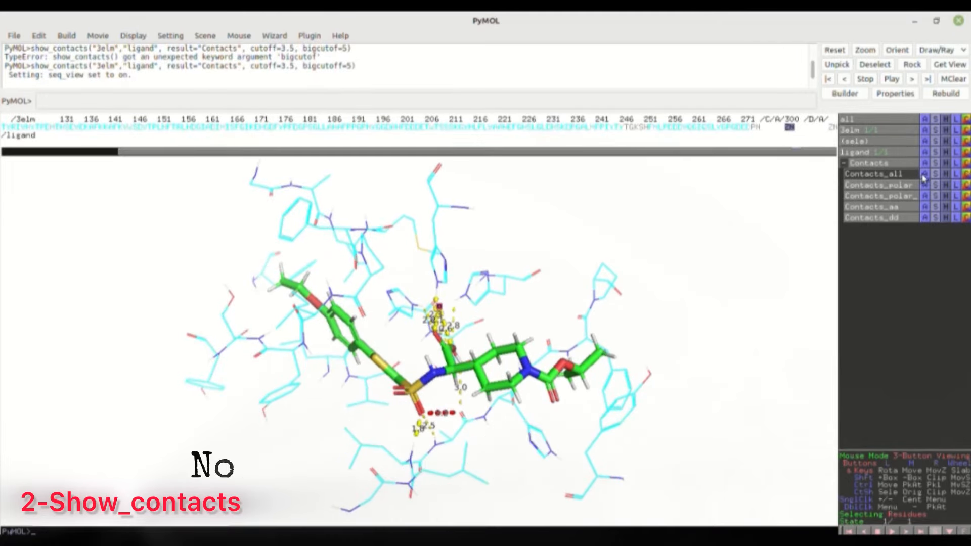
{"action": "left_click", "coordinate": [933, 145]}
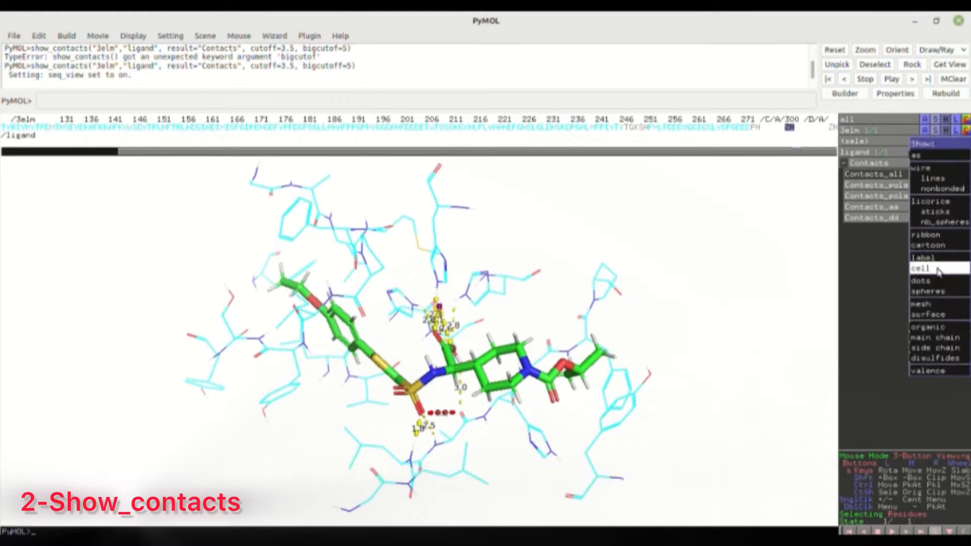
{"action": "left_click", "coordinate": [938, 292]}
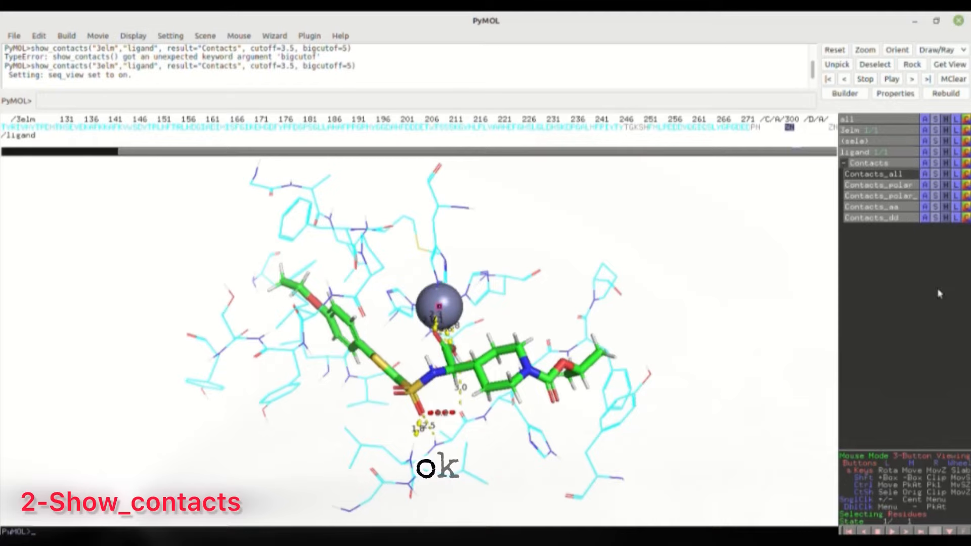
{"action": "left_click_drag", "start_coordinate": [462, 272], "coordinate": [440, 280]}
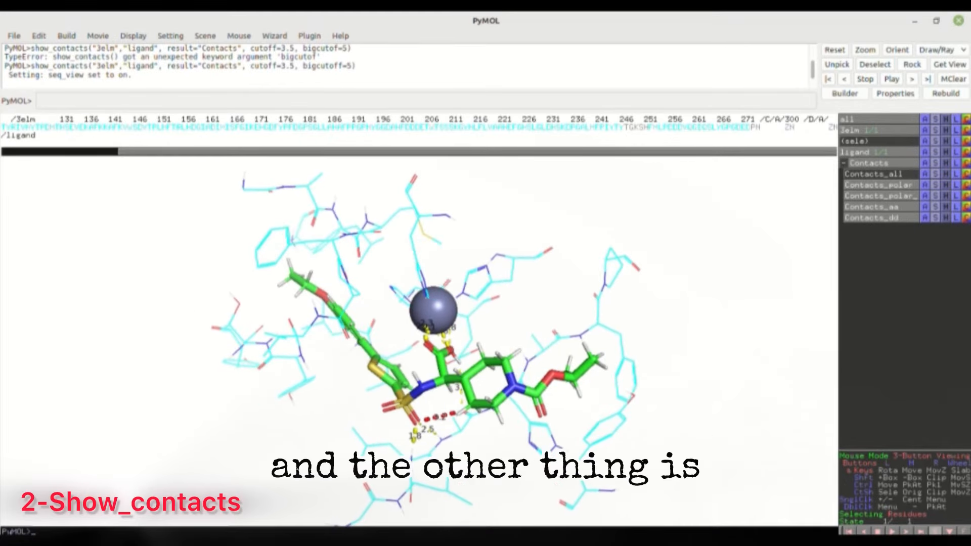
{"action": "left_click", "coordinate": [788, 540]}
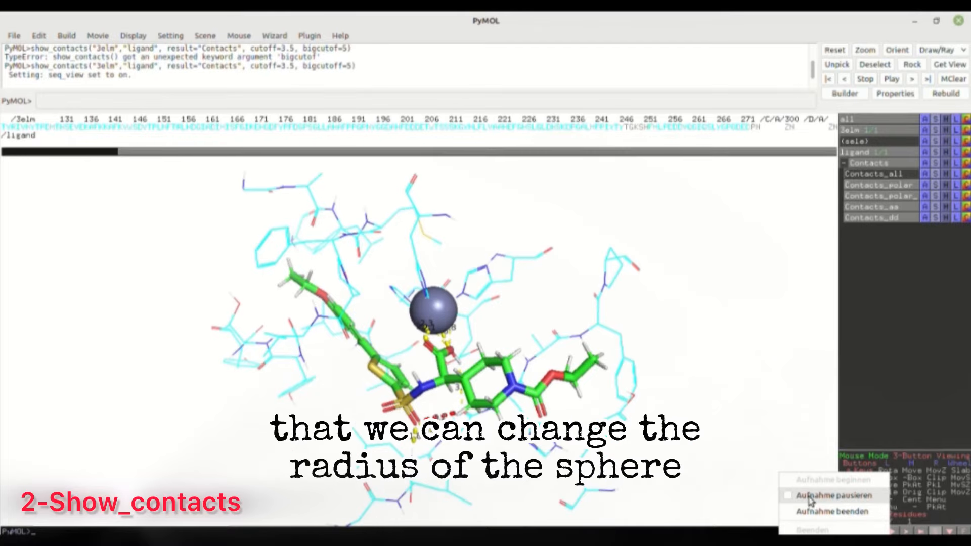
{"action": "left_click", "coordinate": [810, 501]}
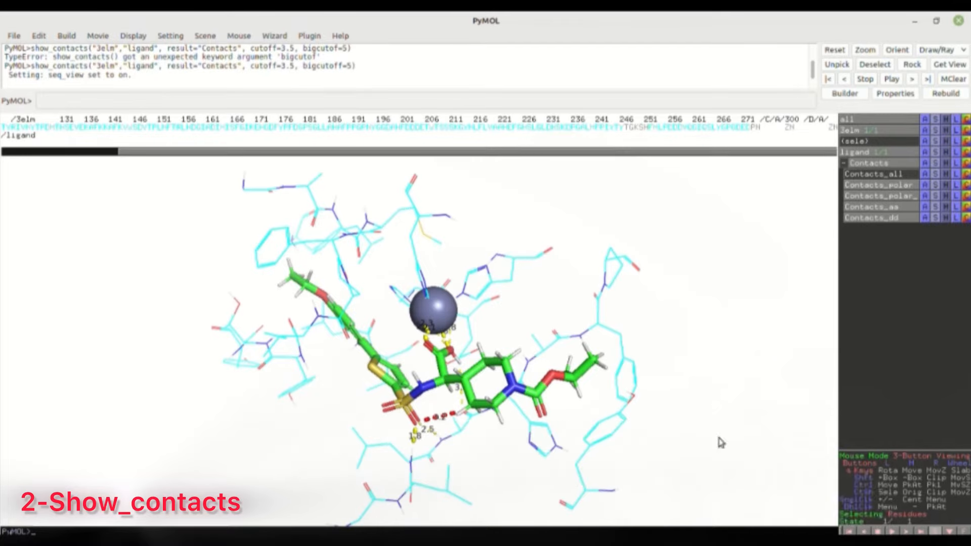
Set the sphere scale to 0.3 with the command set sphere_scale, 0.3.
{"action": "type", "text": "s"}
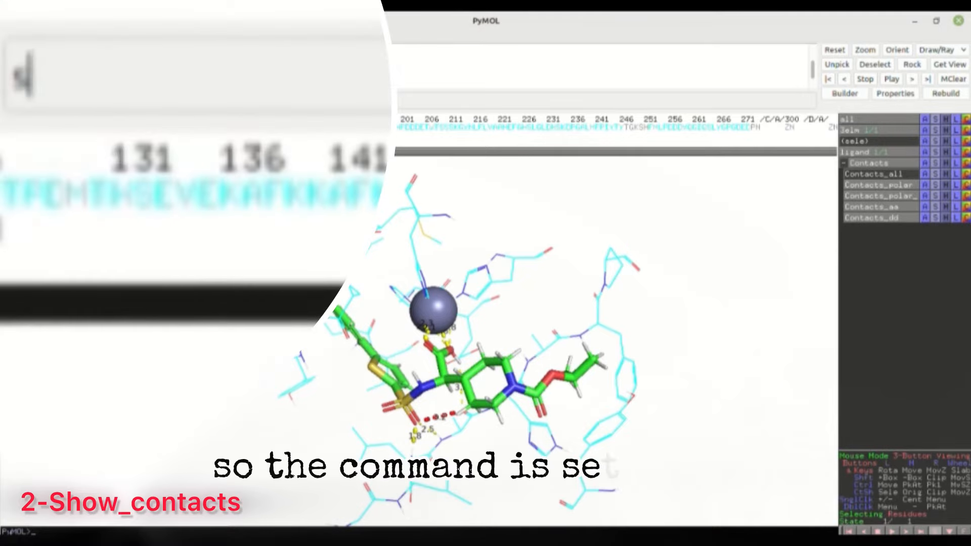
{"action": "type", "text": "et sp"}
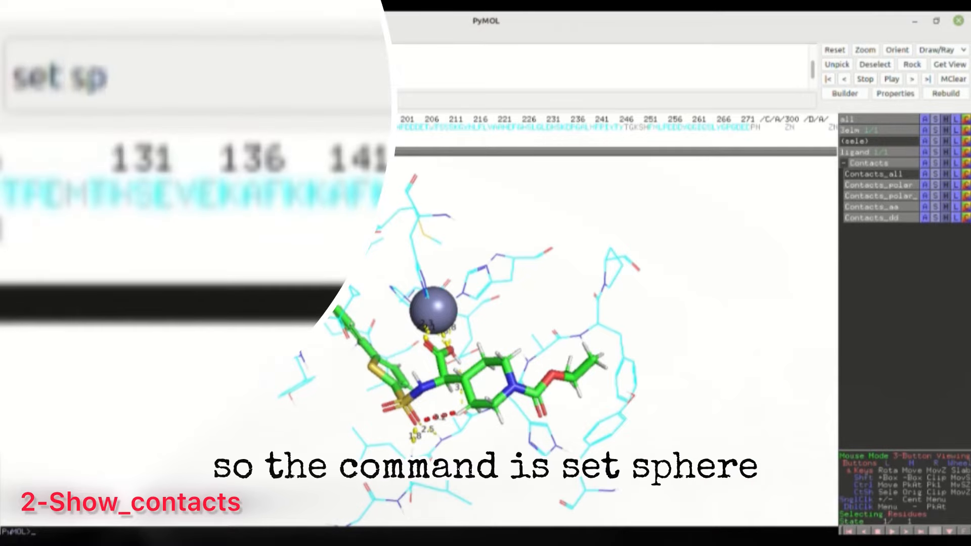
{"action": "type", "text": "here"}
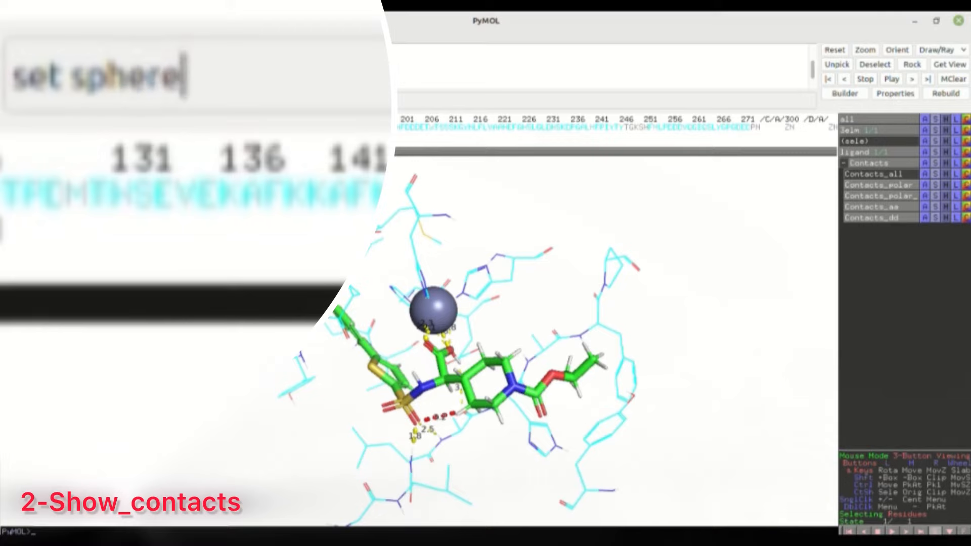
{"action": "type", "text": "_s"}
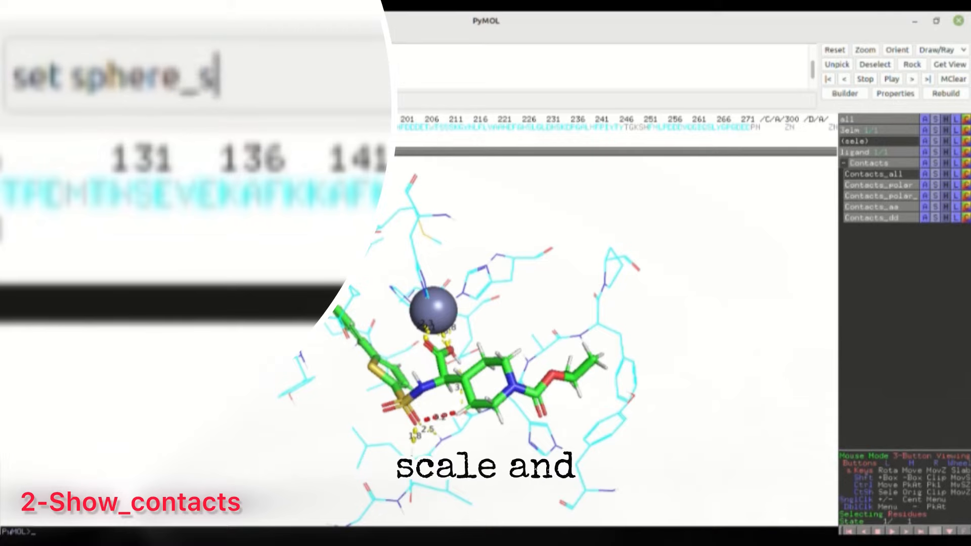
{"action": "type", "text": "cale, "}
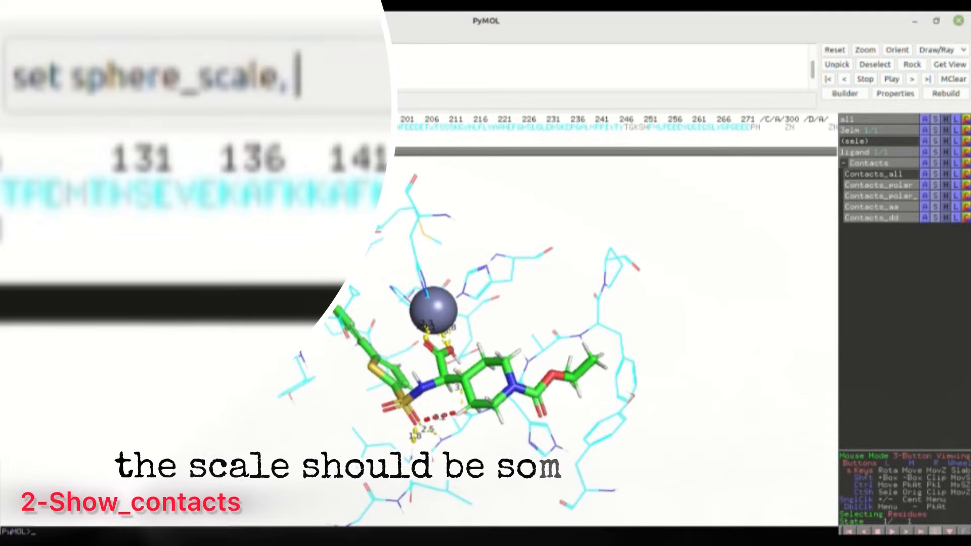
{"action": "type", "text": "0."}
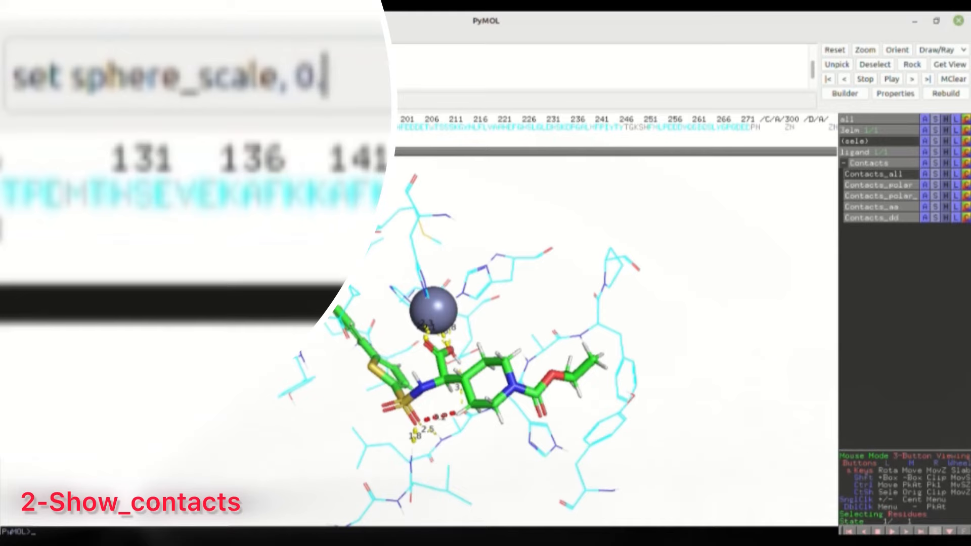
{"action": "type", "text": "3"}
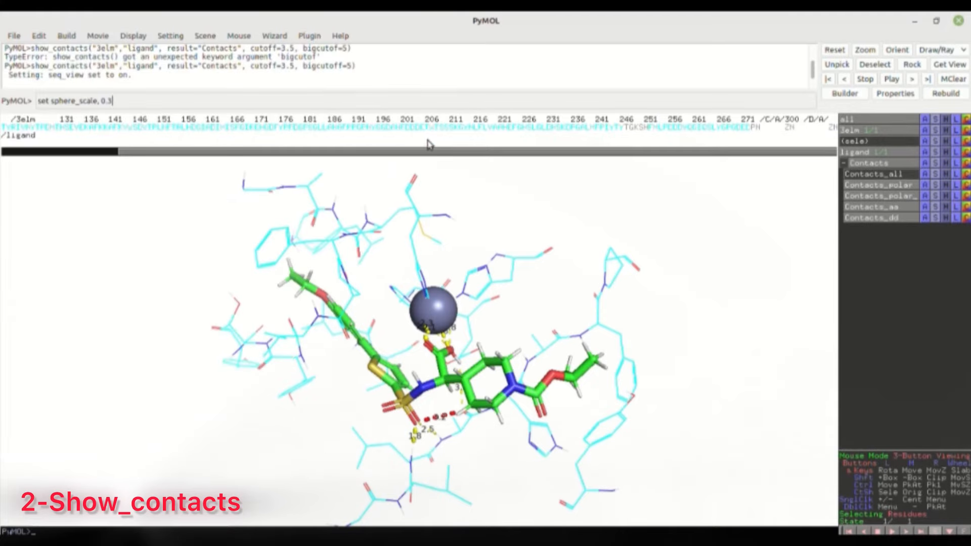
{"action": "key", "text": "Return"}
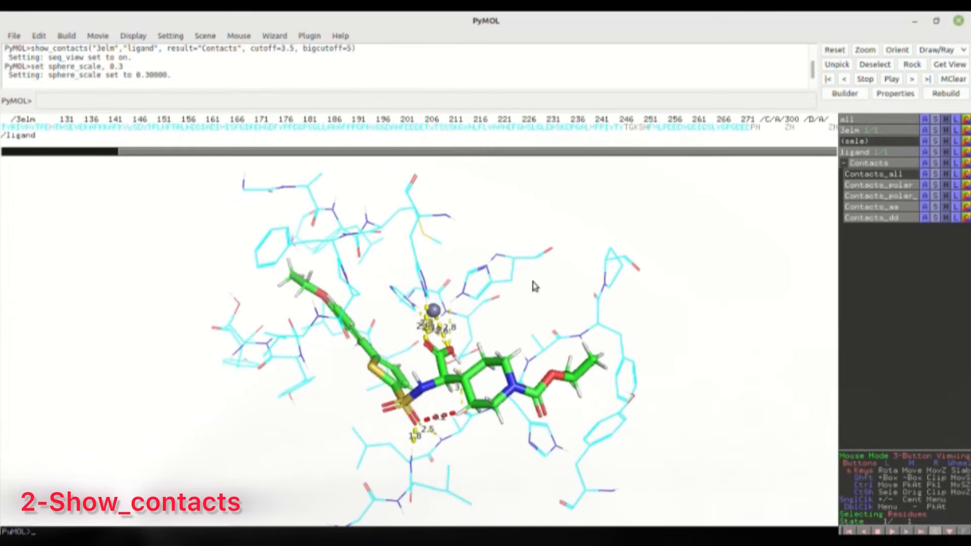
Examine the zinc atom and the remaining polar and unfavourable contacts around the ligand from several angles.
{"action": "left_click_drag", "start_coordinate": [534, 287], "coordinate": [509, 307]}
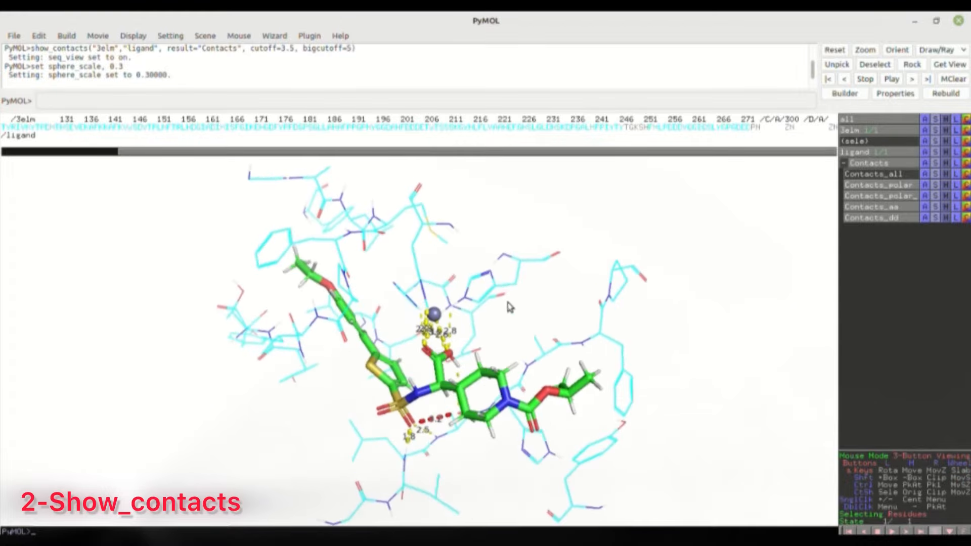
{"action": "right_click_drag", "start_coordinate": [509, 307], "coordinate": [507, 353]}
{"action": "left_click_drag", "start_coordinate": [507, 354], "coordinate": [449, 340]}
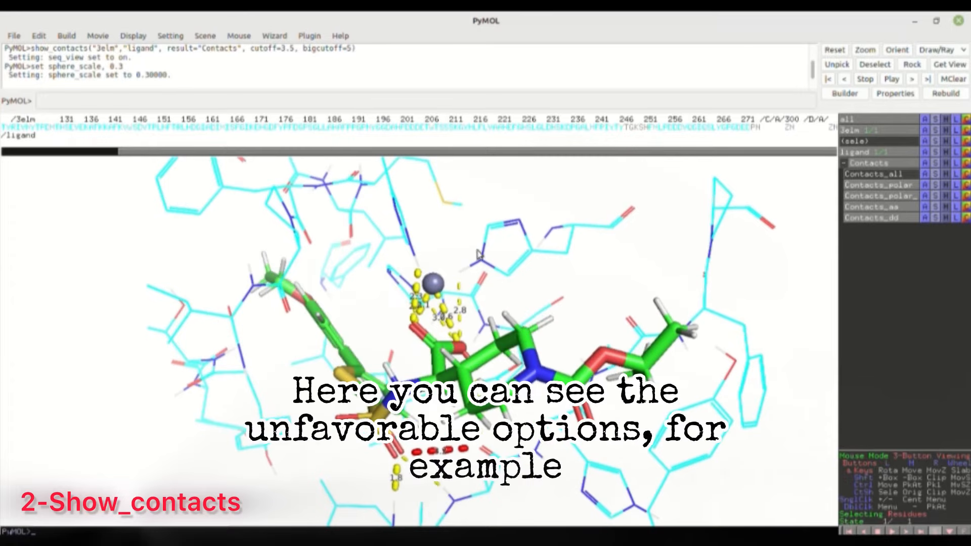
{"action": "left_click_drag", "start_coordinate": [477, 252], "coordinate": [471, 353]}
{"action": "right_click_drag", "start_coordinate": [471, 352], "coordinate": [479, 372]}
{"action": "mouse_move", "coordinate": [479, 372]}
{"action": "left_mouse_down"}
{"action": "mouse_move", "coordinate": [458, 377]}
{"action": "mouse_move", "coordinate": [467, 371]}
{"action": "left_mouse_up"}
{"action": "left_click_drag", "start_coordinate": [388, 335], "coordinate": [395, 322]}
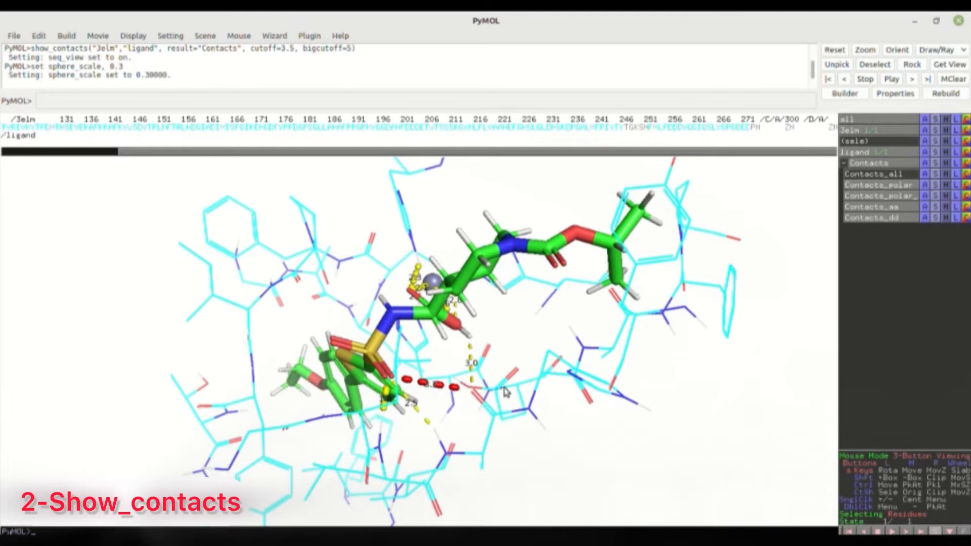
{"action": "left_click_drag", "start_coordinate": [446, 365], "coordinate": [596, 384]}
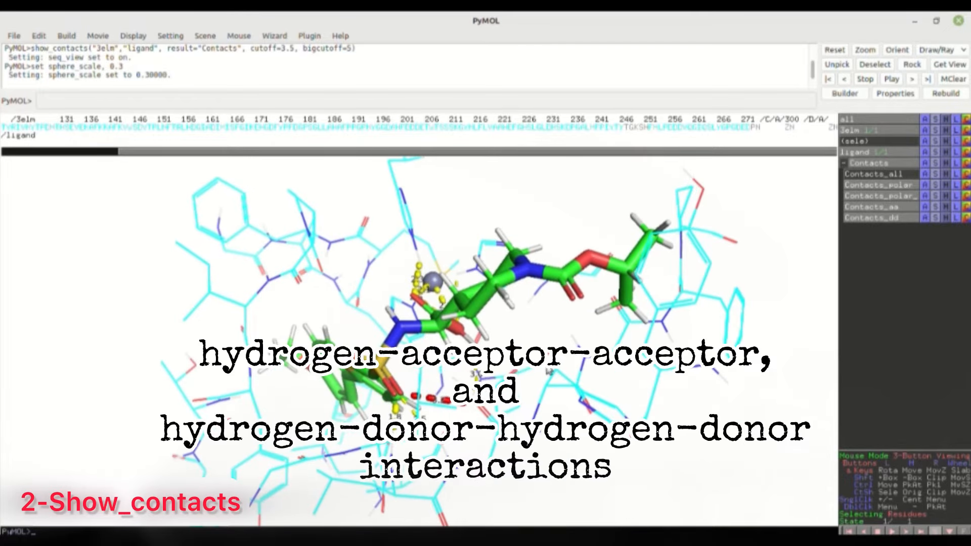
{"action": "left_click_drag", "start_coordinate": [371, 387], "coordinate": [410, 406]}
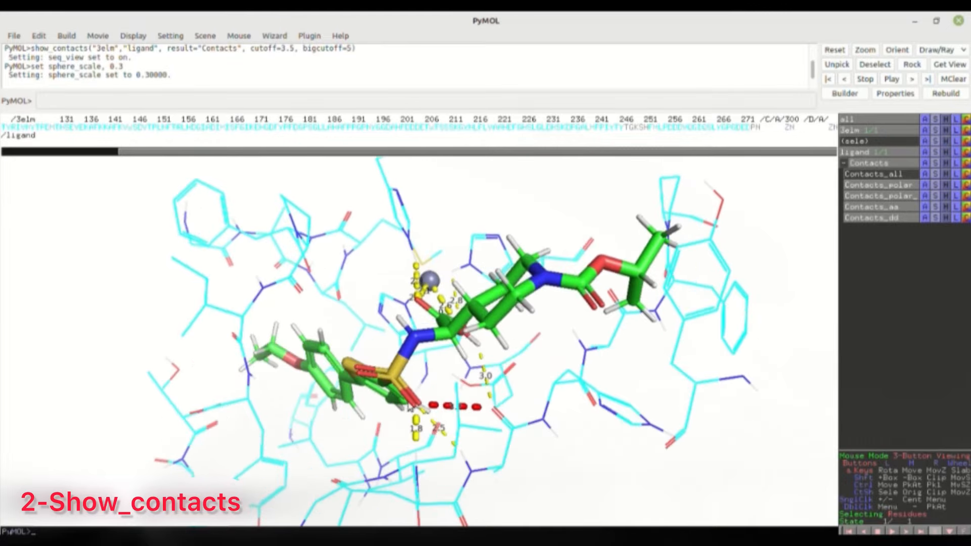
Hide the unfavourable Contacts_dd and Contacts_aa objects and inspect the remaining polar contacts around the ligand.
{"action": "left_click", "coordinate": [876, 218]}
{"action": "left_click", "coordinate": [870, 209]}
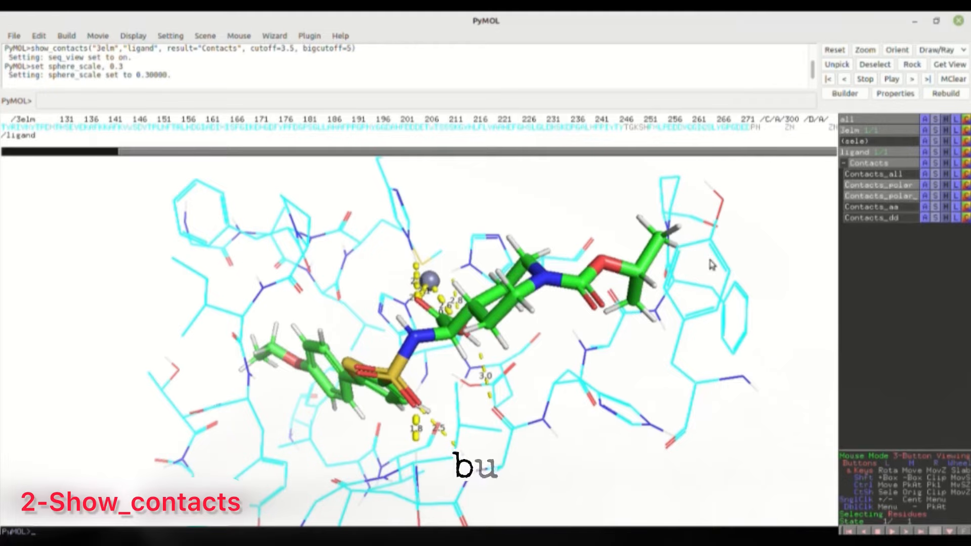
{"action": "left_click_drag", "start_coordinate": [500, 314], "coordinate": [534, 340]}
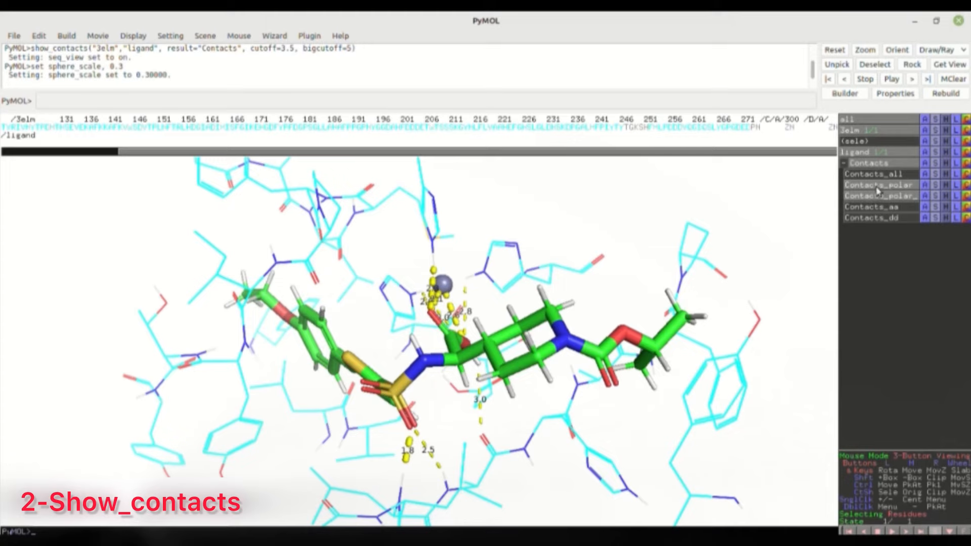
{"action": "left_click_drag", "start_coordinate": [560, 271], "coordinate": [553, 351]}
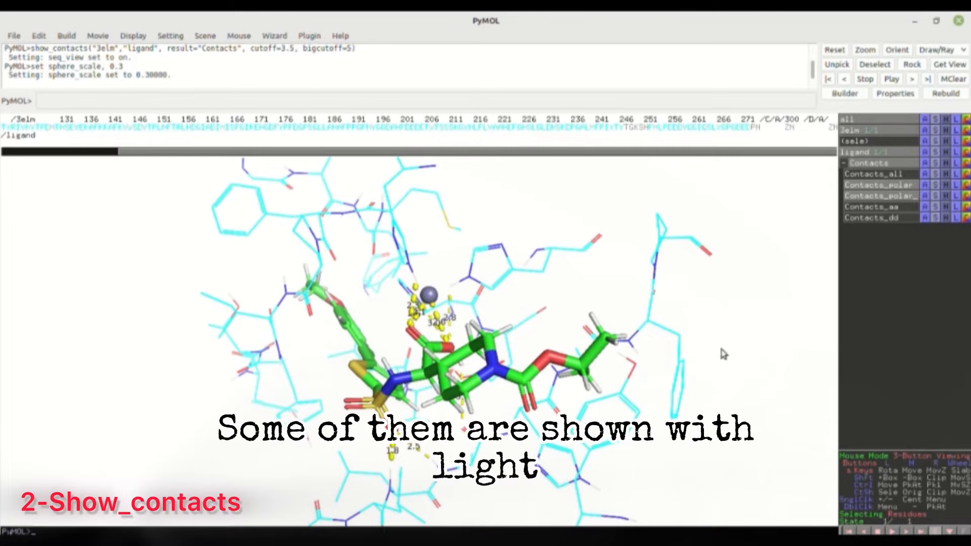
{"action": "left_click_drag", "start_coordinate": [426, 319], "coordinate": [436, 313]}
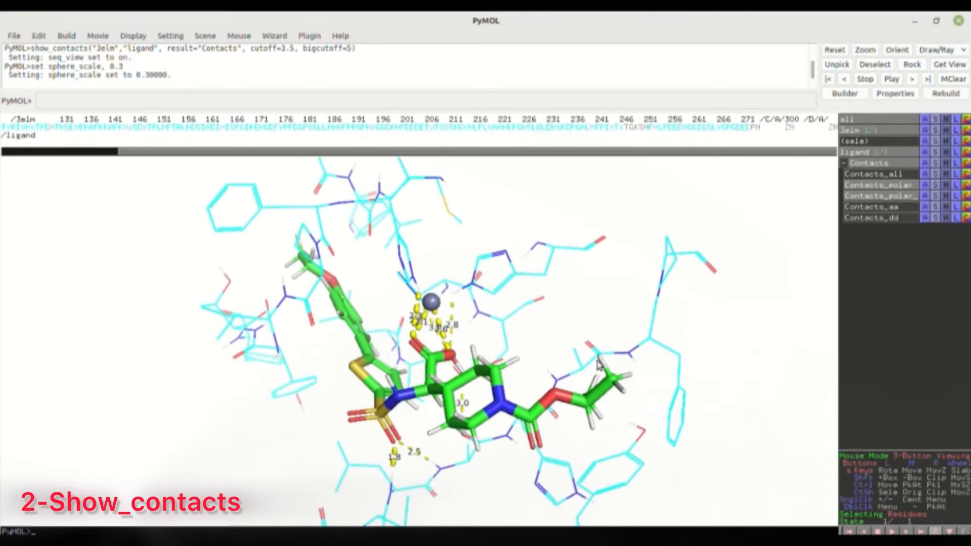
{"action": "left_click", "coordinate": [783, 540]}
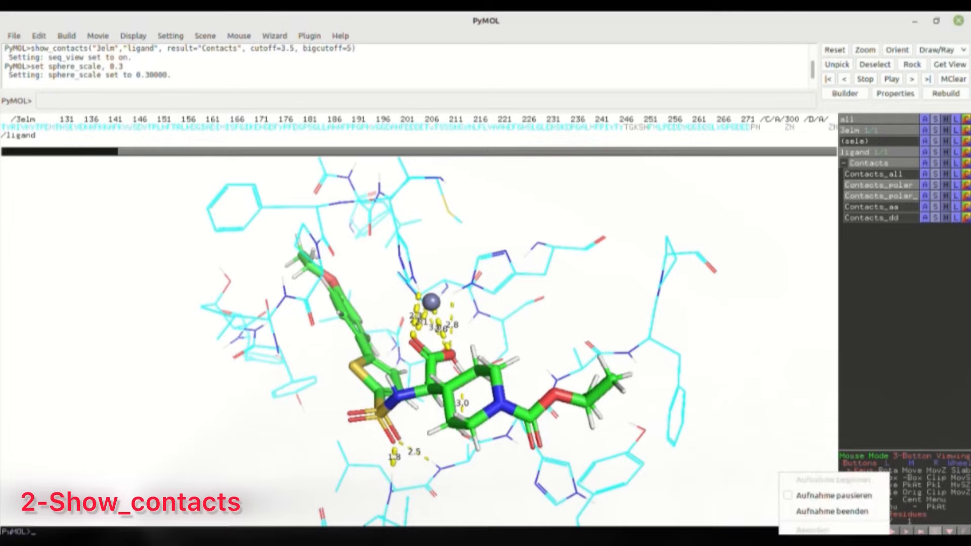
{"action": "left_click", "coordinate": [810, 501]}
Widen the object list area with the command set internal_gui_width, 350.
{"action": "left_click", "coordinate": [322, 102]}
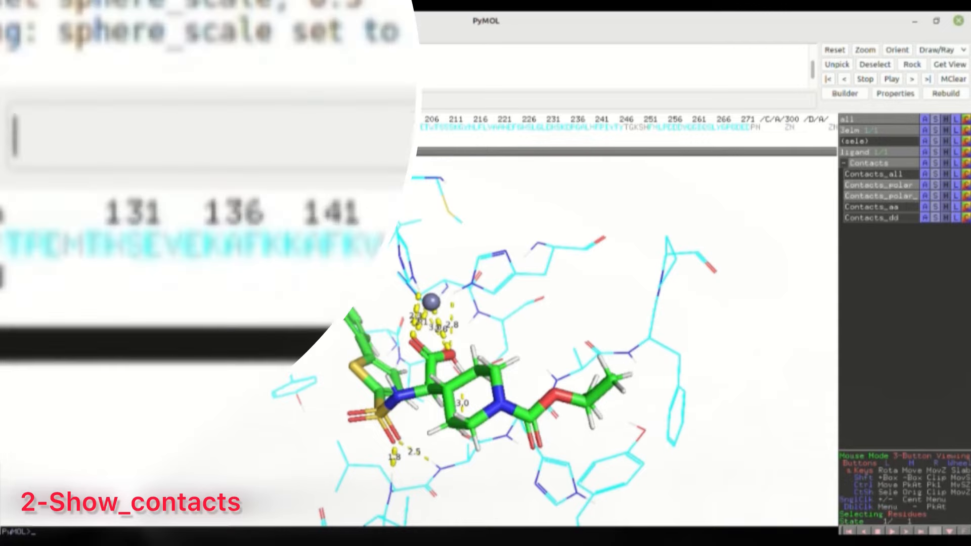
{"action": "type", "text": "set internal_gui_width, 350"}
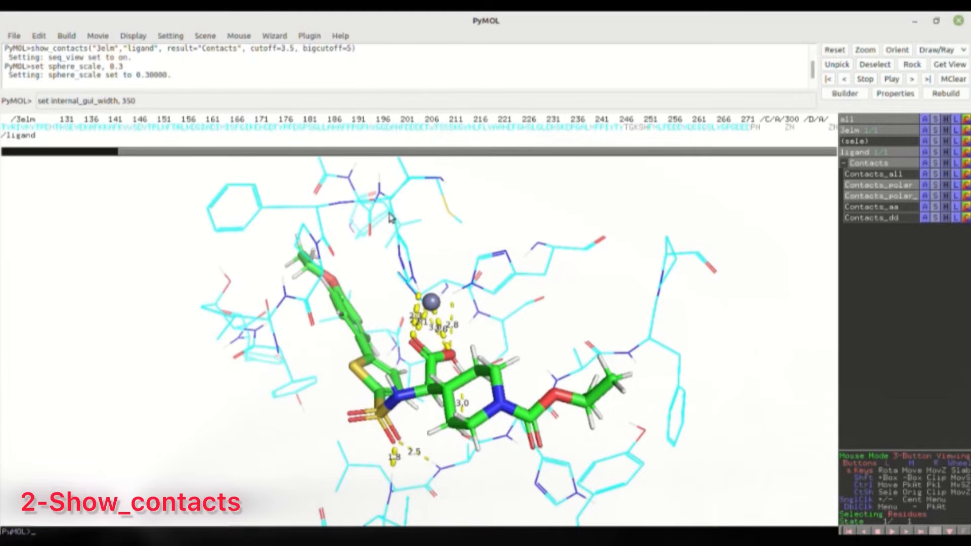
{"action": "key", "text": "Return"}
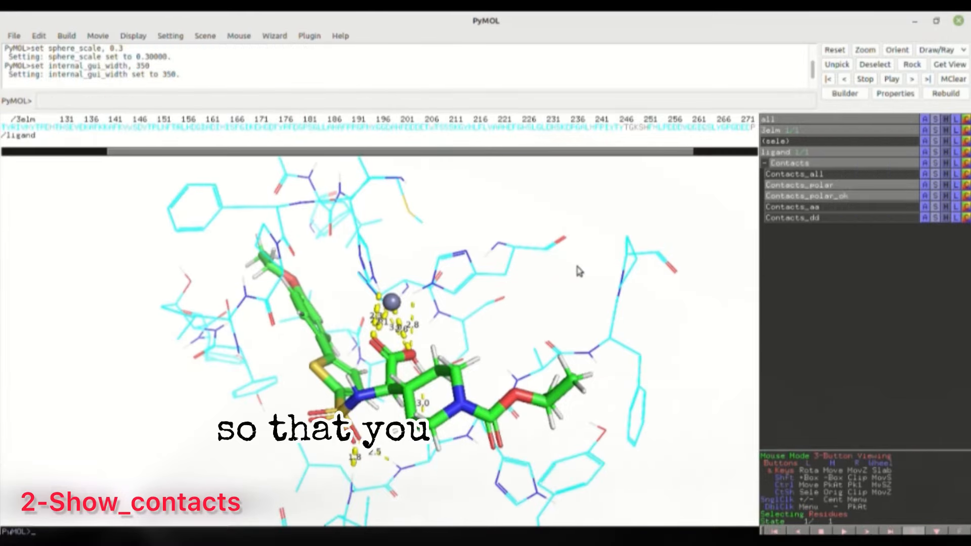
Hide the Contacts_polar_ok object and inspect the remaining Contacts_polar distances around the ligand and zinc atom.
{"action": "left_click", "coordinate": [831, 197]}
{"action": "left_click", "coordinate": [830, 197]}
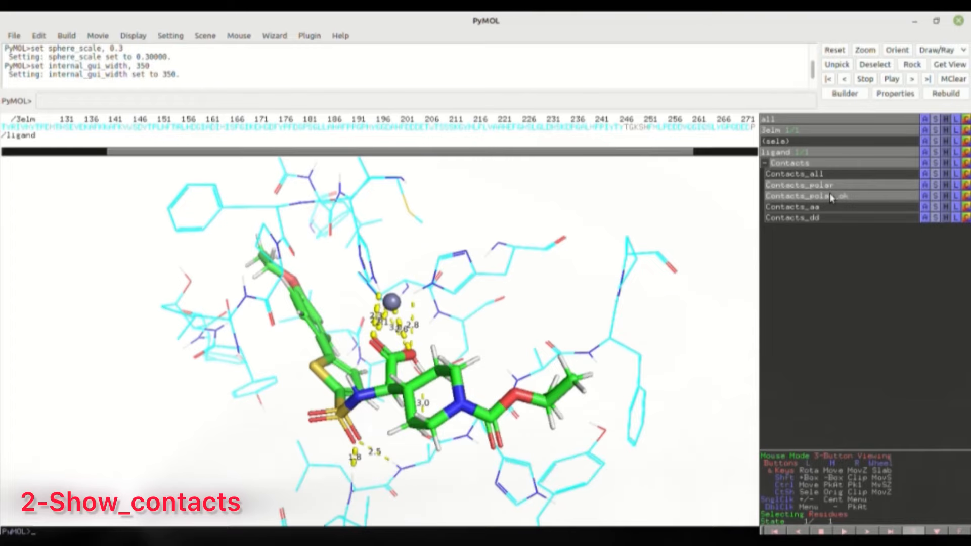
{"action": "left_click_drag", "start_coordinate": [454, 290], "coordinate": [478, 271]}
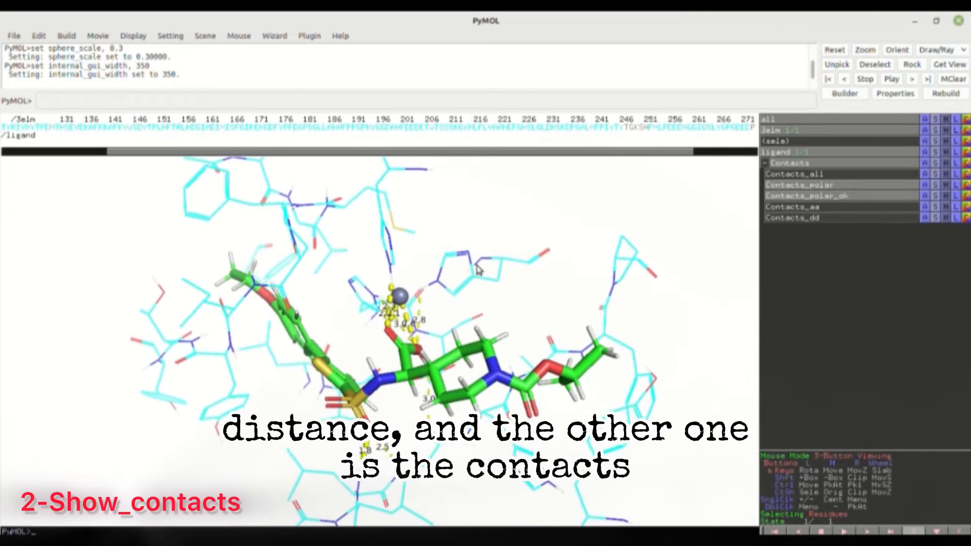
{"action": "left_click", "coordinate": [807, 199]}
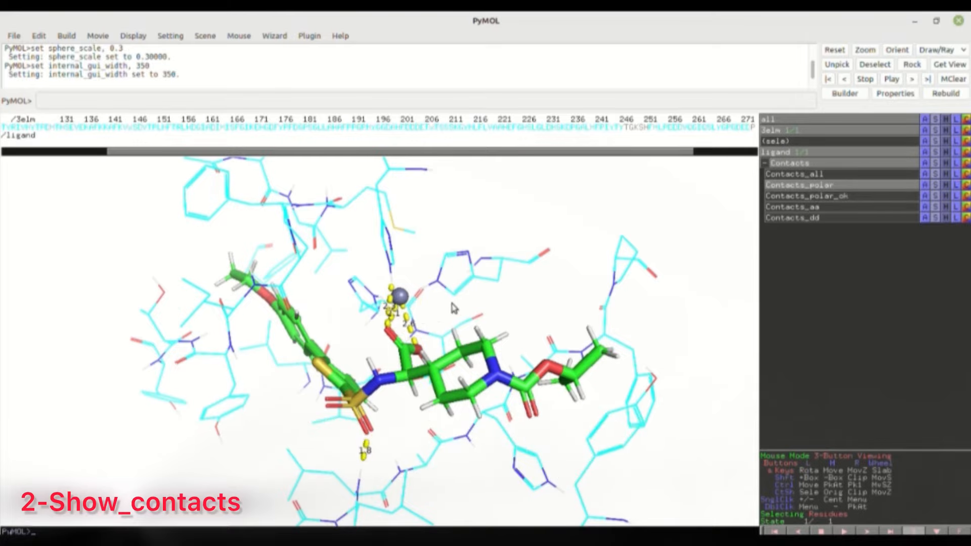
{"action": "left_click_drag", "start_coordinate": [454, 309], "coordinate": [455, 415]}
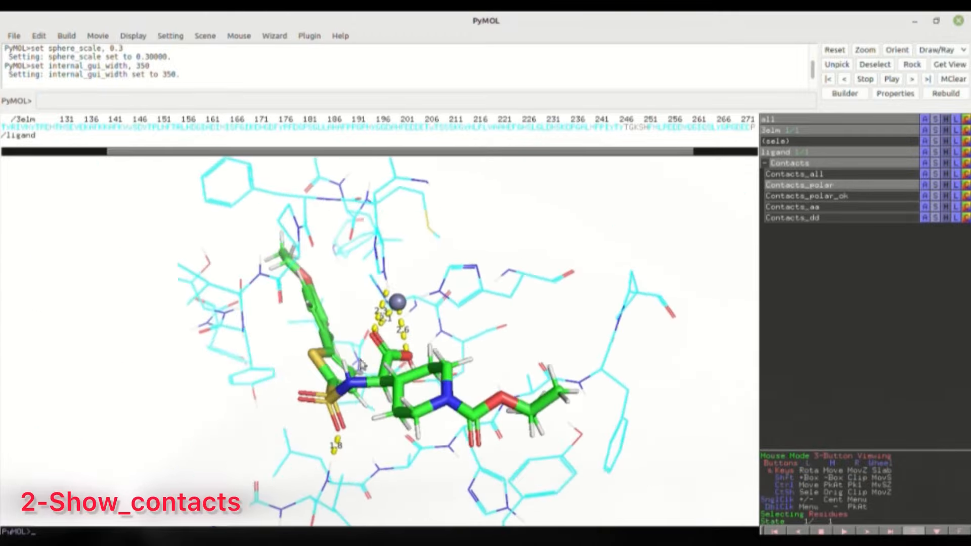
{"action": "left_click_drag", "start_coordinate": [361, 366], "coordinate": [463, 319]}
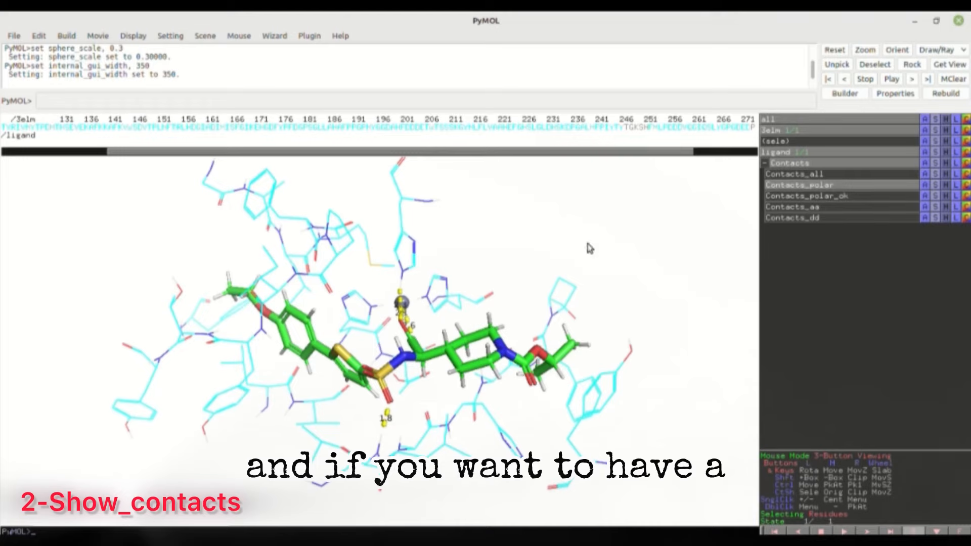
{"action": "left_click_drag", "start_coordinate": [502, 297], "coordinate": [613, 335]}
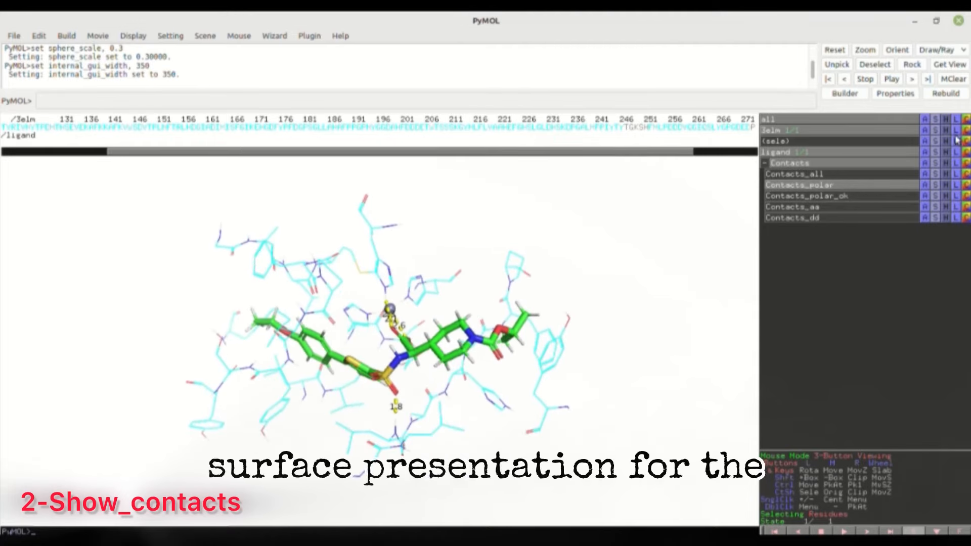
Show the 3elm protein as a surface around the ligand.
{"action": "left_click", "coordinate": [937, 132]}
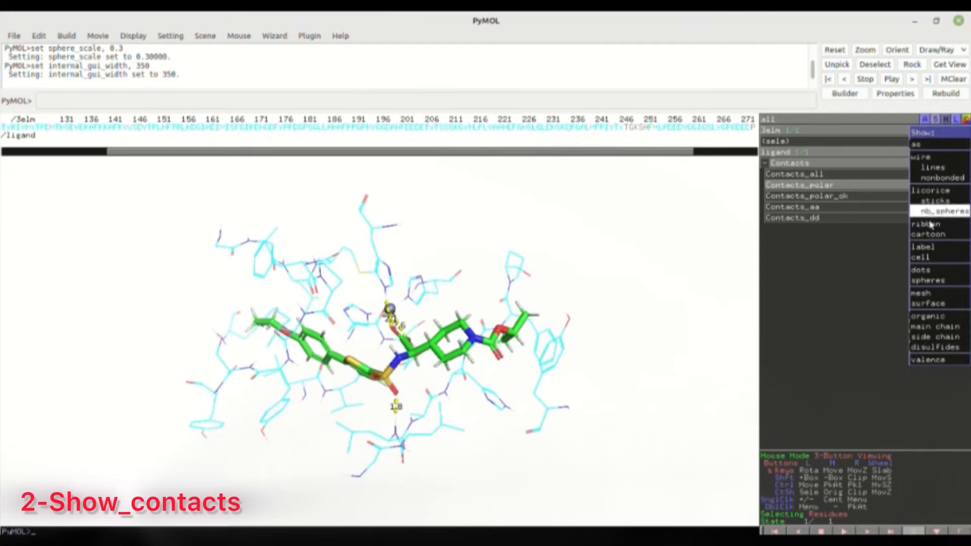
{"action": "left_click", "coordinate": [928, 304]}
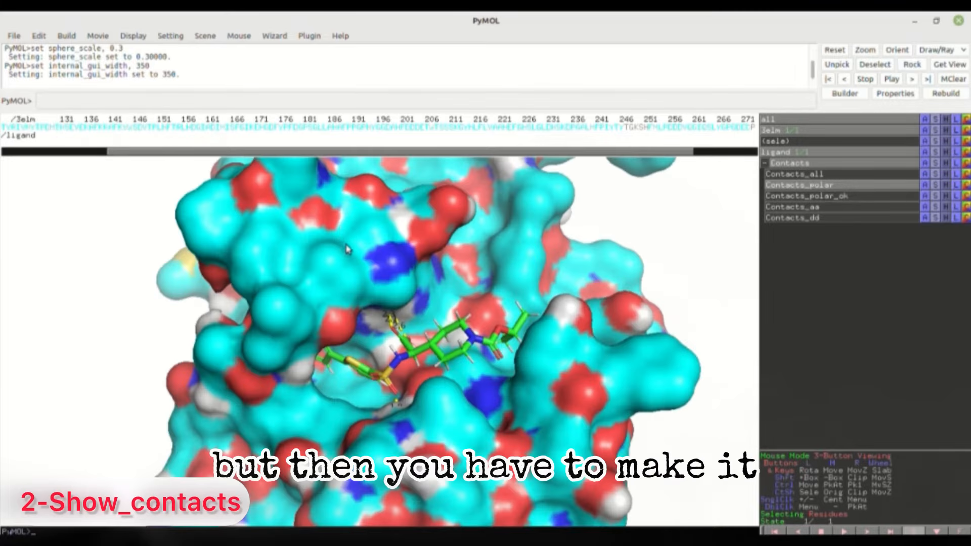
{"action": "right_click_drag", "start_coordinate": [347, 249], "coordinate": [301, 156]}
Set the surface colour to gray in the surface settings.
{"action": "left_click", "coordinate": [169, 36]}
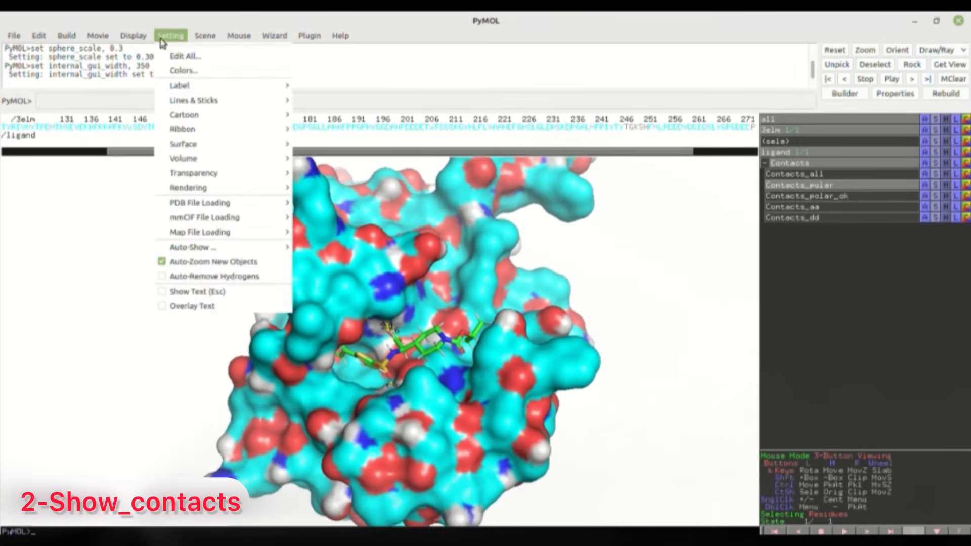
{"action": "mouse_move", "coordinate": [267, 101]}
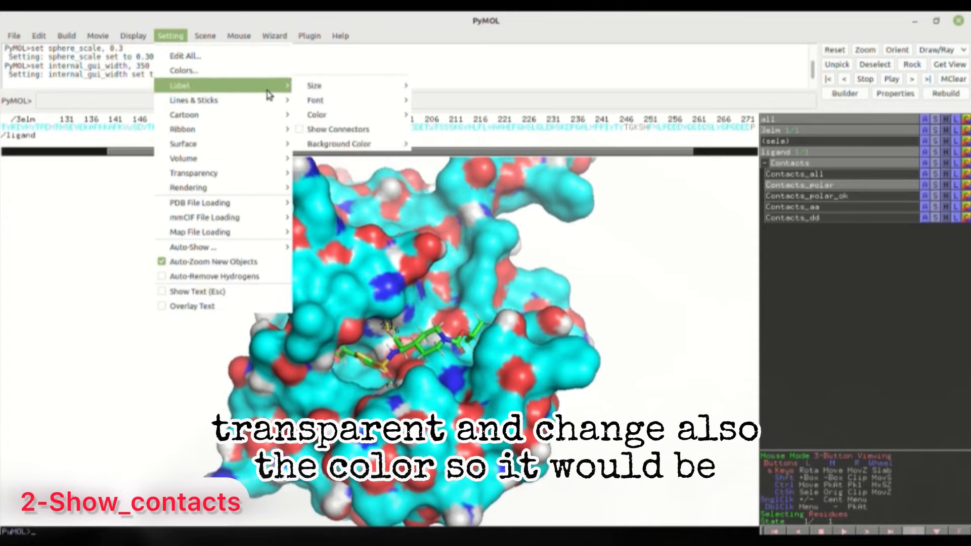
{"action": "mouse_move", "coordinate": [268, 115]}
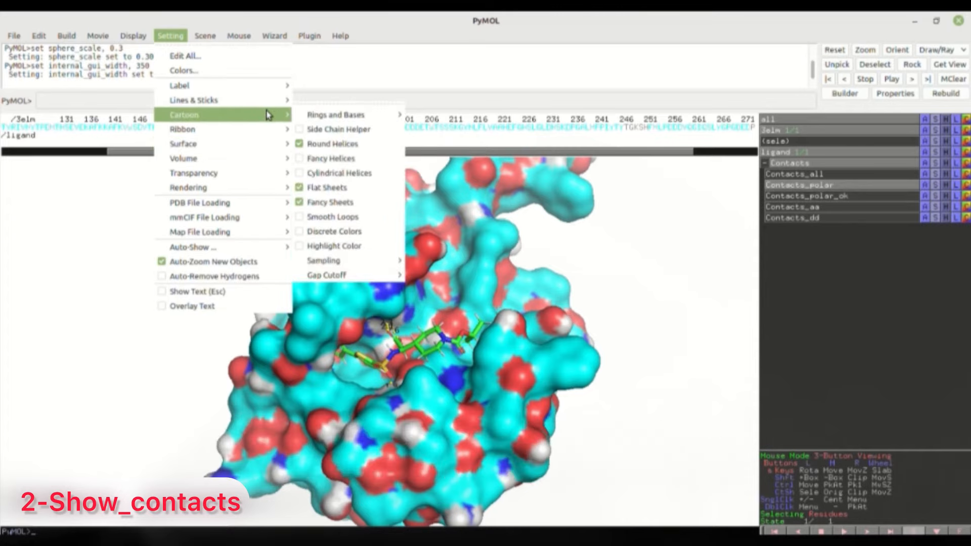
{"action": "mouse_move", "coordinate": [261, 144]}
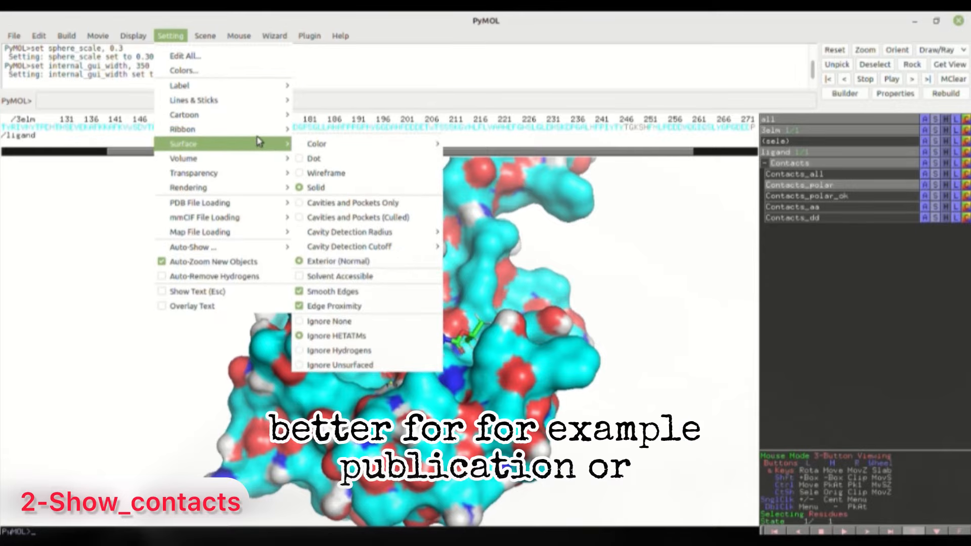
{"action": "mouse_move", "coordinate": [301, 144]}
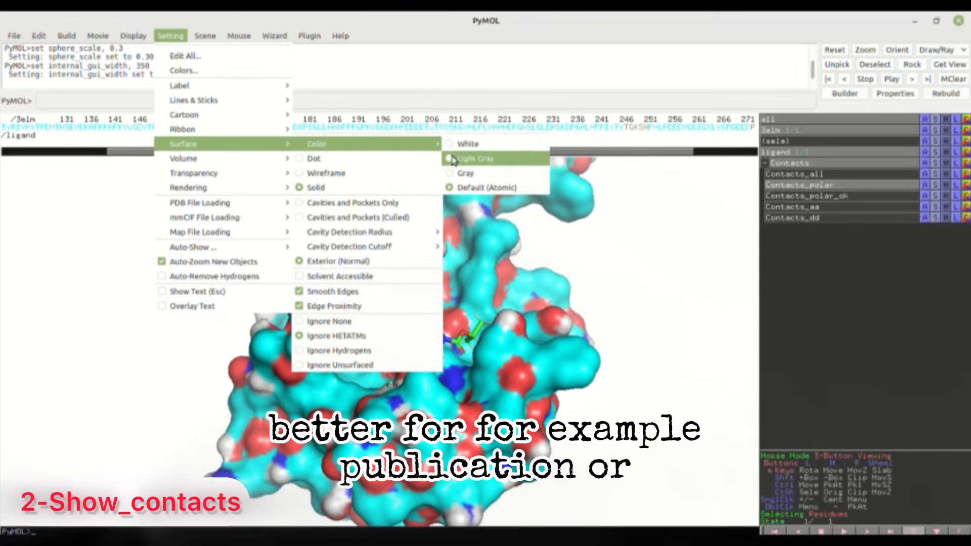
{"action": "left_click", "coordinate": [484, 173]}
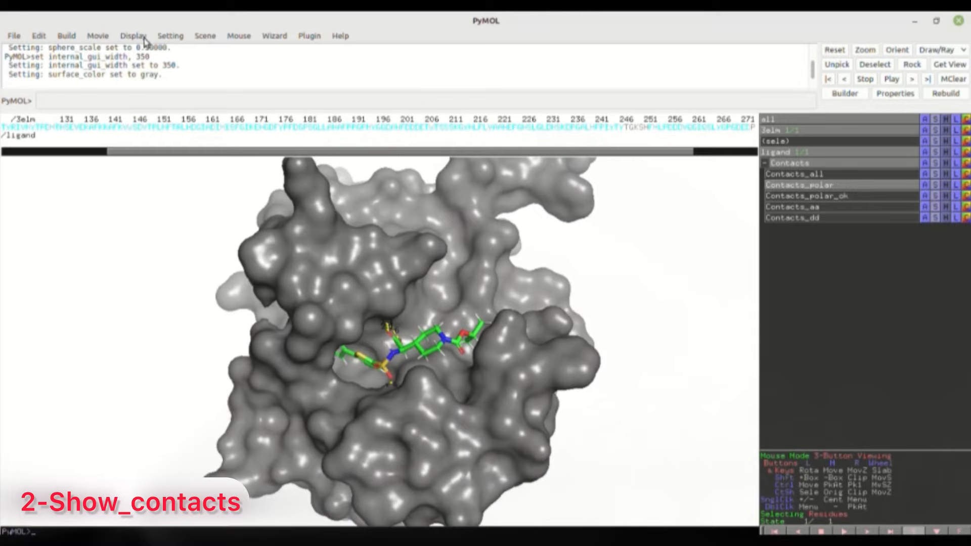
Set the surface transparency to 50%.
{"action": "left_click", "coordinate": [168, 37]}
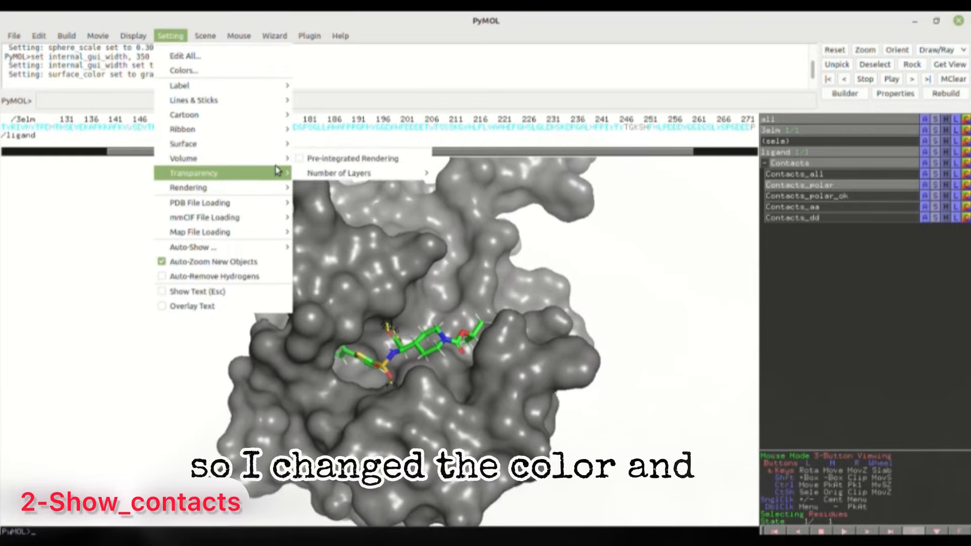
{"action": "mouse_move", "coordinate": [276, 170]}
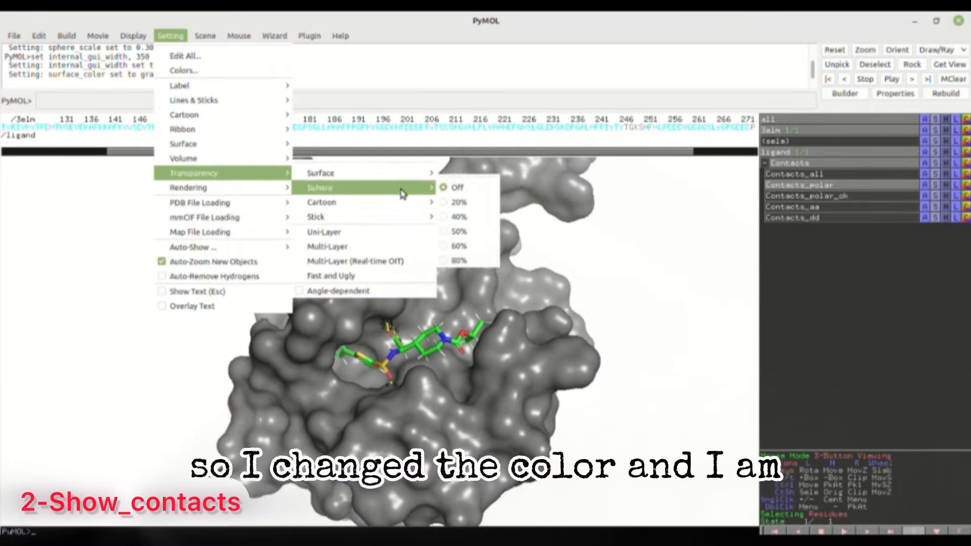
{"action": "mouse_move", "coordinate": [404, 177]}
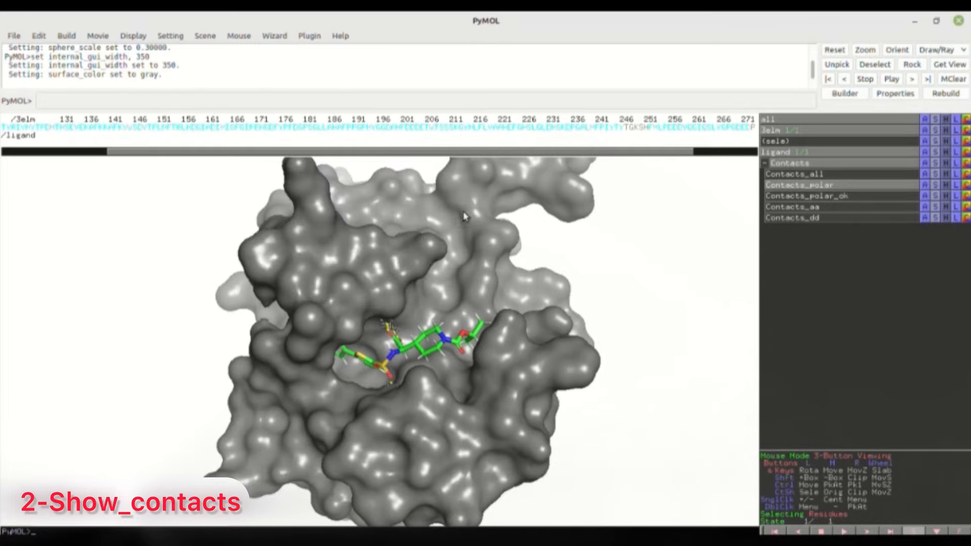
{"action": "left_click", "coordinate": [460, 220]}
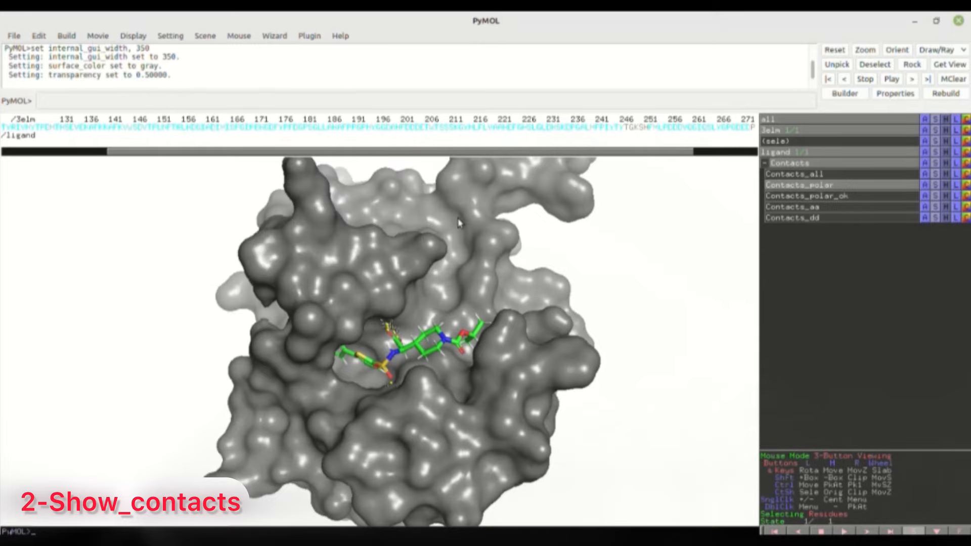
Try a surface transparency of 60%.
{"action": "left_click", "coordinate": [169, 36]}
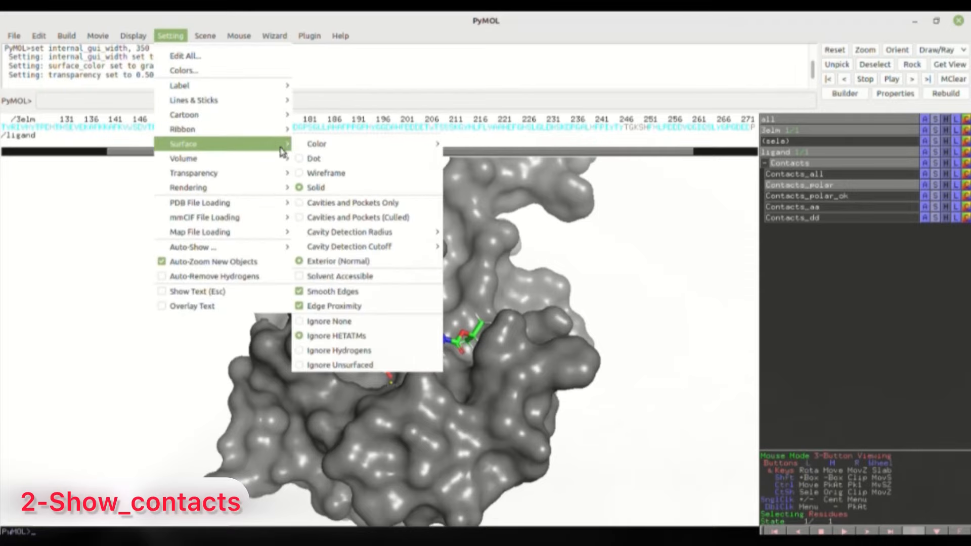
{"action": "mouse_move", "coordinate": [390, 175]}
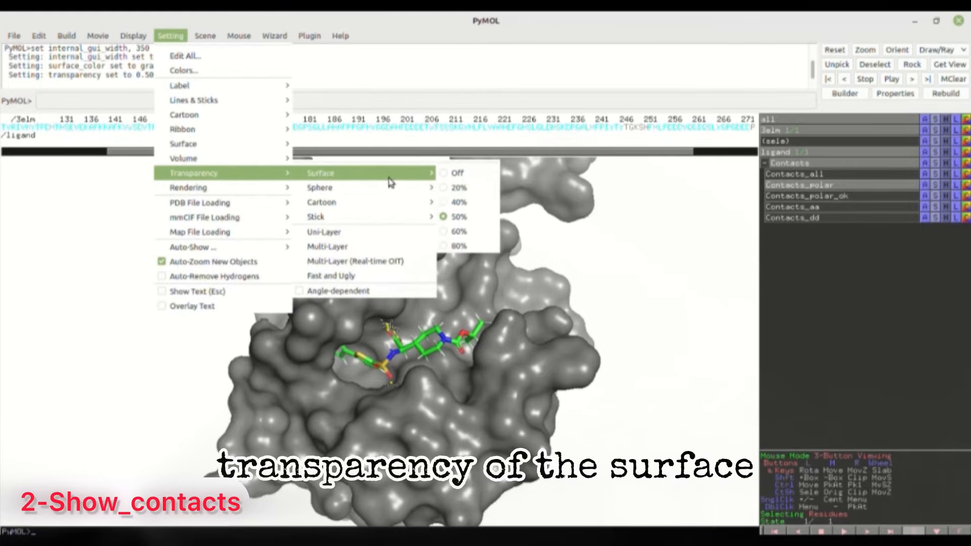
{"action": "left_click", "coordinate": [457, 231]}
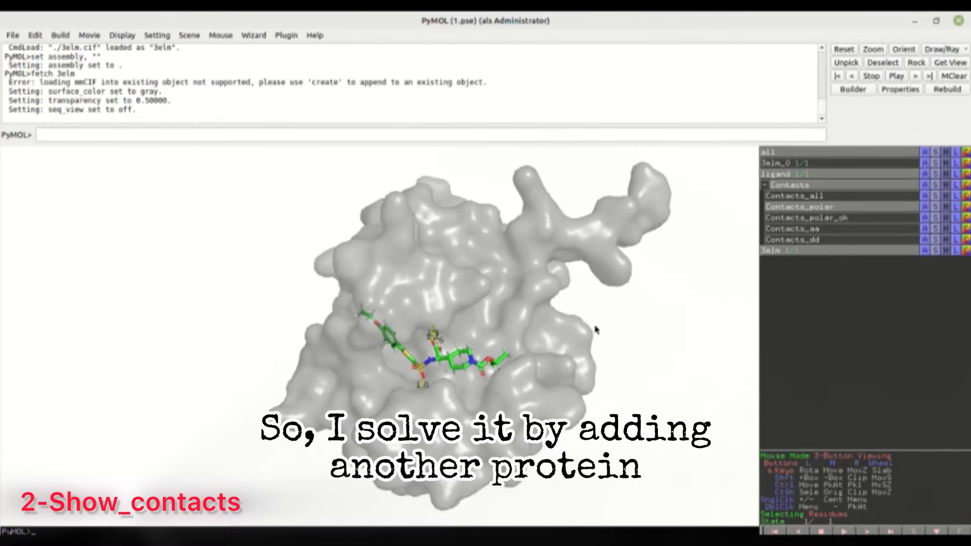
Try 40% surface transparency, return it to 50% and display the 3elm_0 object with its binding-site residues.
{"action": "middle_click_drag", "start_coordinate": [595, 329], "coordinate": [554, 316]}
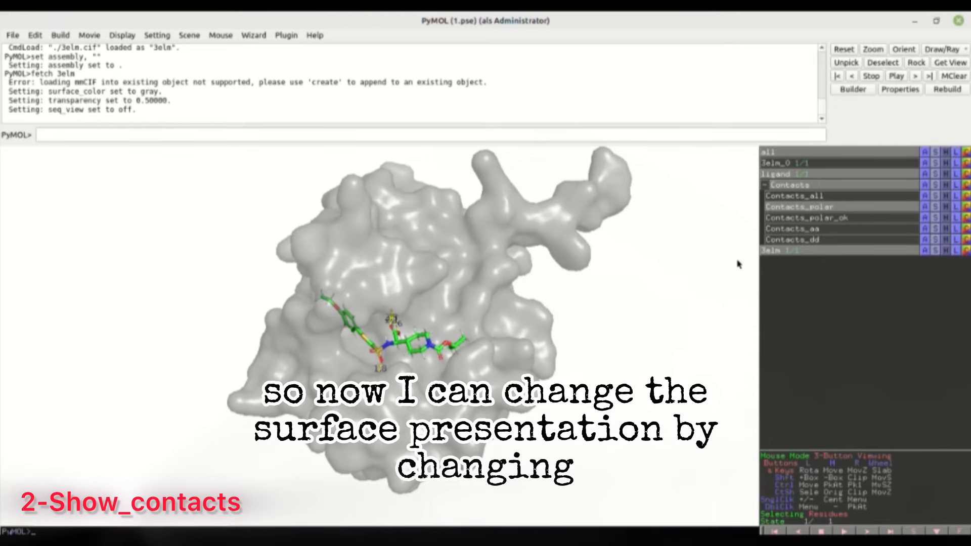
{"action": "right_click_drag", "start_coordinate": [435, 288], "coordinate": [508, 300]}
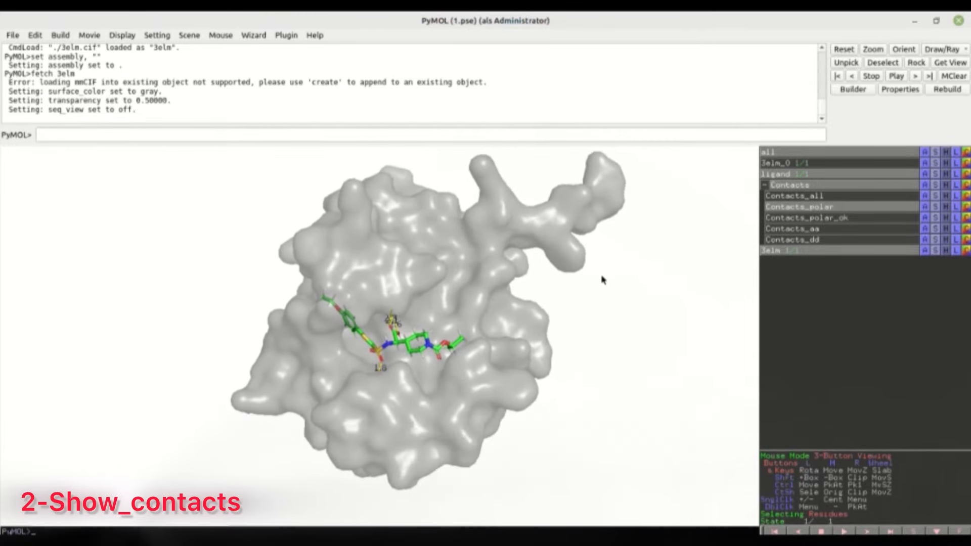
{"action": "left_click", "coordinate": [160, 36]}
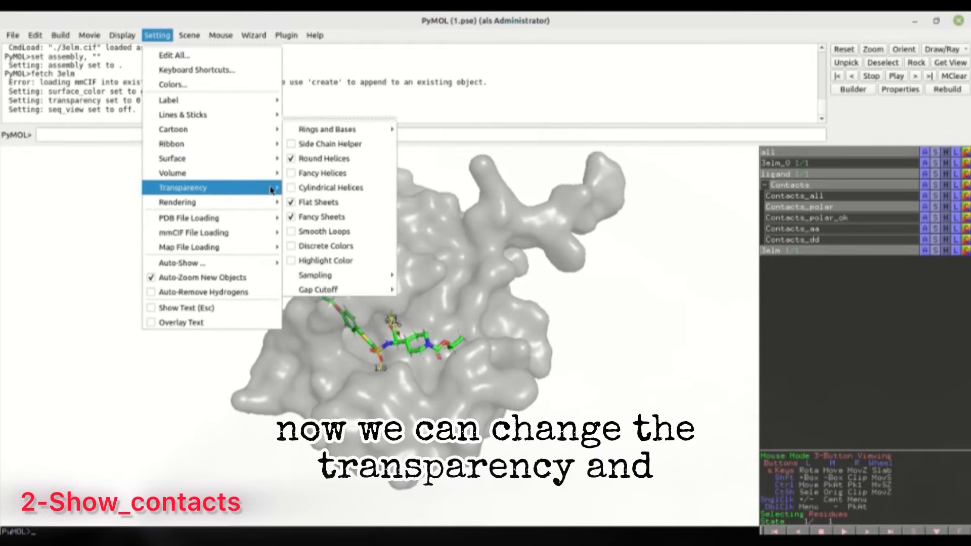
{"action": "mouse_move", "coordinate": [271, 188]}
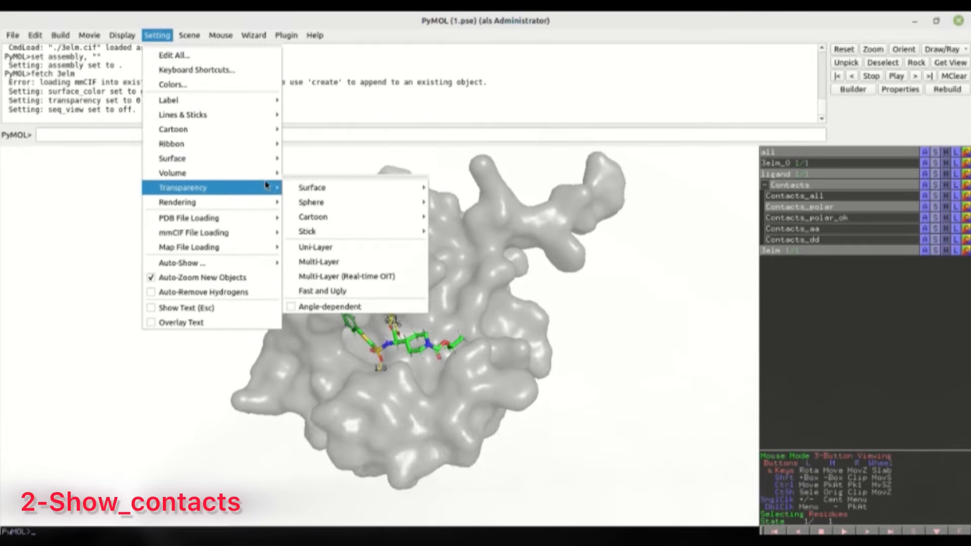
{"action": "mouse_move", "coordinate": [420, 188]}
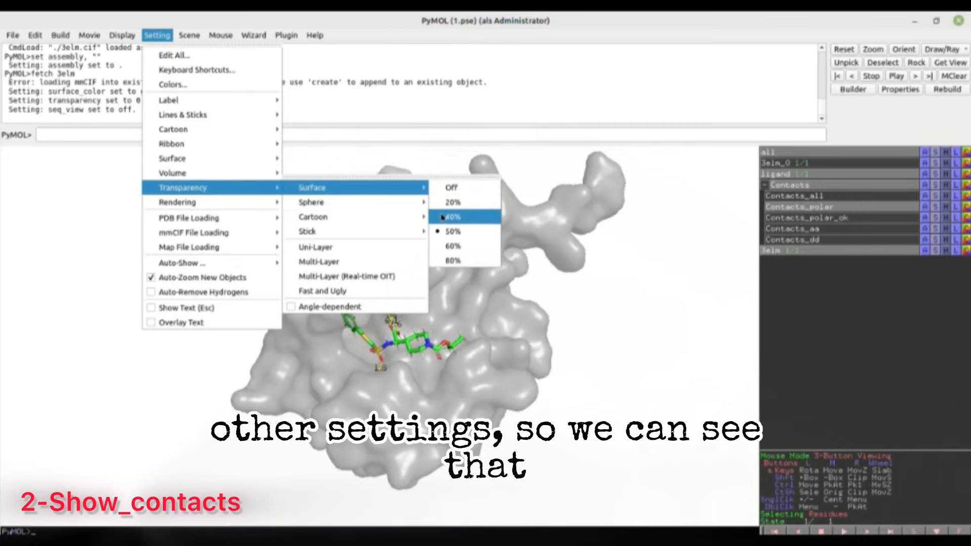
{"action": "left_click", "coordinate": [441, 217]}
{"action": "right_click_drag", "start_coordinate": [443, 219], "coordinate": [467, 325]}
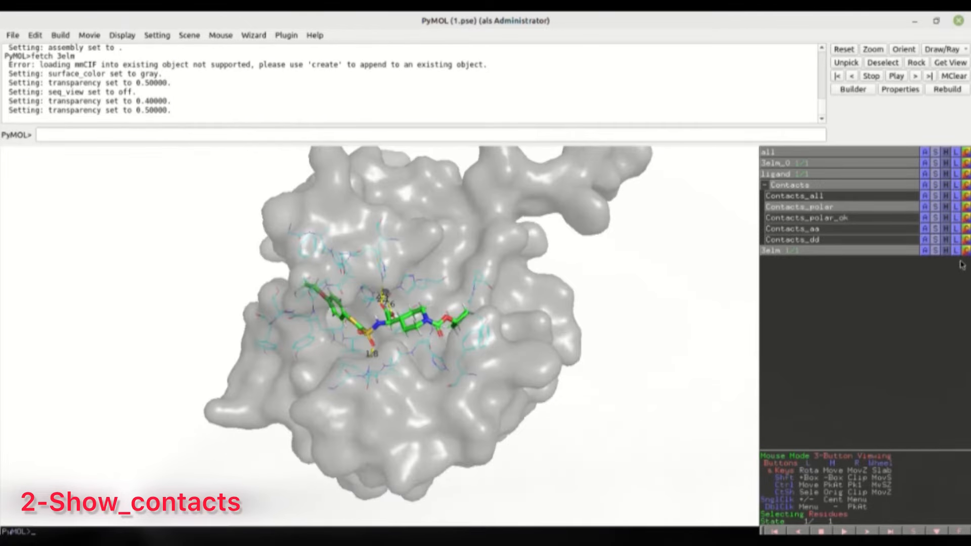
Show the cartoon representation of the 3elm protein together with its surface.
{"action": "left_click", "coordinate": [946, 250]}
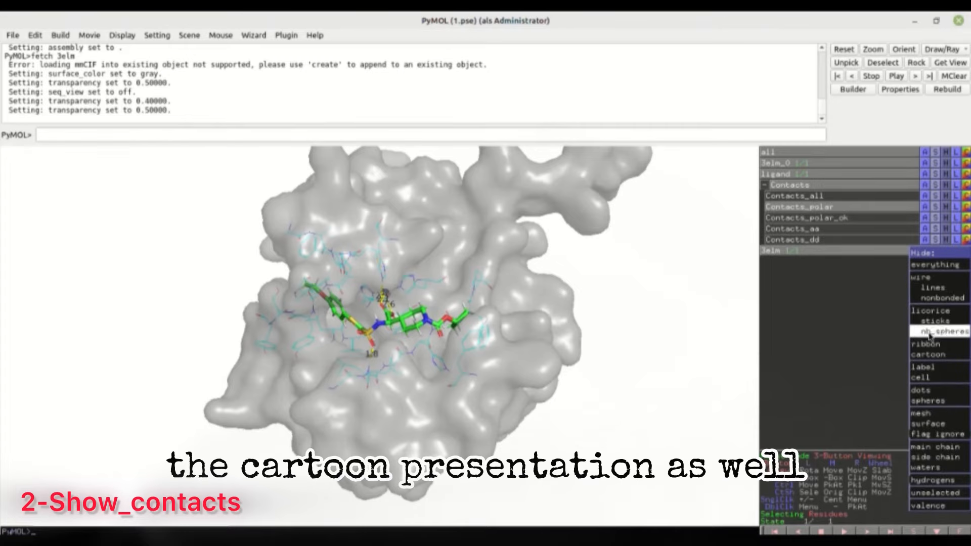
{"action": "left_click", "coordinate": [868, 303]}
{"action": "left_click", "coordinate": [935, 251]}
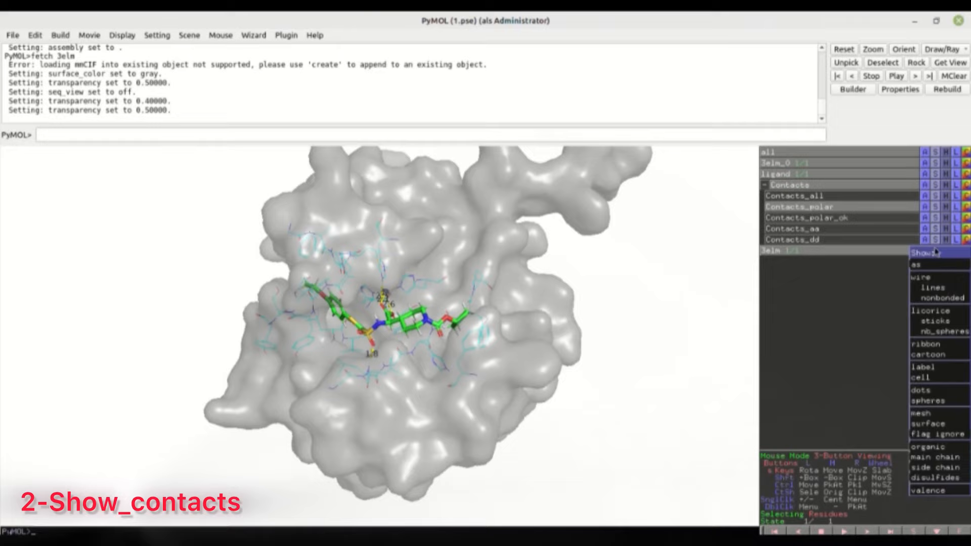
{"action": "left_click", "coordinate": [947, 355]}
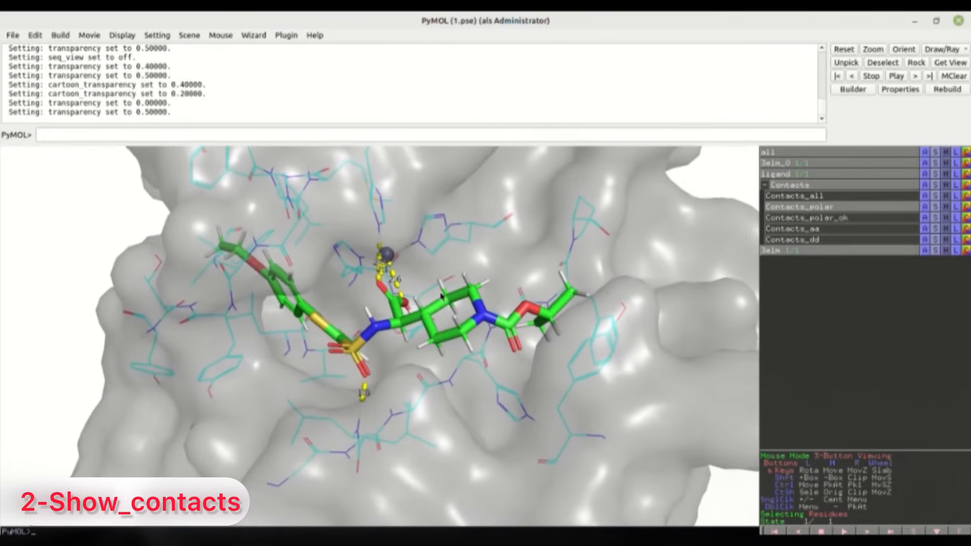
Frame the ligand in its binding pocket and render the view with the command ray 700.
{"action": "left_click_drag", "start_coordinate": [442, 297], "coordinate": [527, 380]}
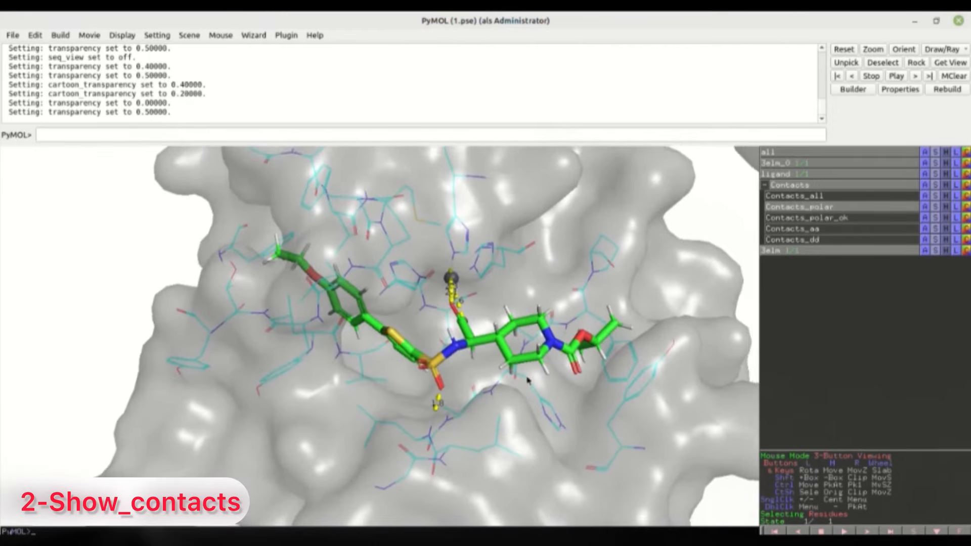
{"action": "right_click_drag", "start_coordinate": [527, 381], "coordinate": [520, 351]}
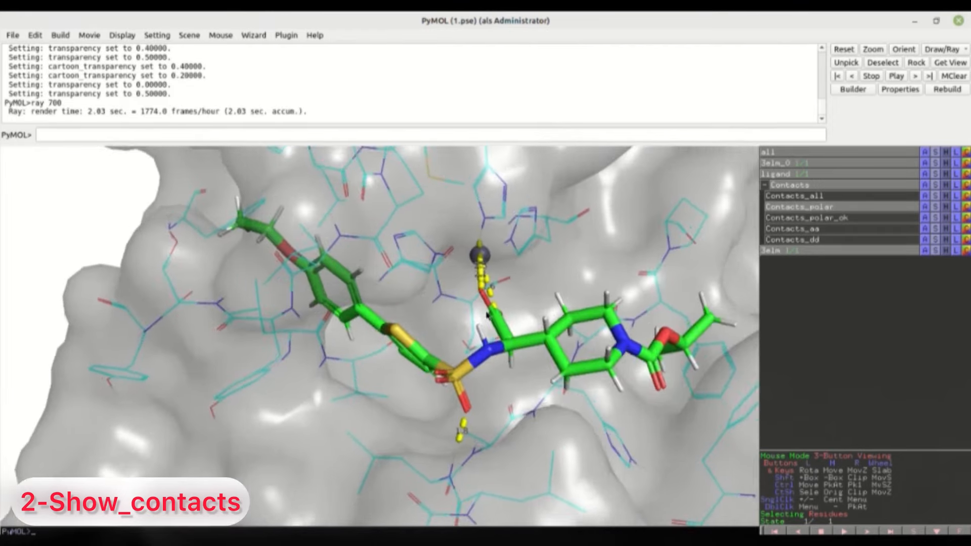
{"action": "mouse_move", "coordinate": [430, 304]}
{"action": "left_mouse_down"}
{"action": "mouse_move", "coordinate": [530, 323]}
{"action": "mouse_move", "coordinate": [412, 319]}
{"action": "mouse_move", "coordinate": [412, 305]}
{"action": "left_mouse_up"}
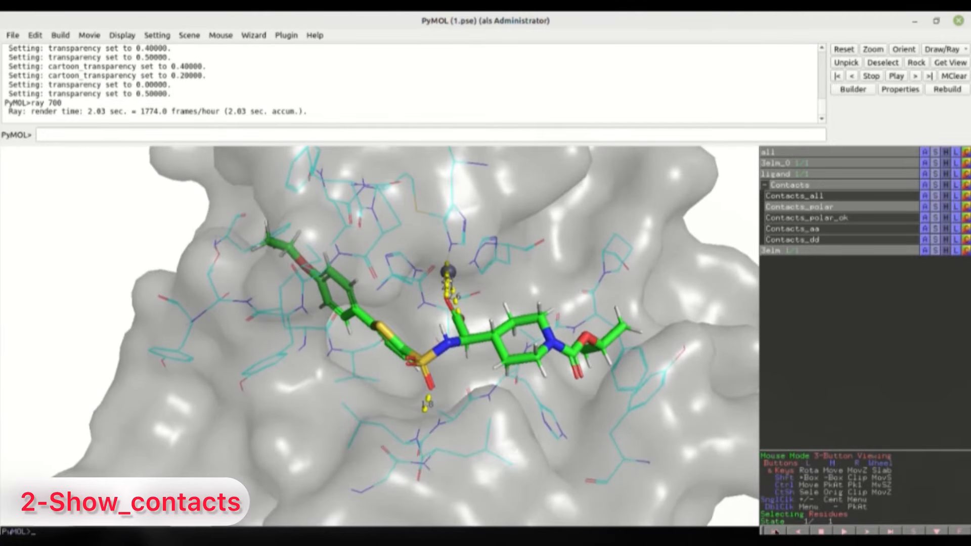
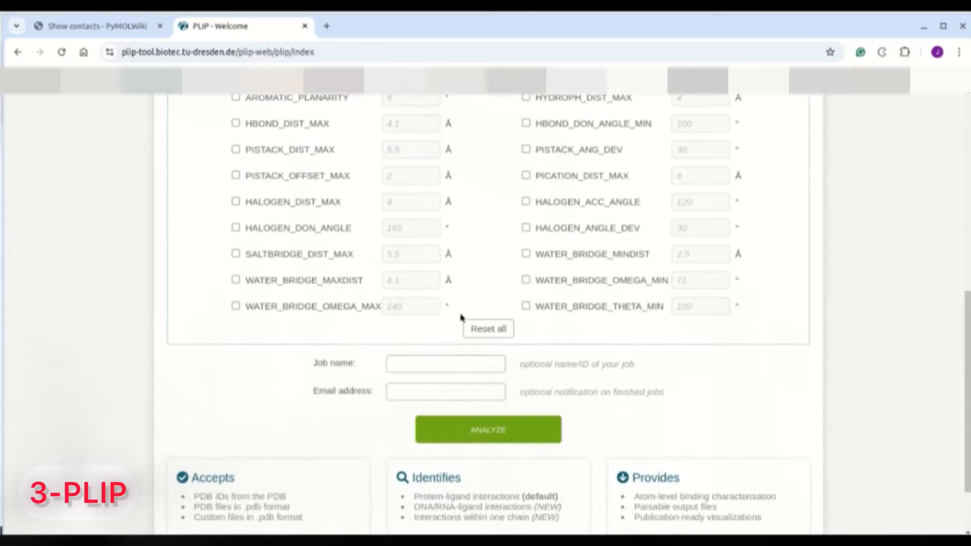
Run the PLIP web analysis for 3ELM and display the results for ligand binding site 24F-A-400.
{"action": "scroll", "coordinate": [459, 315], "scroll_direction": "up", "scroll_amount": 4}
{"action": "scroll", "coordinate": [512, 354], "scroll_direction": "down", "scroll_amount": 3}
{"action": "scroll", "coordinate": [513, 354], "scroll_direction": "down", "scroll_amount": 2}
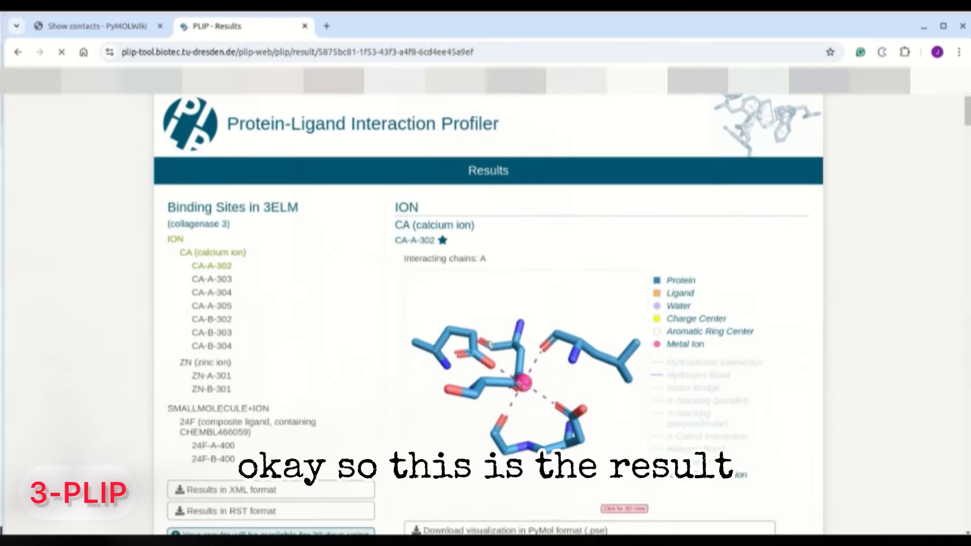
{"action": "scroll", "coordinate": [301, 299], "scroll_direction": "down", "scroll_amount": 2}
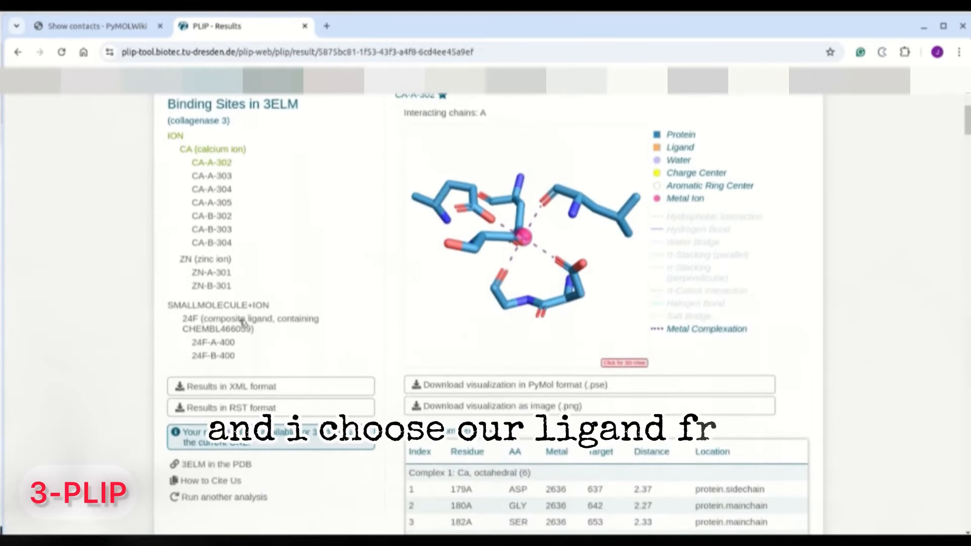
{"action": "left_click", "coordinate": [223, 343]}
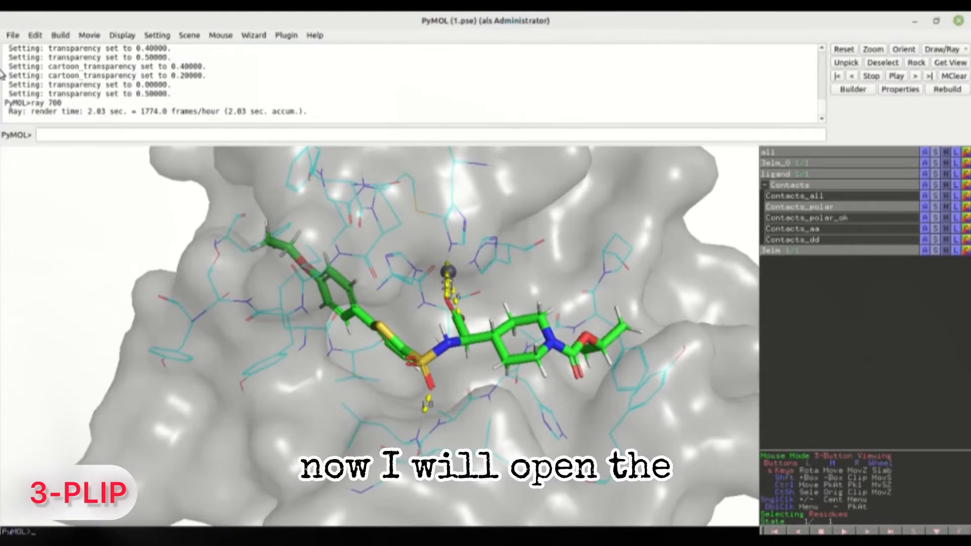
In PyMOL, open 3ELM_24F_A_400.pse, merging it with the current session and automatically renaming duplicate objects.
{"action": "left_click", "coordinate": [12, 35]}
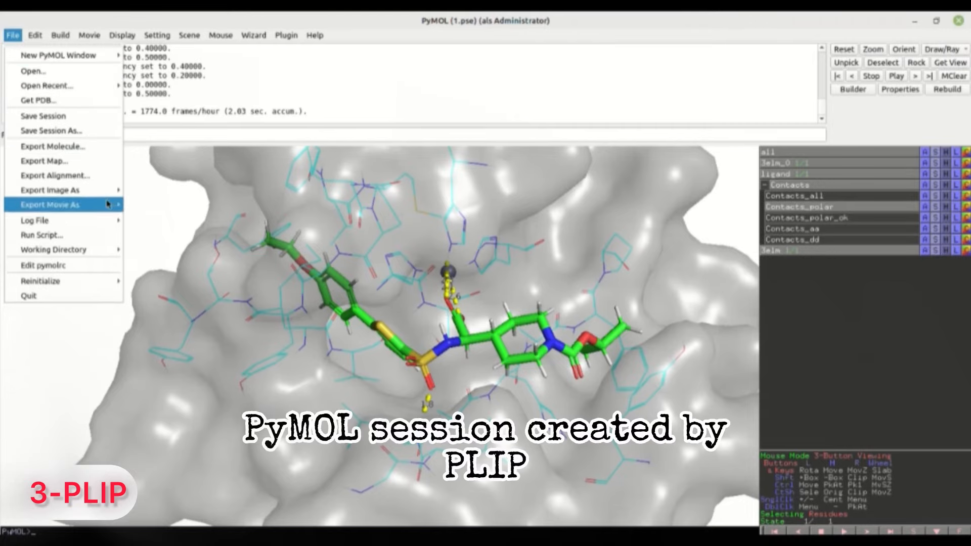
{"action": "mouse_move", "coordinate": [100, 195]}
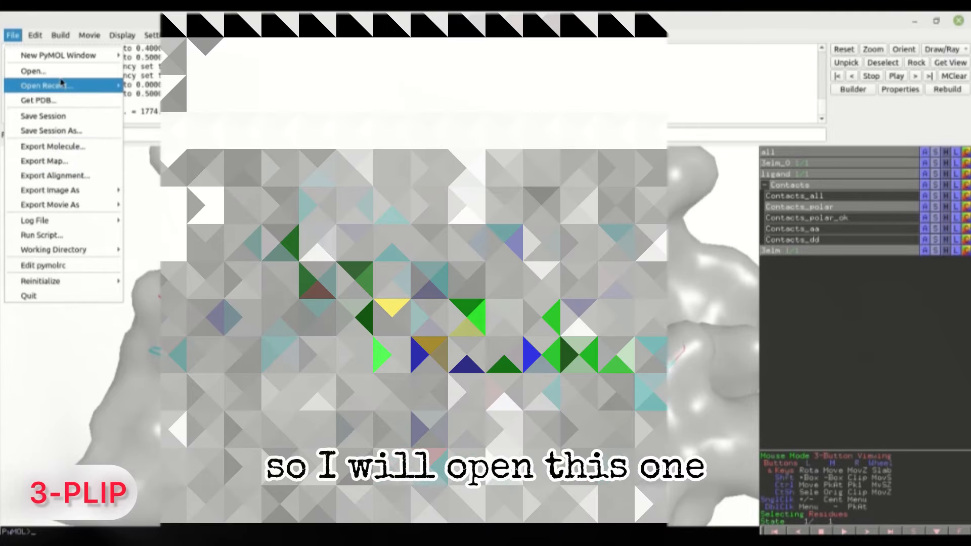
{"action": "left_click", "coordinate": [33, 72]}
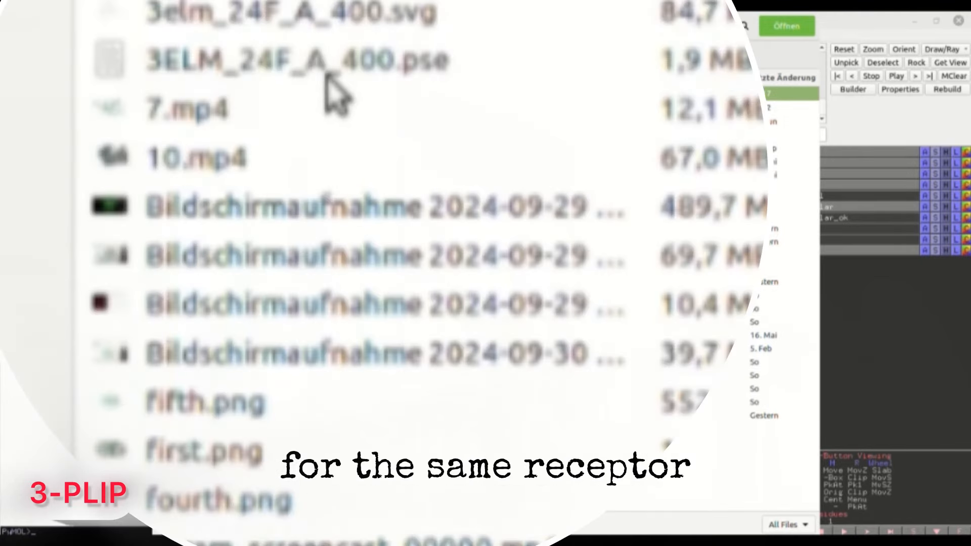
{"action": "double_click", "coordinate": [336, 83]}
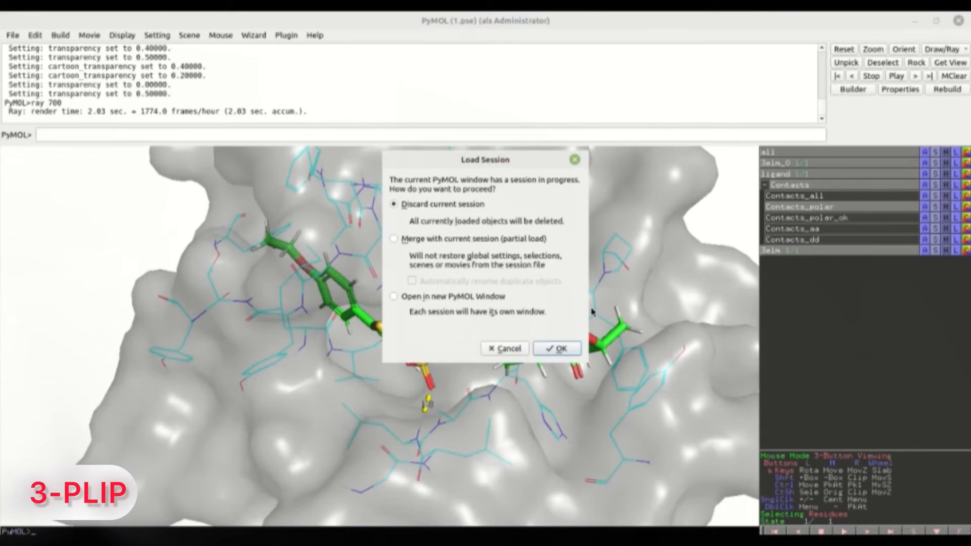
{"action": "left_click", "coordinate": [460, 240]}
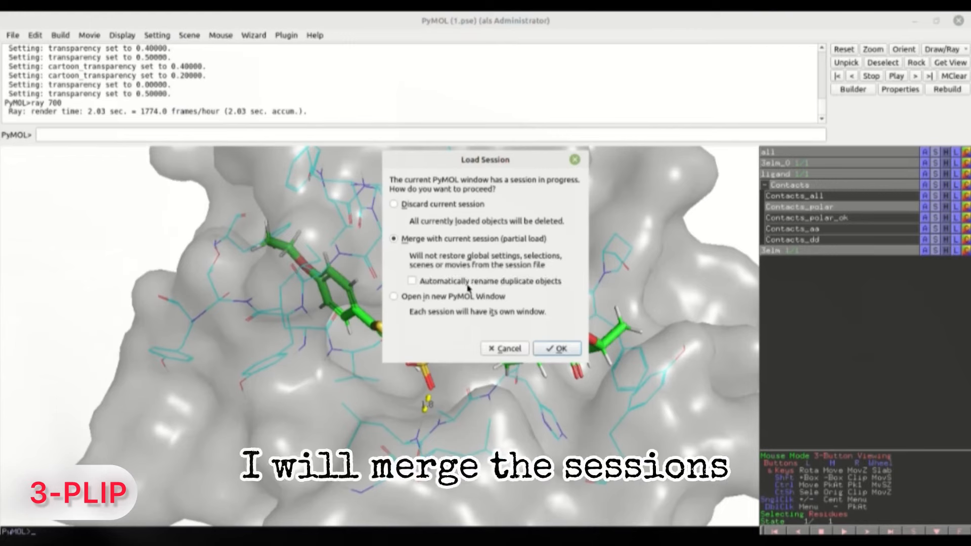
{"action": "left_click", "coordinate": [469, 282]}
{"action": "left_click", "coordinate": [559, 349]}
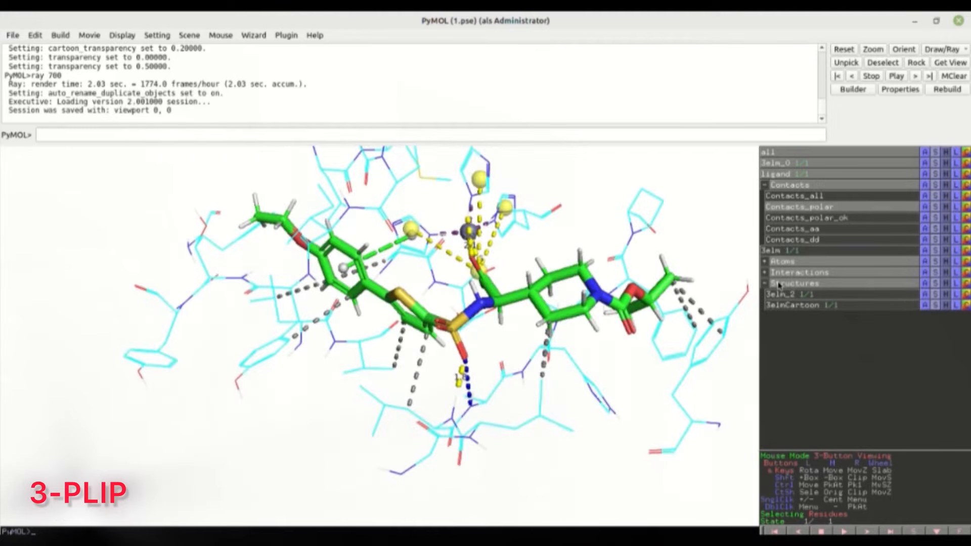
Expand the PLIP Interactions group, inspect the contacts around the zinc ion and hide MetalComplexes.
{"action": "left_click", "coordinate": [776, 273]}
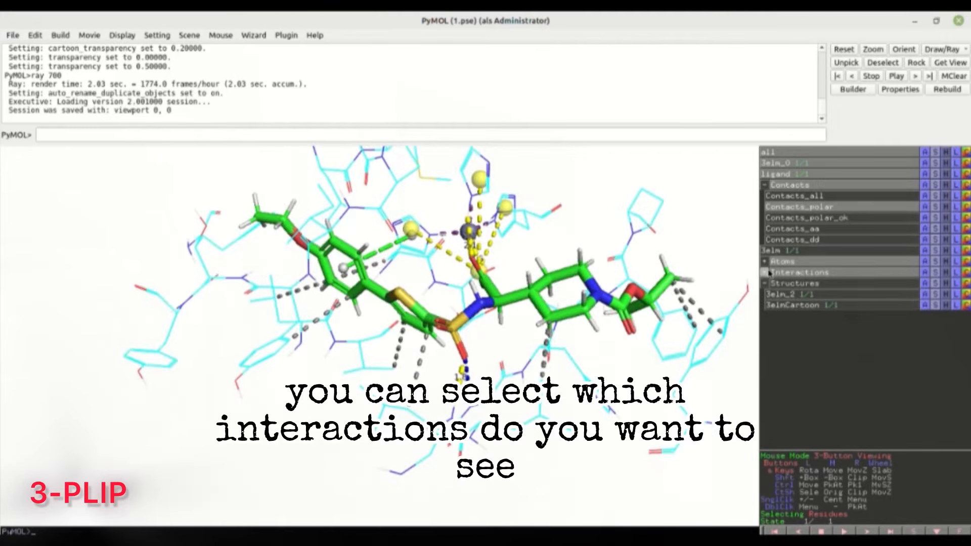
{"action": "left_click_drag", "start_coordinate": [460, 273], "coordinate": [524, 269]}
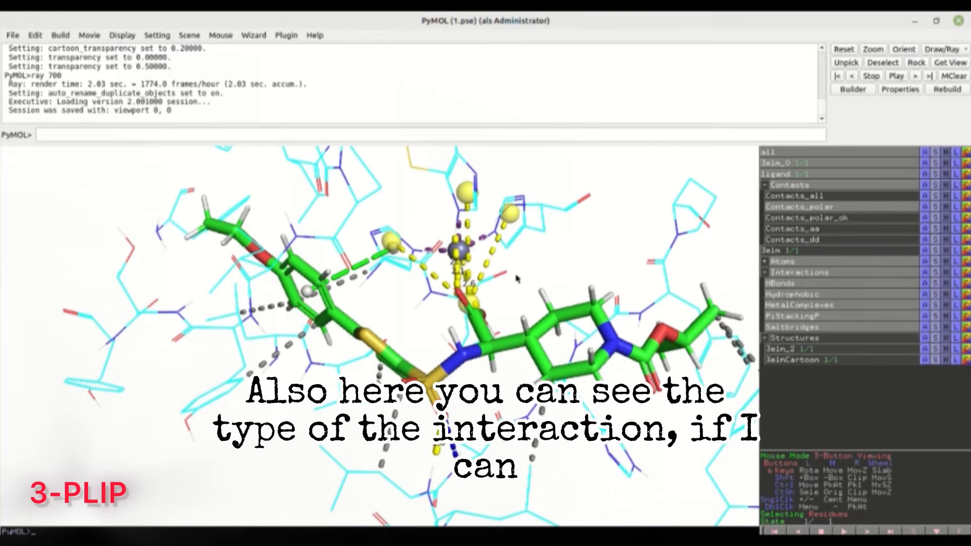
{"action": "mouse_move", "coordinate": [515, 278]}
{"action": "left_mouse_down"}
{"action": "mouse_move", "coordinate": [494, 288]}
{"action": "mouse_move", "coordinate": [503, 285]}
{"action": "left_mouse_up"}
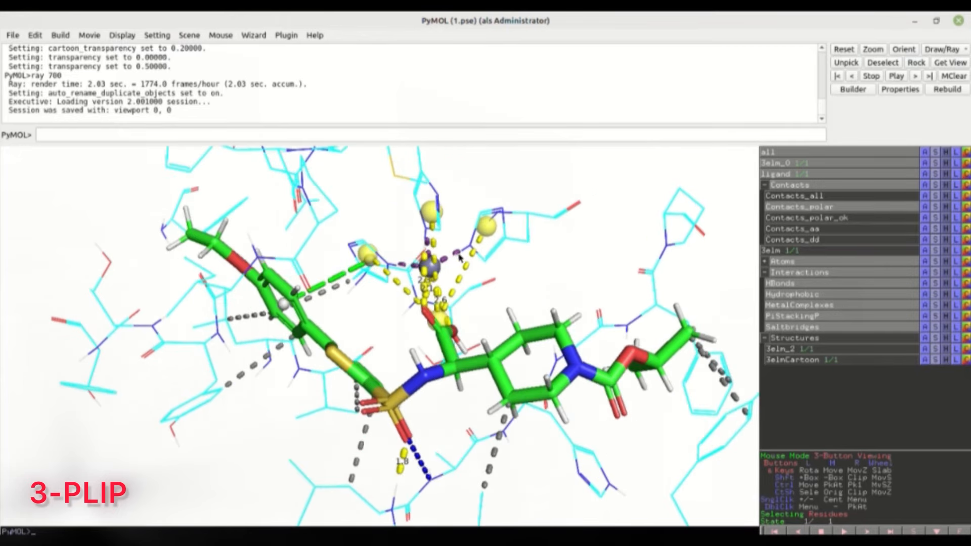
{"action": "left_click", "coordinate": [798, 304]}
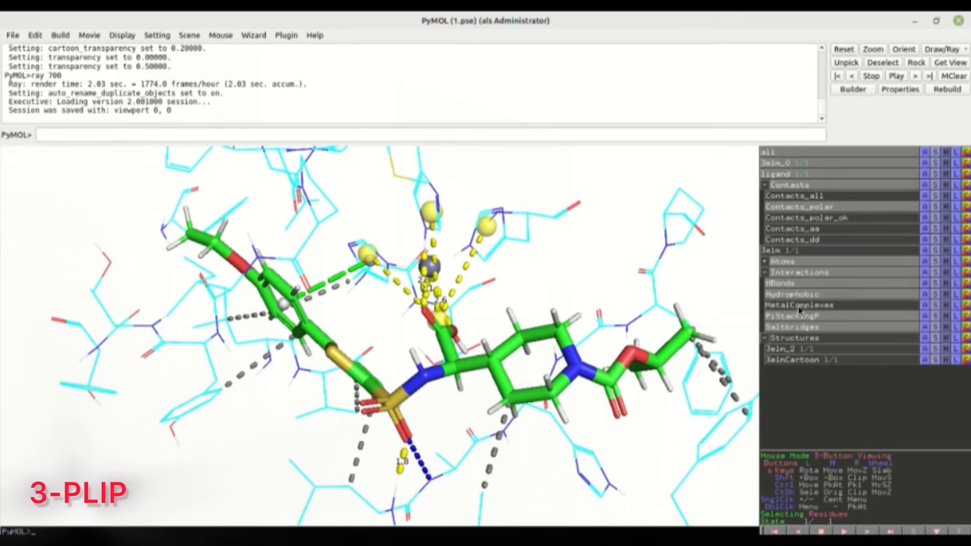
{"action": "mouse_move", "coordinate": [446, 272]}
{"action": "left_mouse_down"}
{"action": "mouse_move", "coordinate": [420, 276]}
{"action": "mouse_move", "coordinate": [435, 269]}
{"action": "left_mouse_up"}
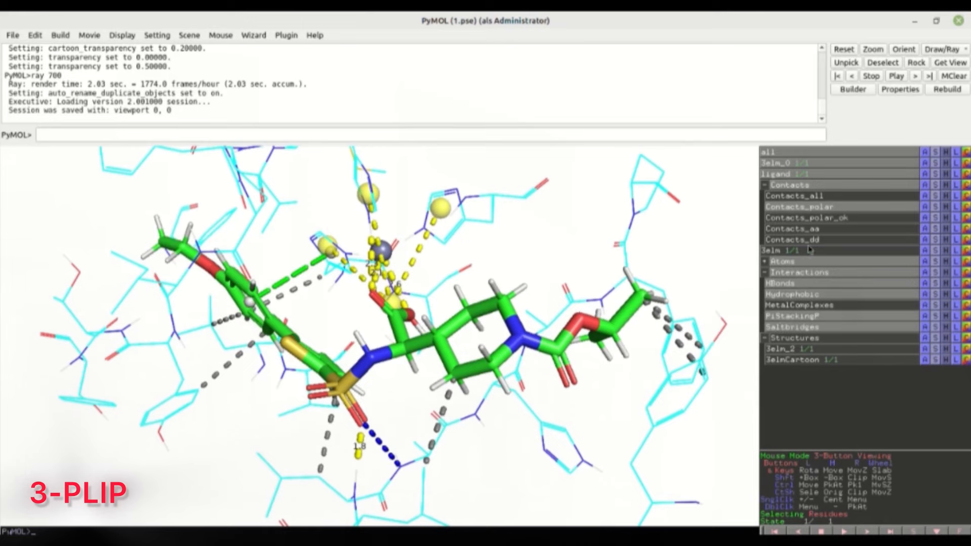
Hide the entire Contacts group from show_contacts, keeping Contacts_polar enabled inside it.
{"action": "left_click", "coordinate": [810, 207]}
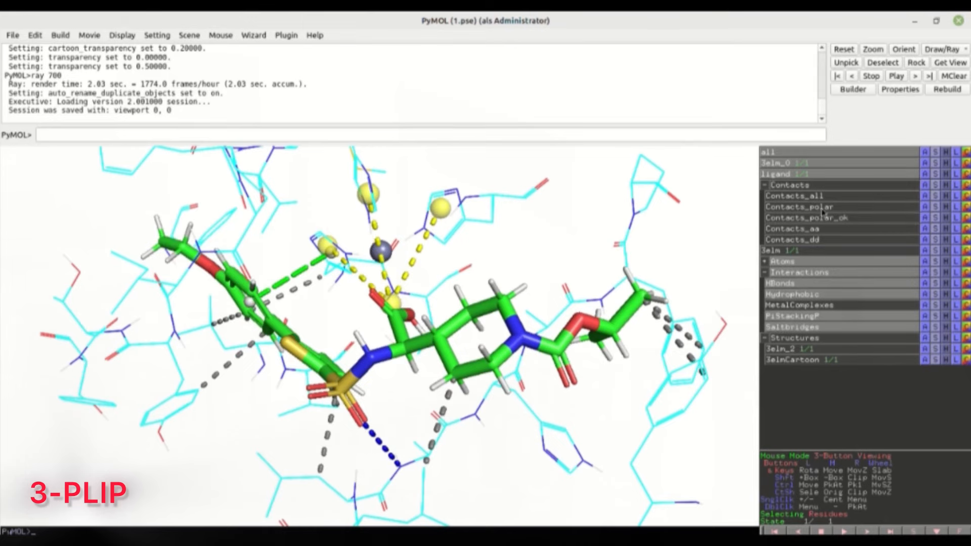
{"action": "left_click", "coordinate": [809, 207]}
{"action": "left_click", "coordinate": [788, 188]}
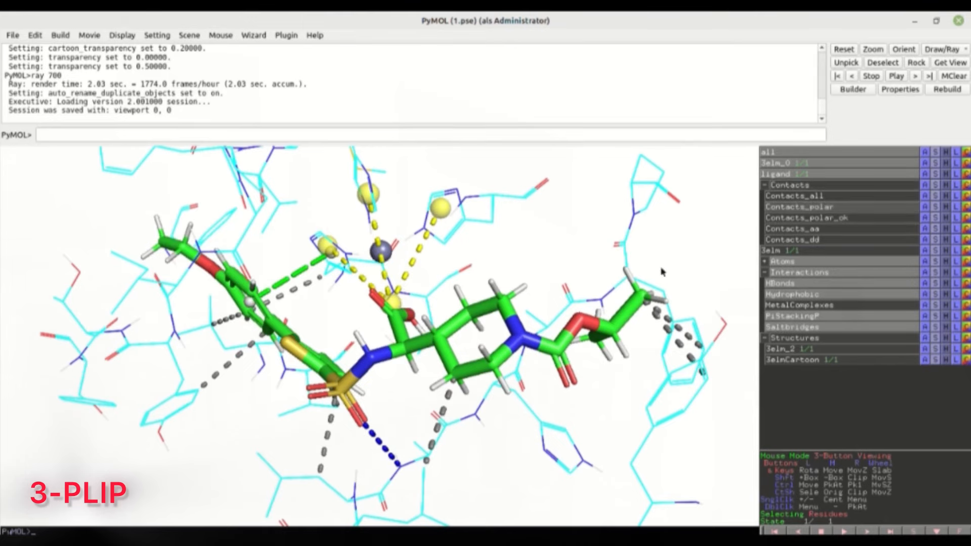
Examine the PLIP hydrogen bond, hydrophobic, pi-stacking and salt bridge interactions around the ligand from several angles.
{"action": "left_click_drag", "start_coordinate": [402, 298], "coordinate": [319, 291]}
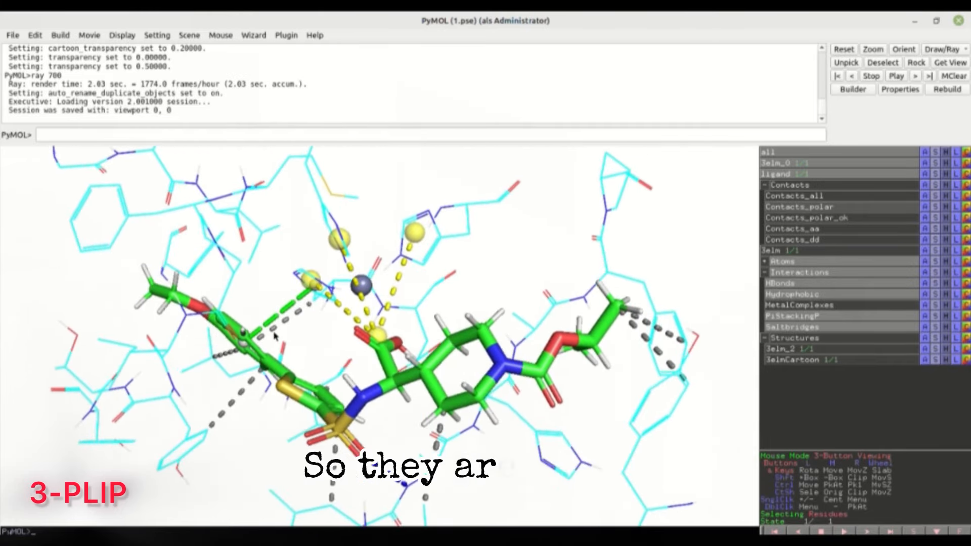
{"action": "mouse_move", "coordinate": [425, 316]}
{"action": "left_mouse_down"}
{"action": "mouse_move", "coordinate": [396, 309]}
{"action": "mouse_move", "coordinate": [416, 303]}
{"action": "mouse_move", "coordinate": [399, 302]}
{"action": "mouse_move", "coordinate": [429, 315]}
{"action": "left_mouse_up"}
{"action": "right_click_drag", "start_coordinate": [483, 426], "coordinate": [482, 360]}
{"action": "middle_click_drag", "start_coordinate": [481, 360], "coordinate": [511, 379]}
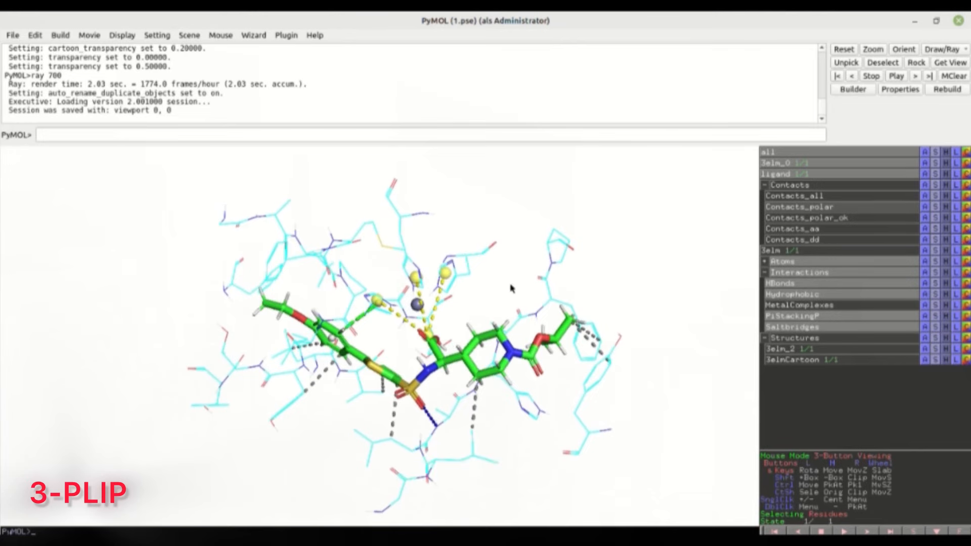
{"action": "left_click_drag", "start_coordinate": [484, 275], "coordinate": [473, 244]}
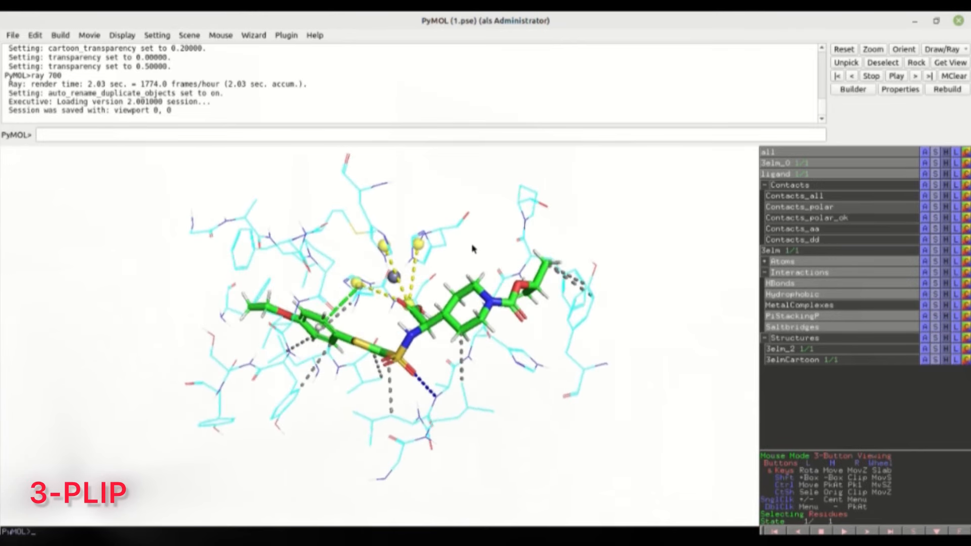
{"action": "right_click_drag", "start_coordinate": [472, 242], "coordinate": [490, 292]}
{"action": "mouse_move", "coordinate": [489, 292]}
{"action": "left_mouse_down"}
{"action": "mouse_move", "coordinate": [470, 288]}
{"action": "mouse_move", "coordinate": [476, 283]}
{"action": "left_mouse_up"}
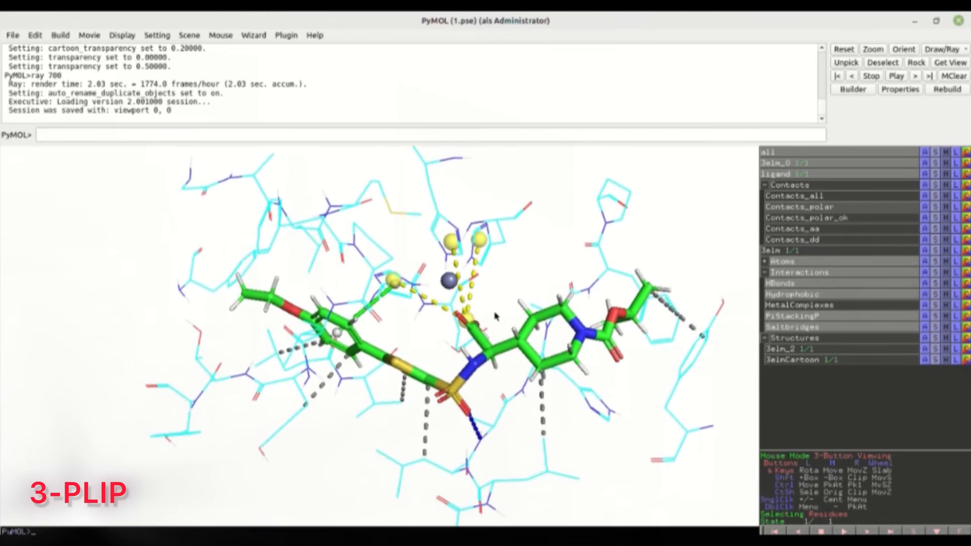
{"action": "middle_click_drag", "start_coordinate": [495, 315], "coordinate": [425, 317]}
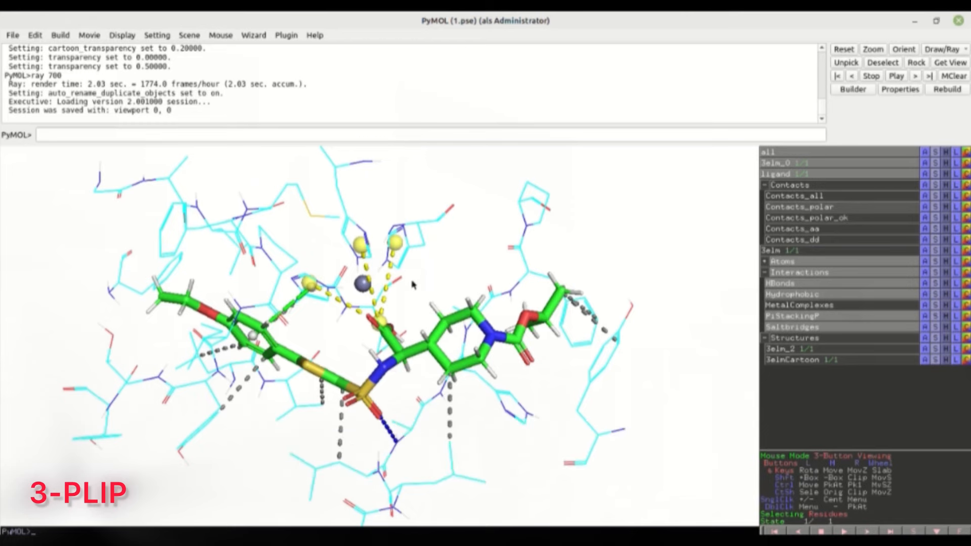
{"action": "left_click_drag", "start_coordinate": [469, 316], "coordinate": [429, 278]}
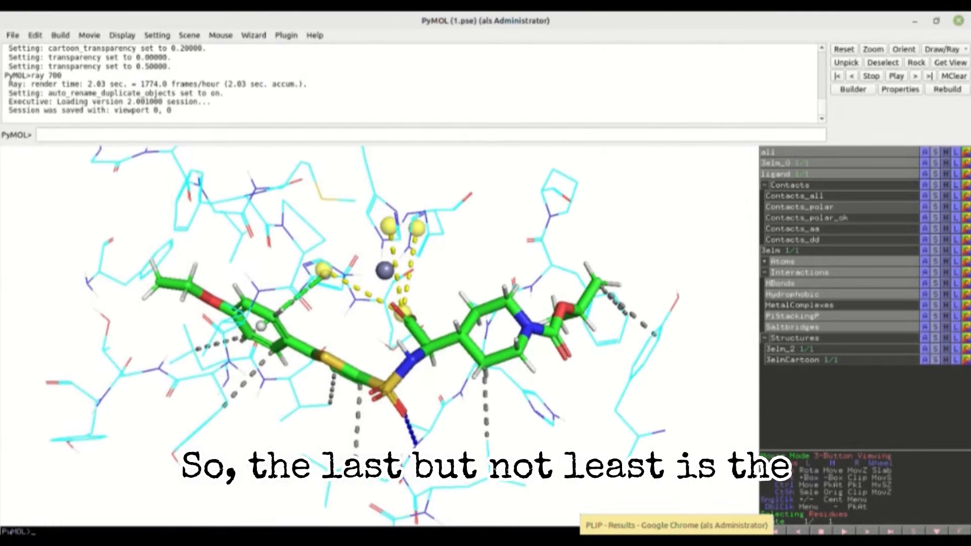
Switch to Chrome, search for proteinplus in a new tab and open the Proteins Plus website.
{"action": "left_click", "coordinate": [675, 541]}
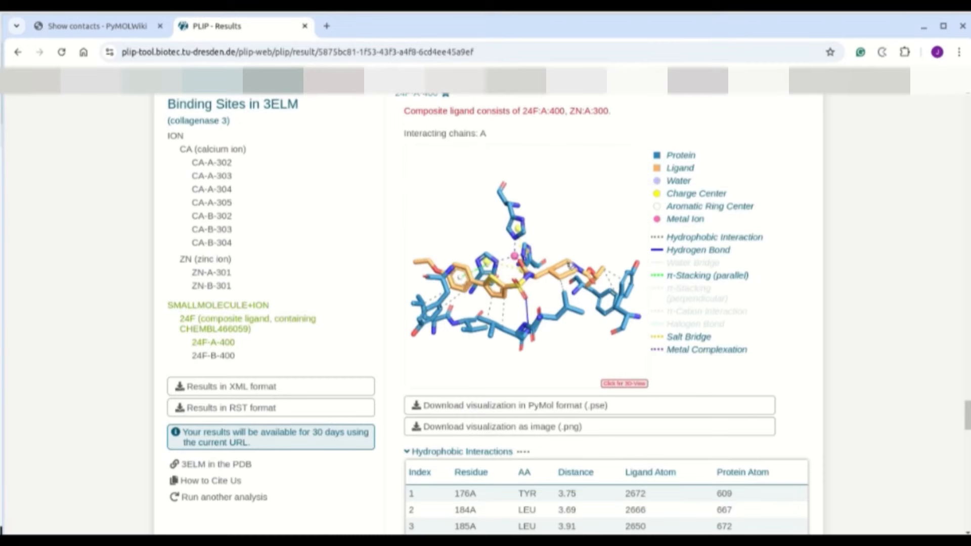
{"action": "left_click", "coordinate": [329, 27]}
{"action": "left_click", "coordinate": [338, 52]}
{"action": "type", "text": "pro"}
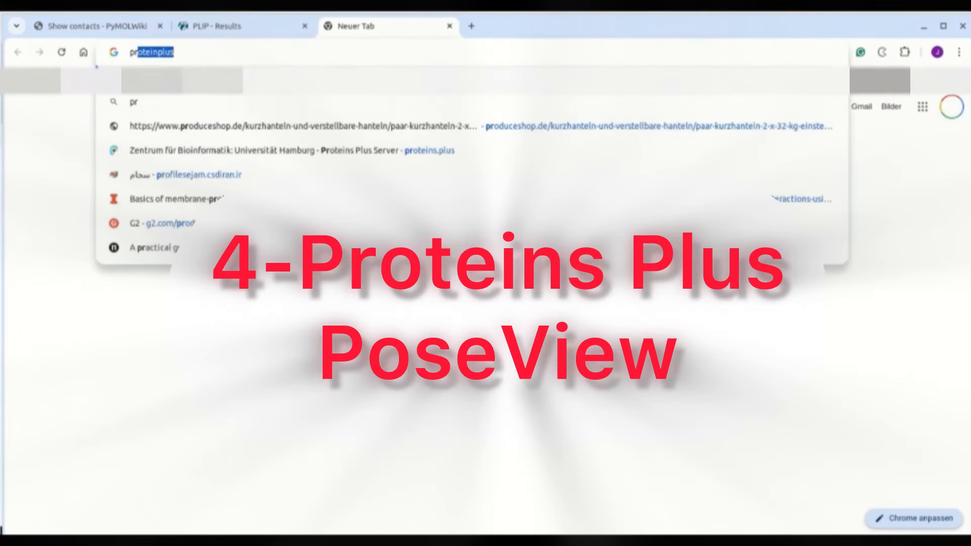
{"action": "type", "text": "te"}
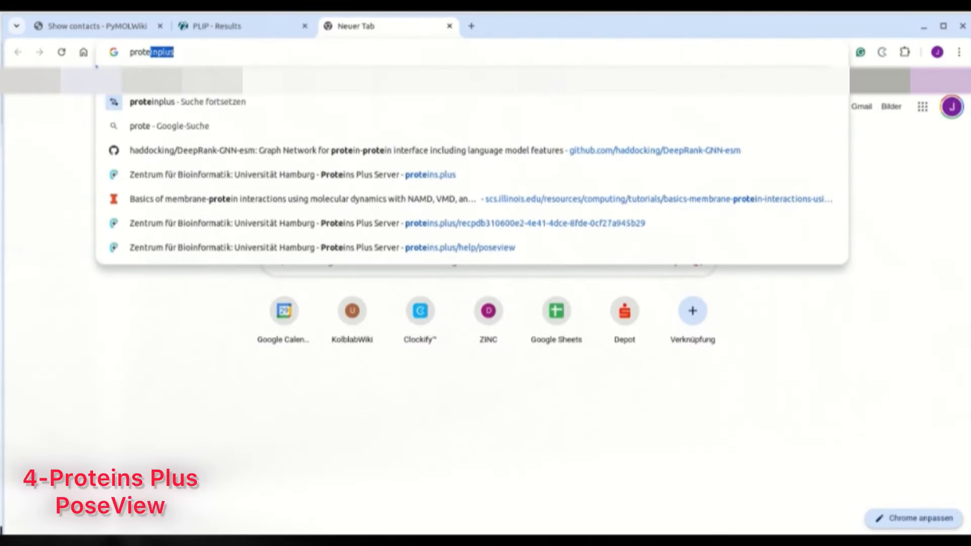
{"action": "key", "text": "Return"}
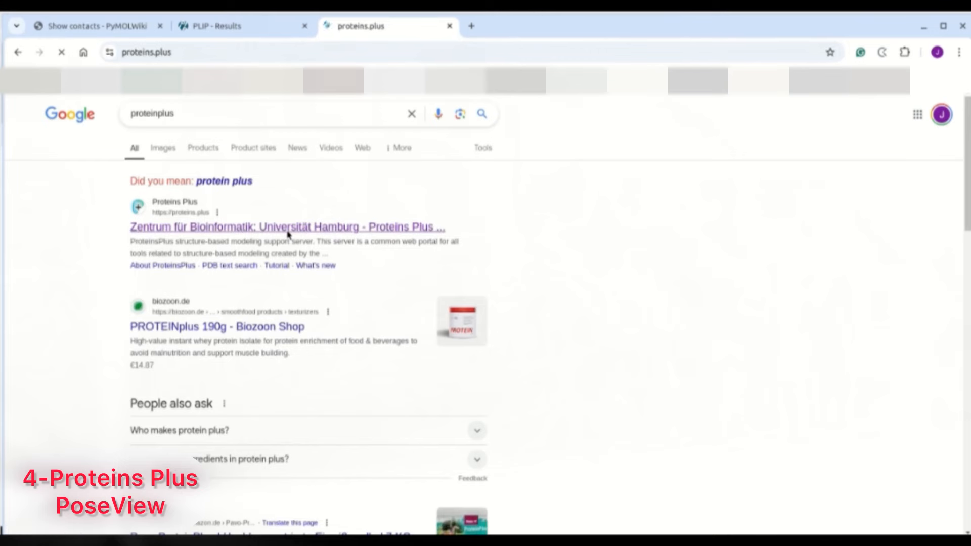
Load the structure with PDB code 3elm on the Proteins Plus server.
{"action": "left_click", "coordinate": [438, 349]}
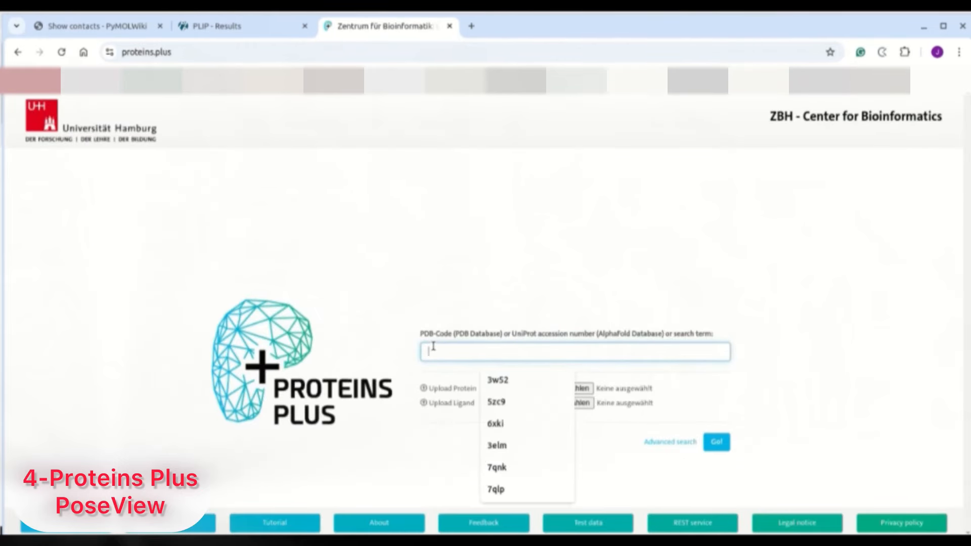
{"action": "key", "text": "Down"}
{"action": "key", "text": "Down"}
{"action": "key", "text": "Down"}
{"action": "key", "text": "Down"}
{"action": "key", "text": "Return"}
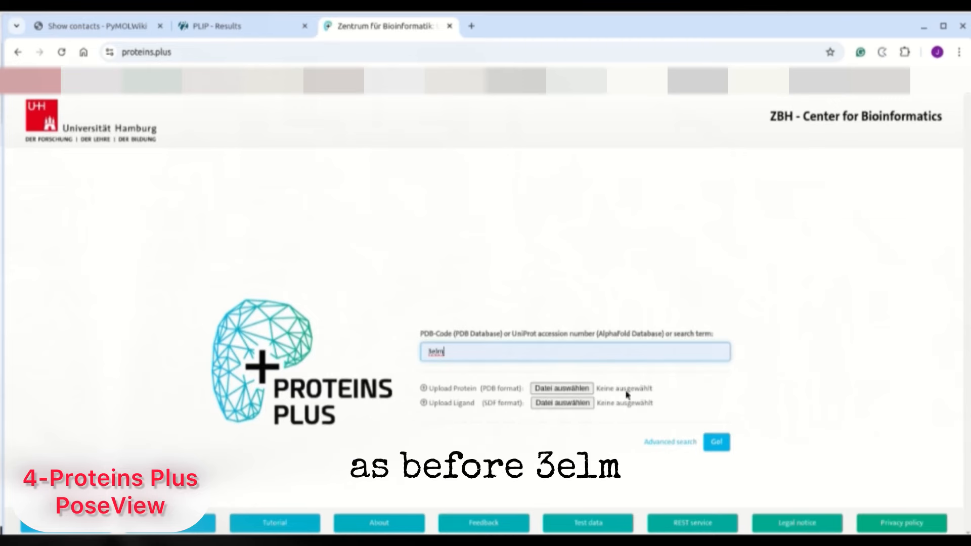
{"action": "left_click", "coordinate": [716, 442]}
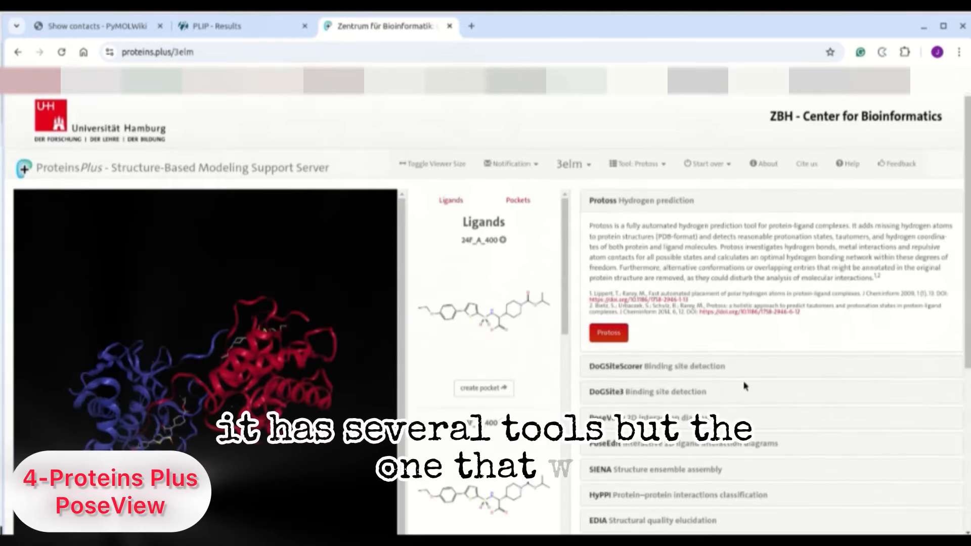
Find PoseView 2D interaction diagrams among the modeling tools and open its calculation settings.
{"action": "scroll", "coordinate": [693, 350], "scroll_direction": "down", "scroll_amount": 3}
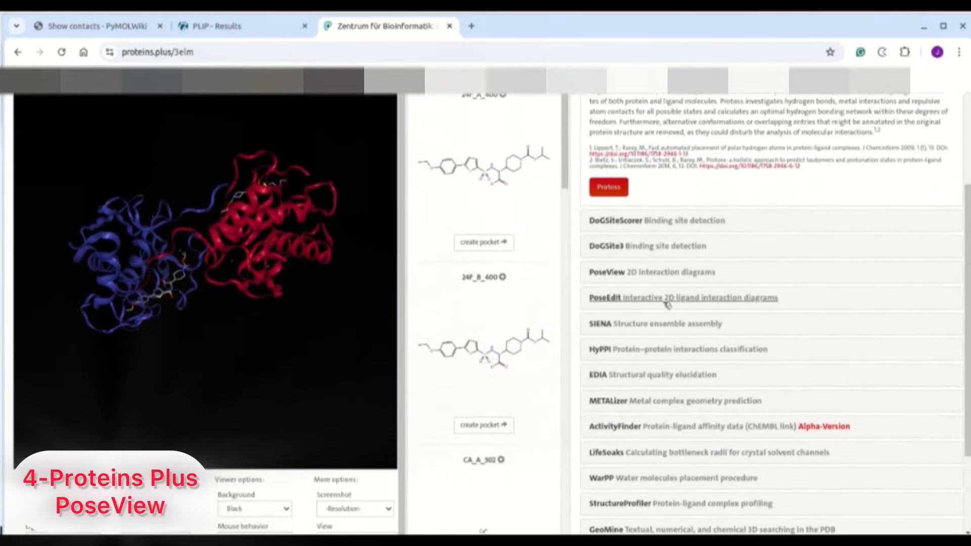
{"action": "scroll", "coordinate": [677, 336], "scroll_direction": "up", "scroll_amount": 2}
{"action": "scroll", "coordinate": [700, 336], "scroll_direction": "down", "scroll_amount": 1}
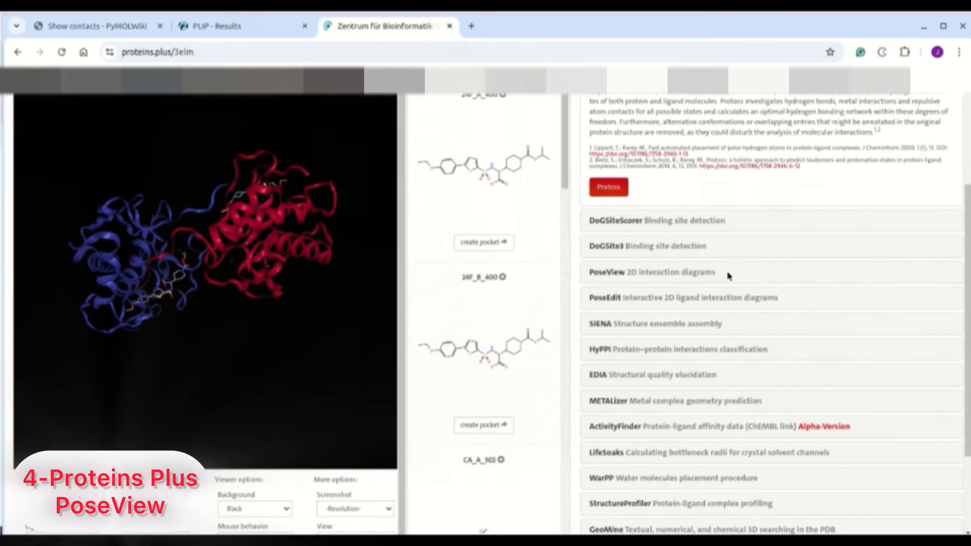
{"action": "left_click", "coordinate": [628, 272]}
{"action": "scroll", "coordinate": [660, 216], "scroll_direction": "up", "scroll_amount": 1}
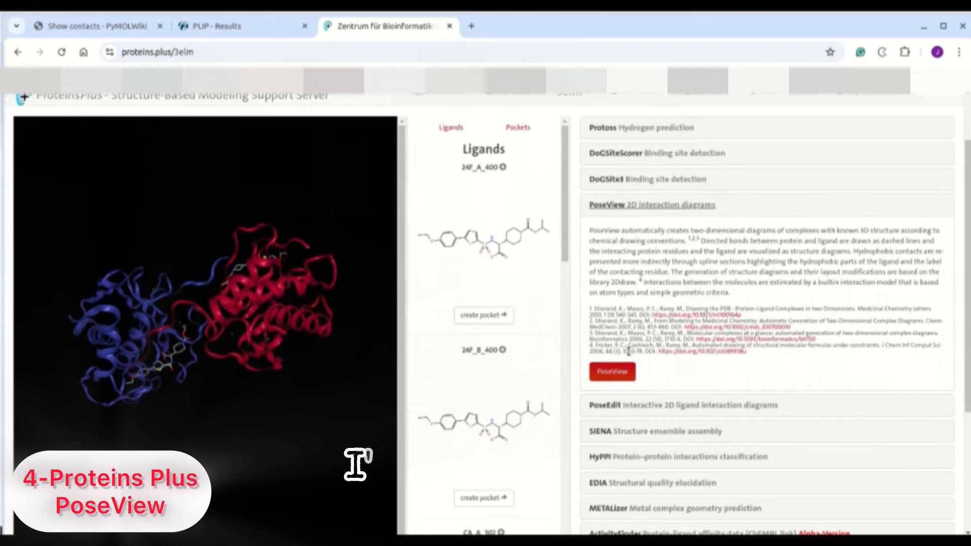
{"action": "left_click", "coordinate": [617, 371]}
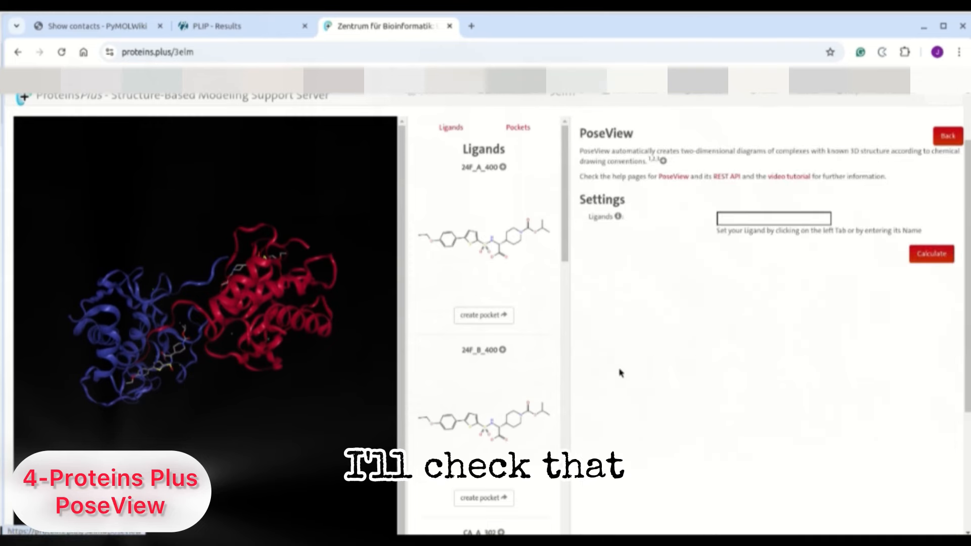
Select ligand 24F_A_400, calculate its PoseView 2D interaction diagram and view the result.
{"action": "left_click", "coordinate": [741, 218]}
{"action": "left_click", "coordinate": [606, 263]}
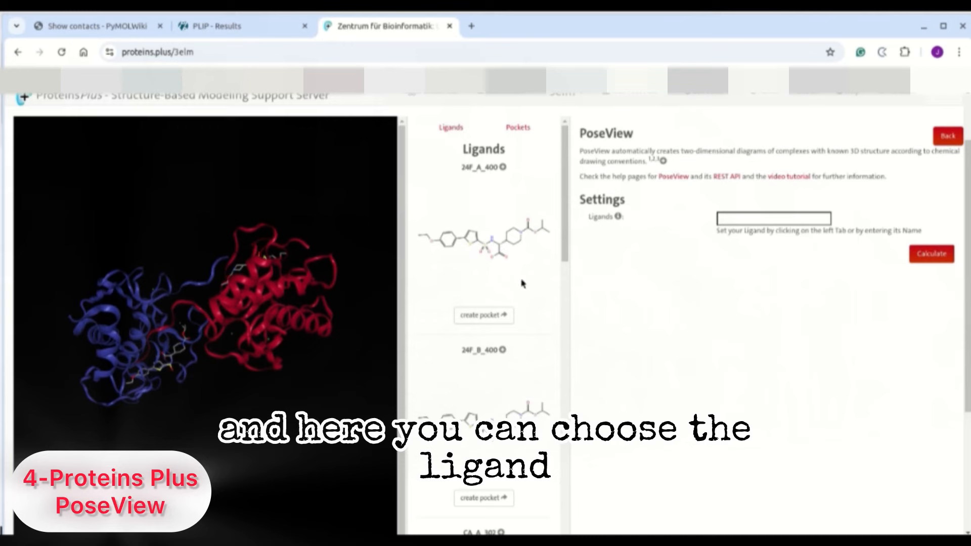
{"action": "left_click", "coordinate": [495, 245]}
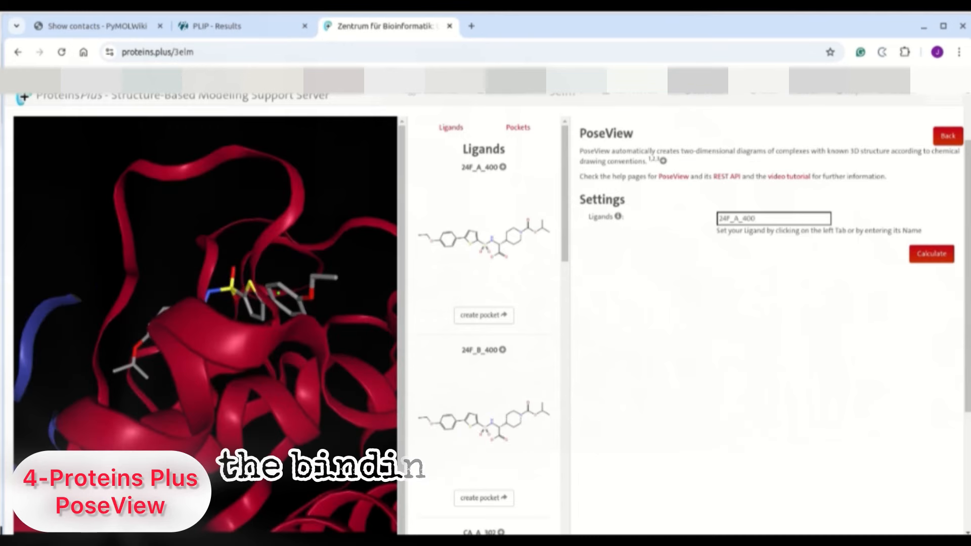
{"action": "left_click", "coordinate": [945, 258]}
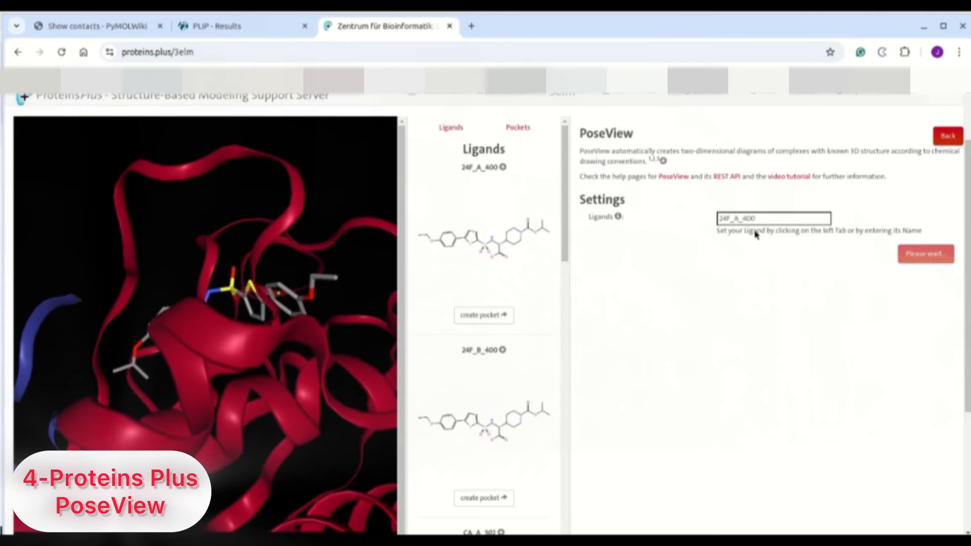
{"action": "scroll", "coordinate": [774, 365], "scroll_direction": "down", "scroll_amount": 3}
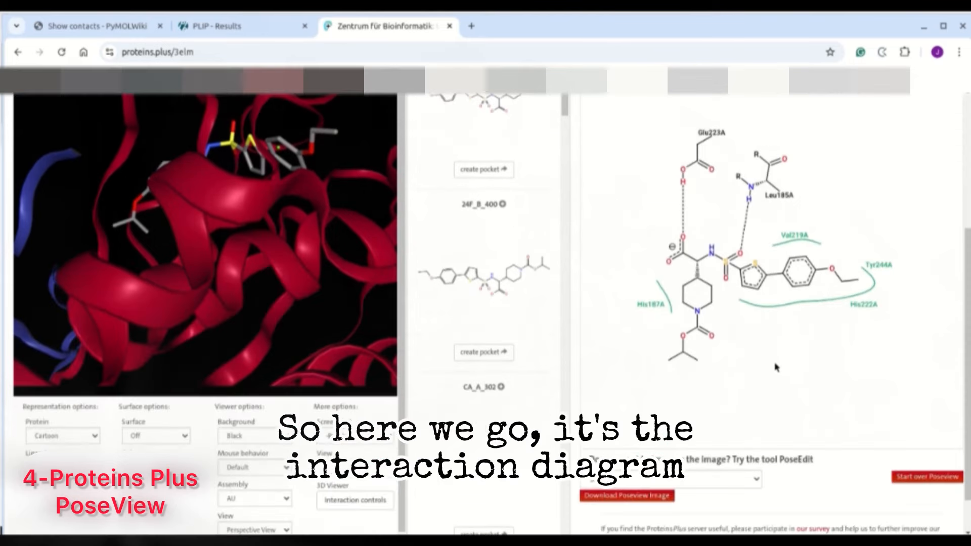
{"action": "scroll", "coordinate": [809, 369], "scroll_direction": "up", "scroll_amount": 1}
{"action": "scroll", "coordinate": [816, 373], "scroll_direction": "up", "scroll_amount": 2}
{"action": "scroll", "coordinate": [822, 272], "scroll_direction": "down", "scroll_amount": 1}
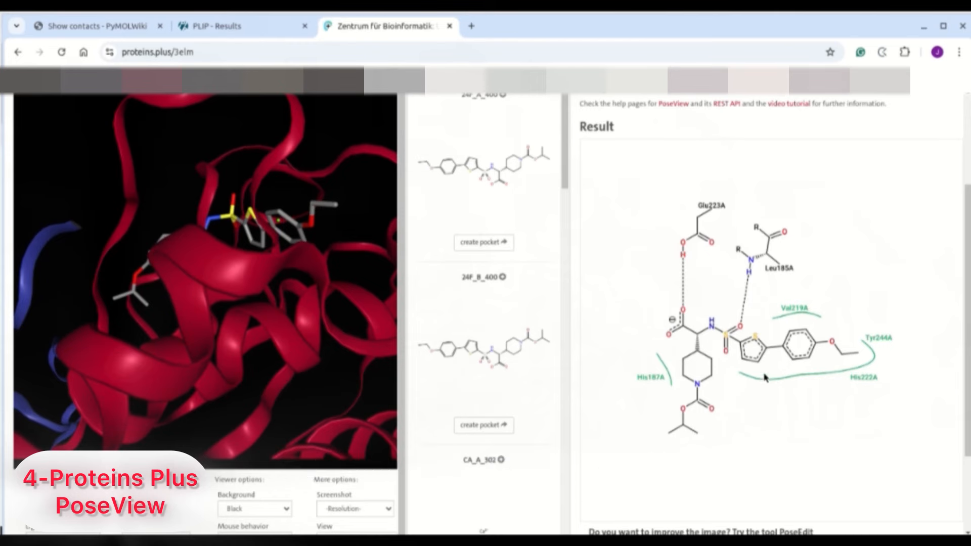
Return from the PoseView result to the modeling tools and expand PoseEdit, the interactive 2D ligand interaction diagrams entry.
{"action": "scroll", "coordinate": [766, 379], "scroll_direction": "up", "scroll_amount": 3}
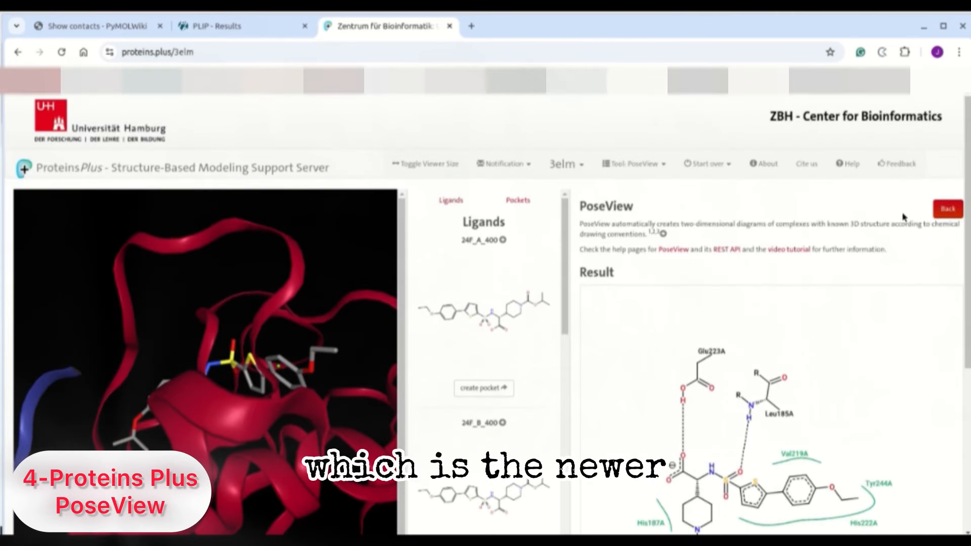
{"action": "left_click", "coordinate": [940, 211]}
{"action": "scroll", "coordinate": [798, 223], "scroll_direction": "down", "scroll_amount": 2}
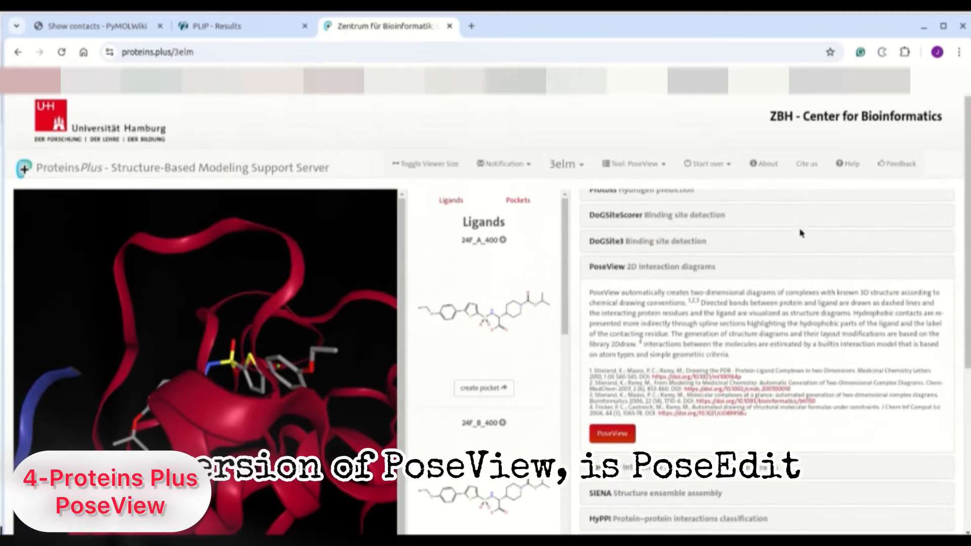
{"action": "scroll", "coordinate": [814, 301], "scroll_direction": "down", "scroll_amount": 5}
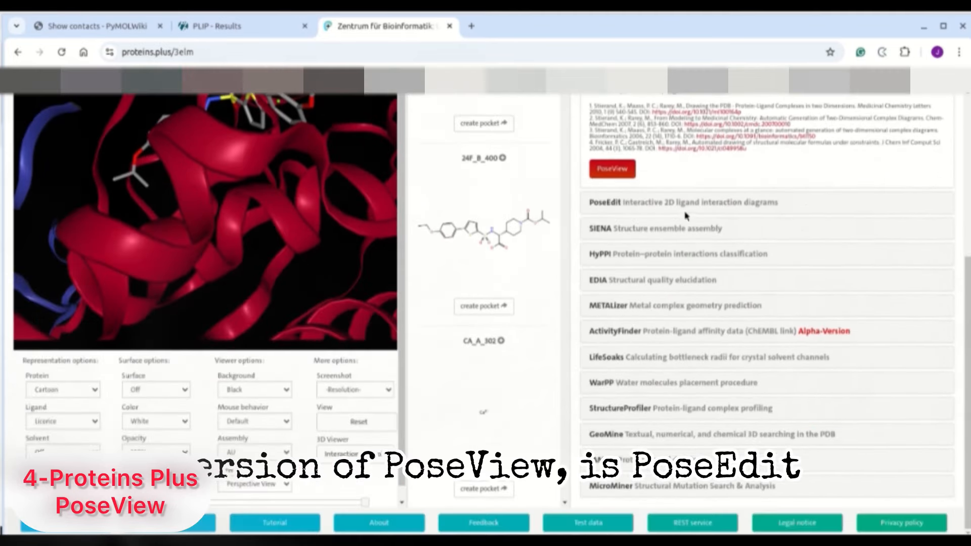
{"action": "left_click", "coordinate": [686, 210]}
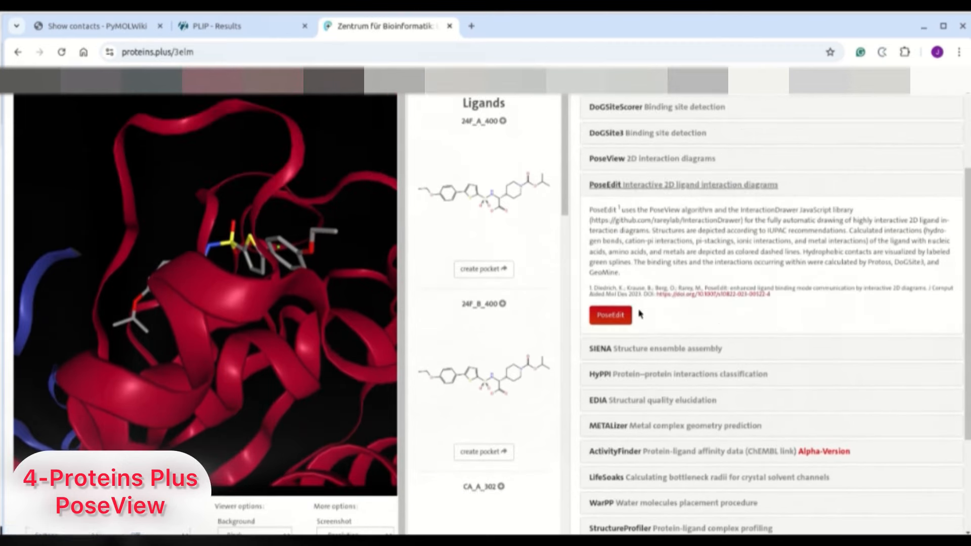
Open PoseEdit and calculate the interactive 2D interaction diagram for ligand 24F_A_400.
{"action": "left_click", "coordinate": [629, 317]}
{"action": "left_click", "coordinate": [515, 214]}
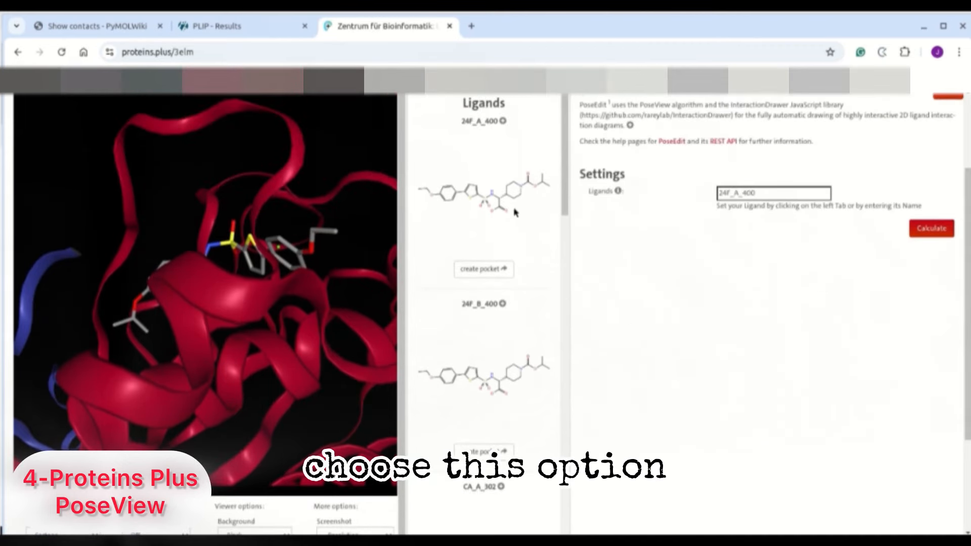
{"action": "left_click", "coordinate": [928, 229]}
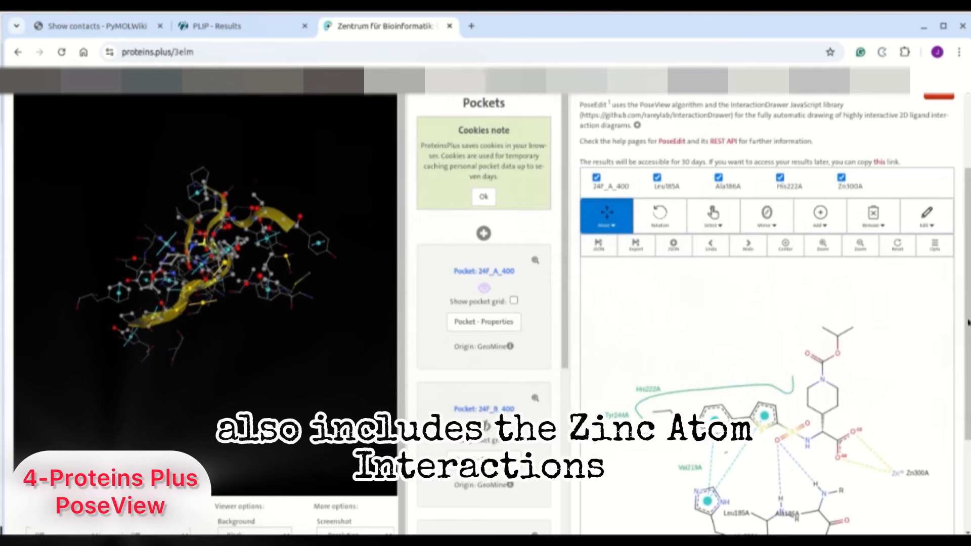
Move the Ala186A residue in the PoseEdit diagram away from Leu185A so that its label no longer overlaps.
{"action": "left_click_drag", "start_coordinate": [968, 322], "coordinate": [959, 412]}
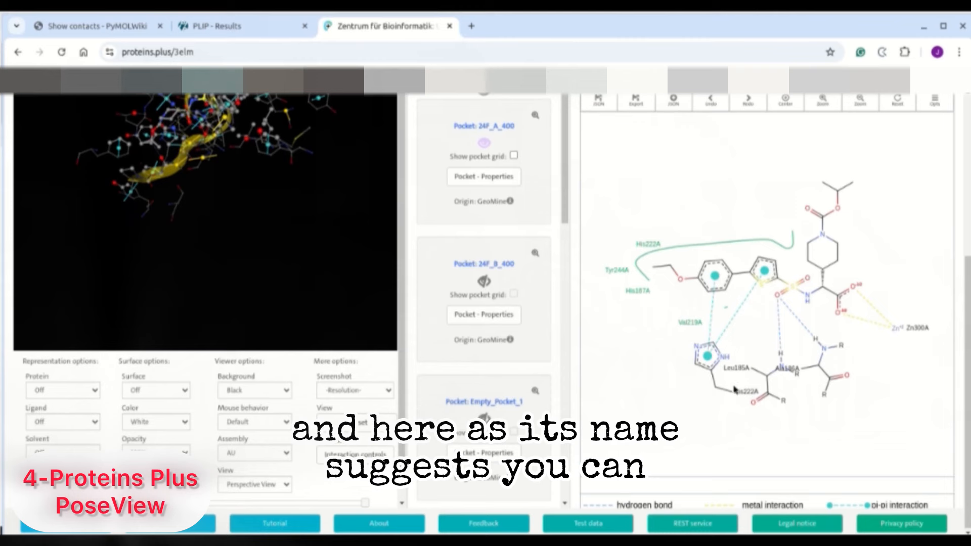
{"action": "mouse_move", "coordinate": [795, 372]}
{"action": "left_mouse_down"}
{"action": "mouse_move", "coordinate": [806, 382]}
{"action": "mouse_move", "coordinate": [801, 364]}
{"action": "left_mouse_up"}
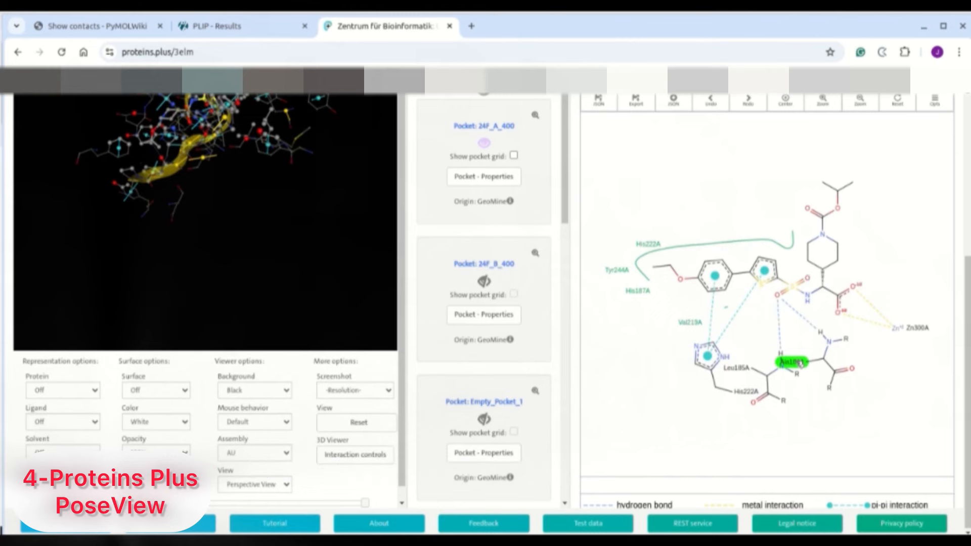
{"action": "left_click_drag", "start_coordinate": [800, 364], "coordinate": [806, 362]}
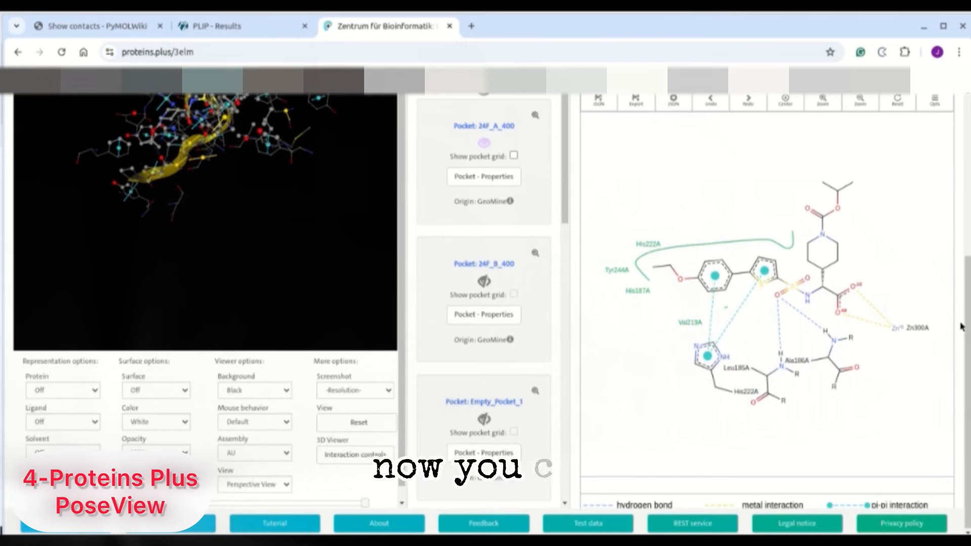
{"action": "scroll", "coordinate": [865, 276], "scroll_direction": "up", "scroll_amount": 1}
{"action": "scroll", "coordinate": [870, 281], "scroll_direction": "down", "scroll_amount": 1}
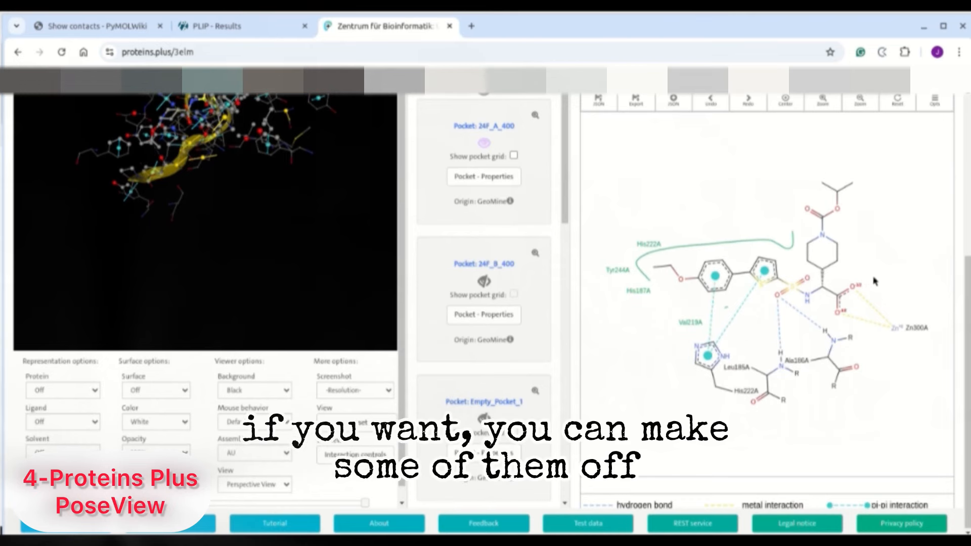
Hide the Ala186A residue in the interaction diagram and show it again.
{"action": "scroll", "coordinate": [964, 293], "scroll_direction": "up", "scroll_amount": 3}
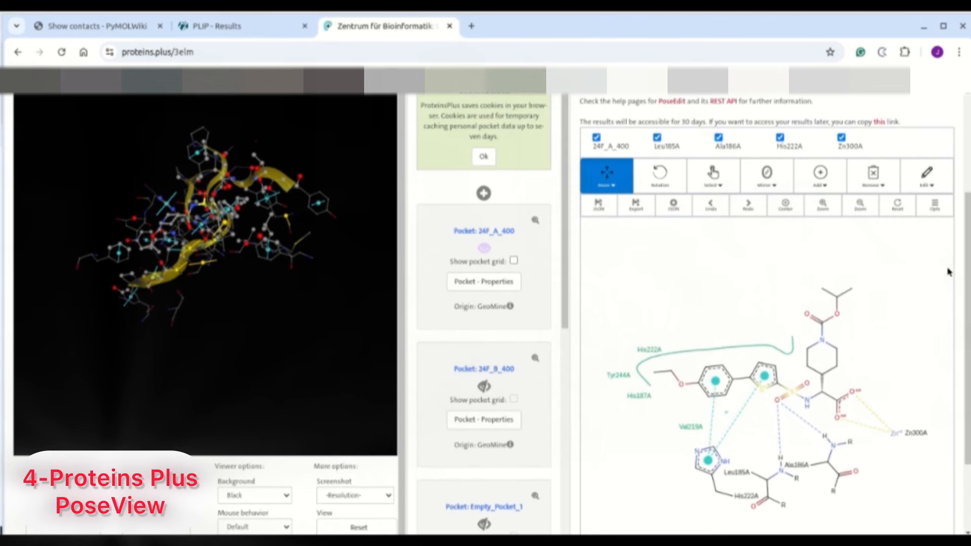
{"action": "scroll", "coordinate": [789, 217], "scroll_direction": "down", "scroll_amount": 1}
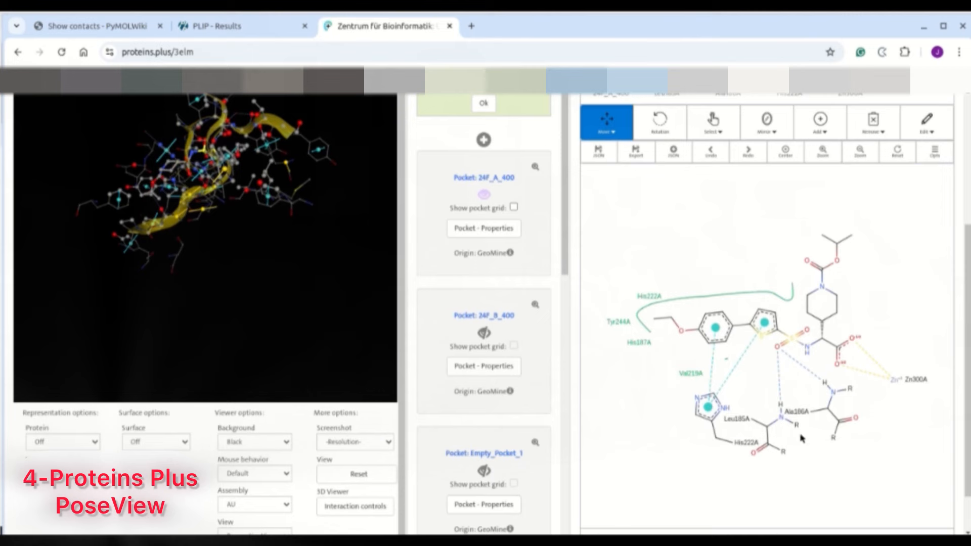
{"action": "scroll", "coordinate": [772, 250], "scroll_direction": "up", "scroll_amount": 1}
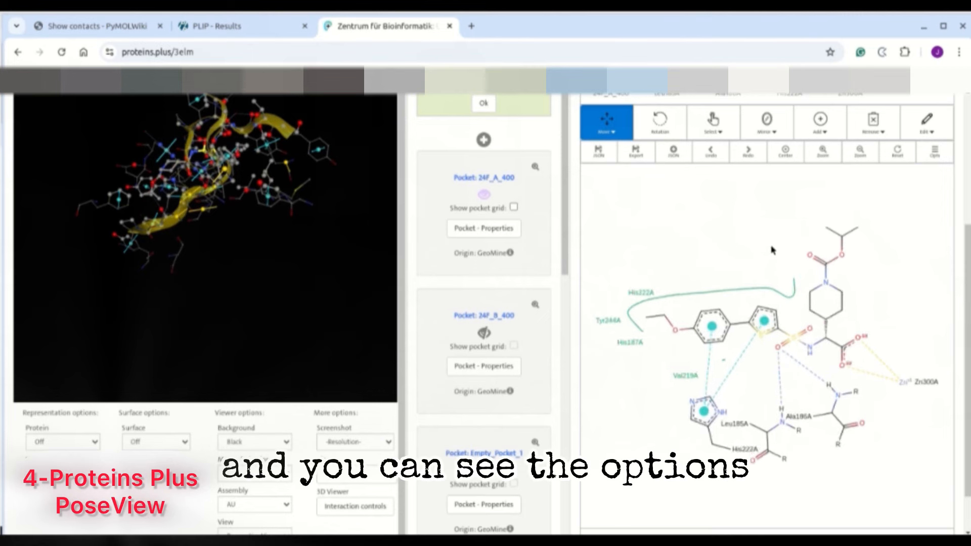
{"action": "scroll", "coordinate": [774, 249], "scroll_direction": "down", "scroll_amount": 1}
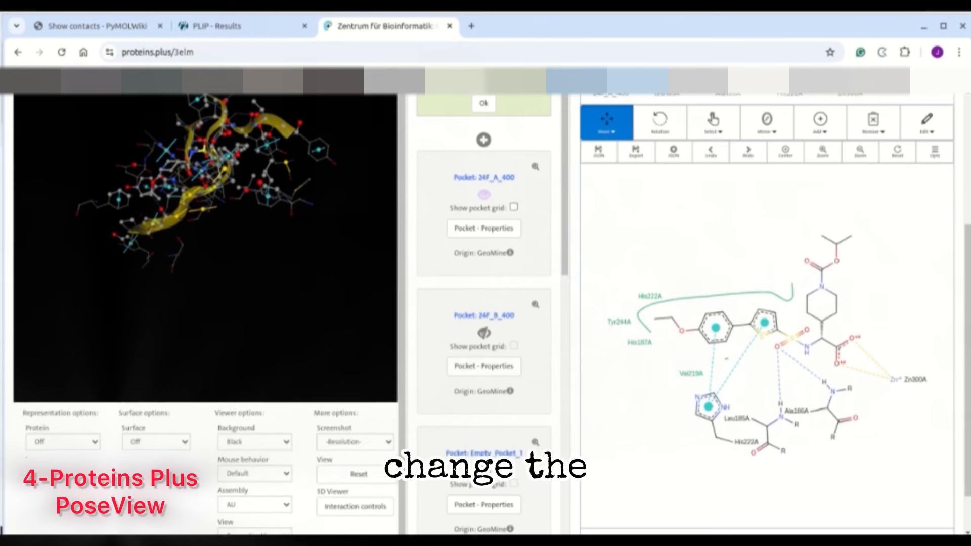
{"action": "scroll", "coordinate": [659, 127], "scroll_direction": "up", "scroll_amount": 1}
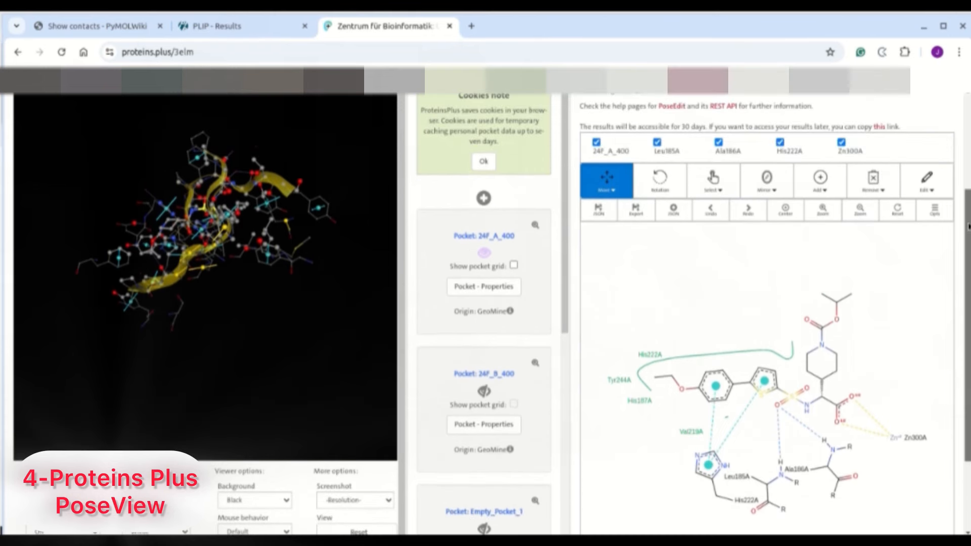
{"action": "left_click", "coordinate": [722, 144]}
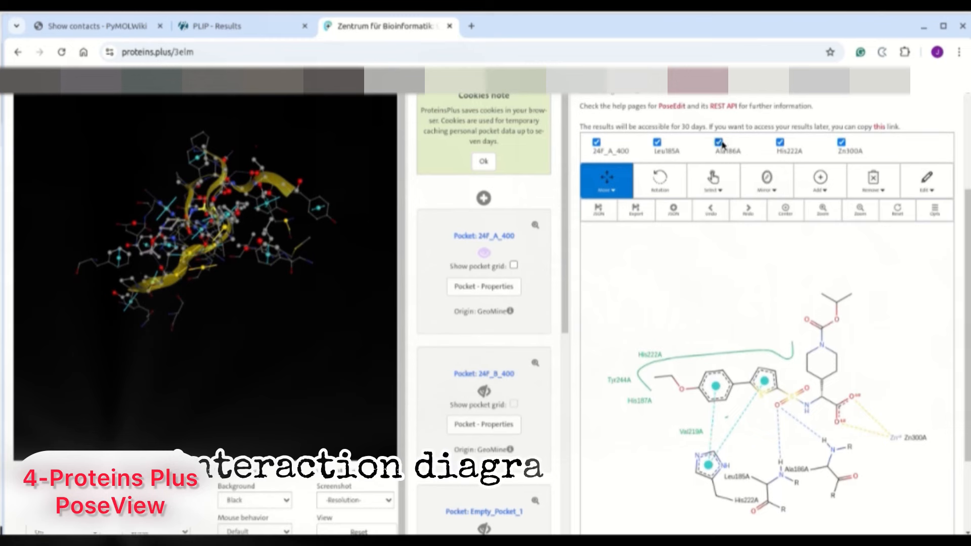
{"action": "left_click", "coordinate": [720, 143]}
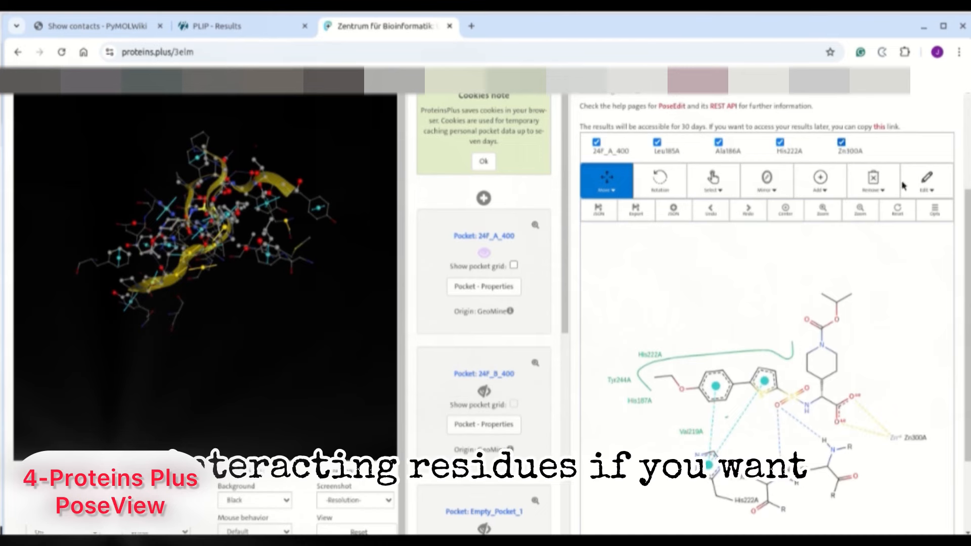
Review the PoseEdit interaction diagram and inspect the 24F_A_400 binding pocket in the 3D viewer from different angles.
{"action": "scroll", "coordinate": [966, 303], "scroll_direction": "down", "scroll_amount": 2}
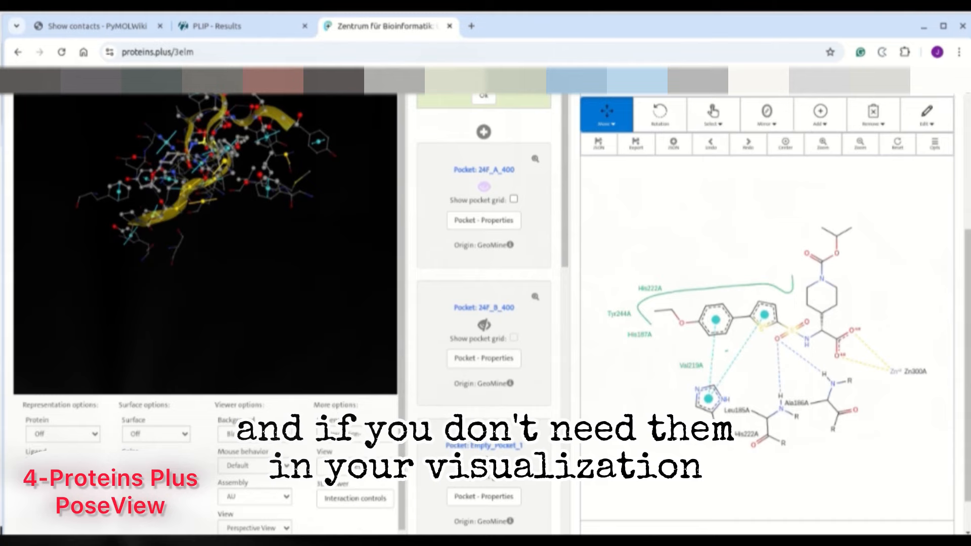
{"action": "scroll", "coordinate": [966, 338], "scroll_direction": "up", "scroll_amount": 2}
{"action": "scroll", "coordinate": [966, 338], "scroll_direction": "down", "scroll_amount": 1}
{"action": "scroll", "coordinate": [966, 337], "scroll_direction": "down", "scroll_amount": 1}
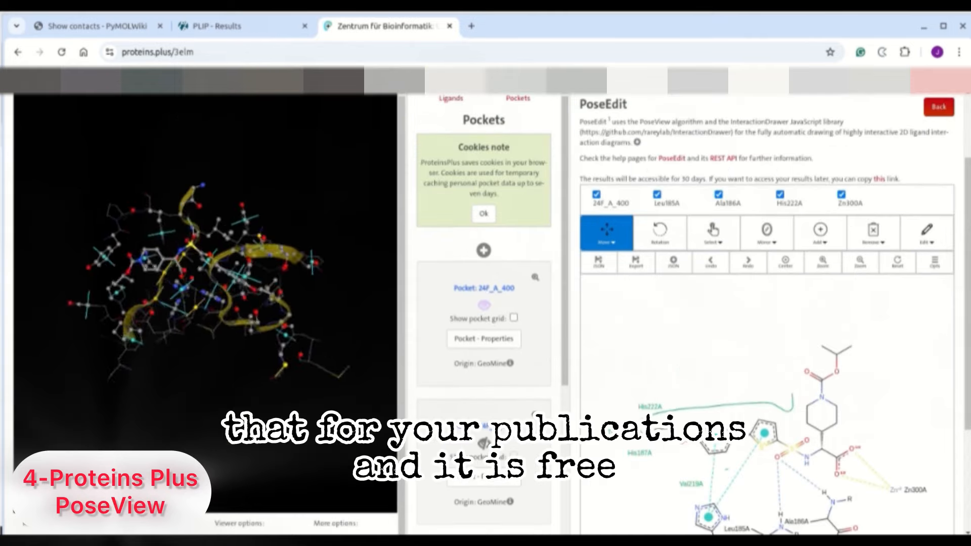
{"action": "left_click_drag", "start_coordinate": [167, 263], "coordinate": [217, 233]}
{"action": "right_click_drag", "start_coordinate": [218, 232], "coordinate": [219, 327]}
{"action": "scroll", "coordinate": [219, 327], "scroll_direction": "up", "scroll_amount": 10}
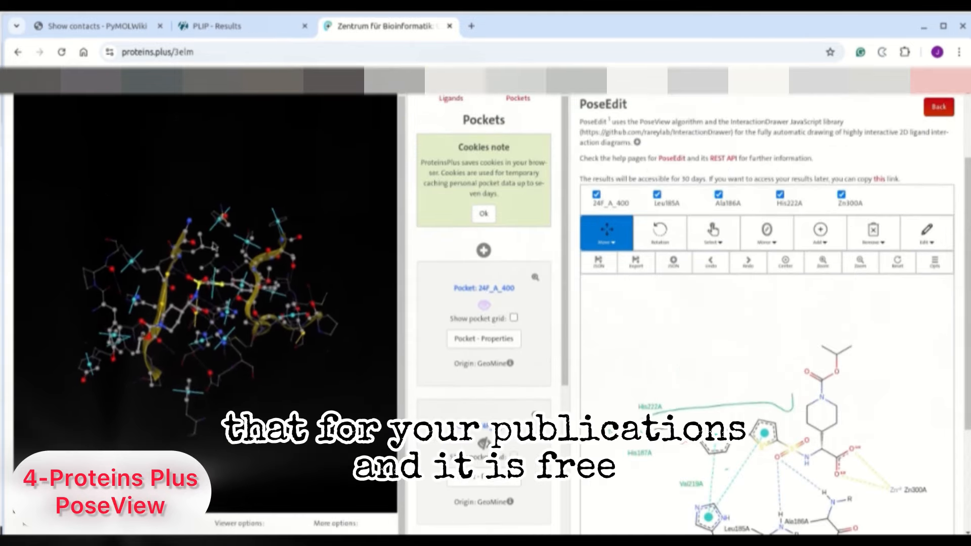
{"action": "scroll", "coordinate": [219, 309], "scroll_direction": "down", "scroll_amount": 5}
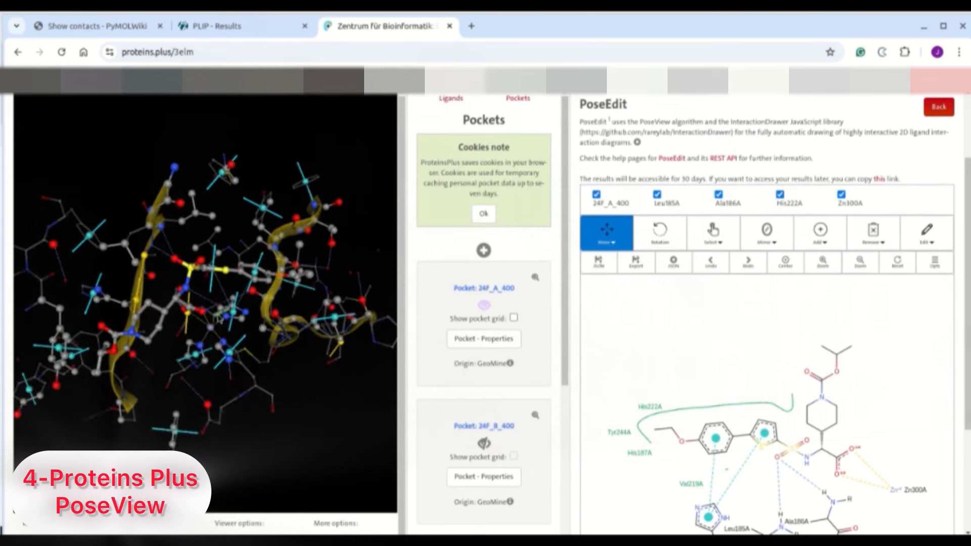